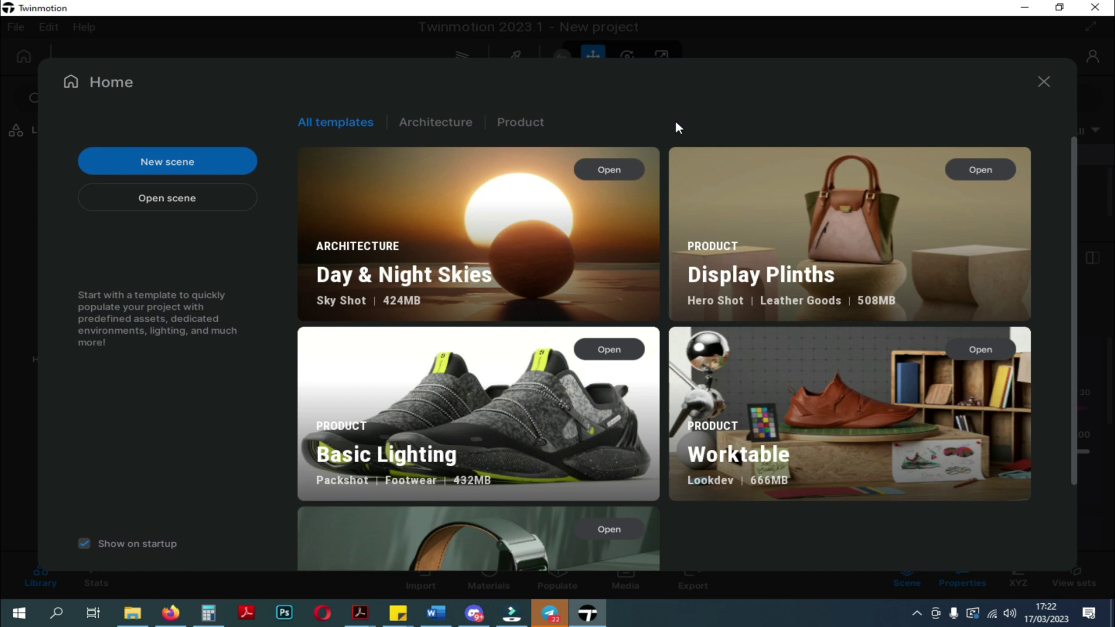
Step: Filter the Home templates to Architecture, then to Product to list the four product templates
left_click(457, 122)
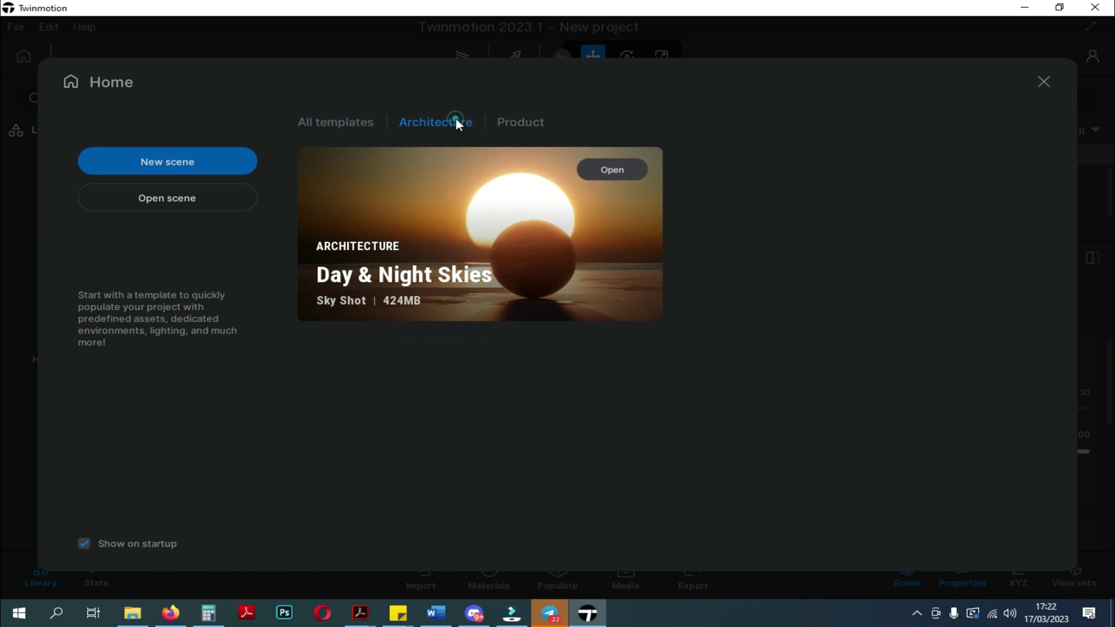
left_click(519, 121)
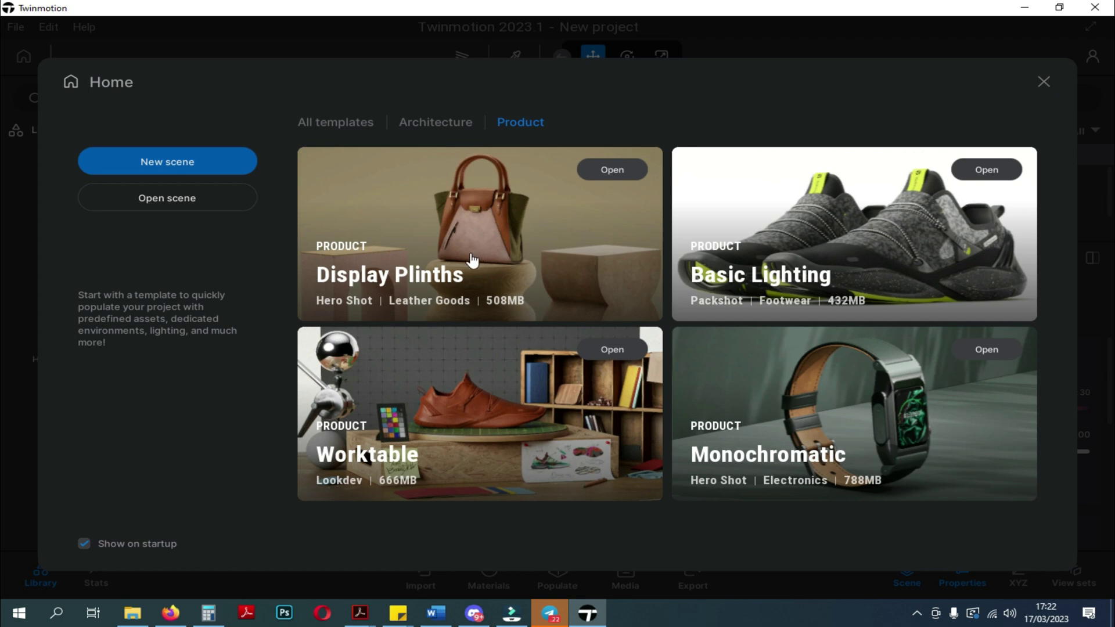
mouse_move(393, 462)
Step: Close the Home screen to start the desert project, then toggle the asset library off and on
left_click(1043, 81)
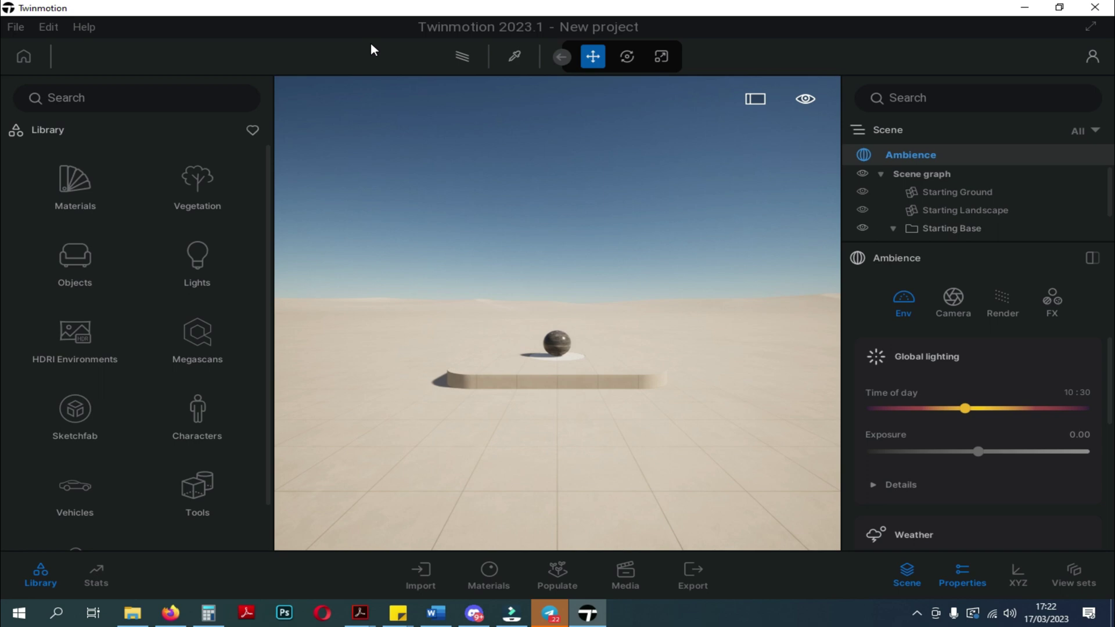
scroll(120, 498, "down", 1)
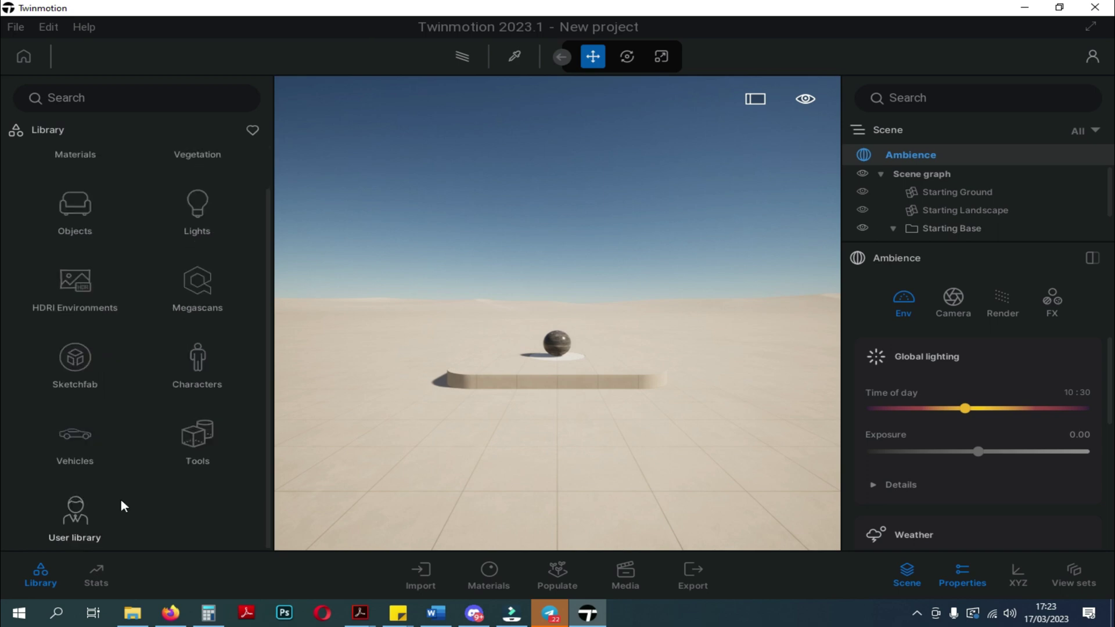
left_click(46, 574)
left_click(46, 574)
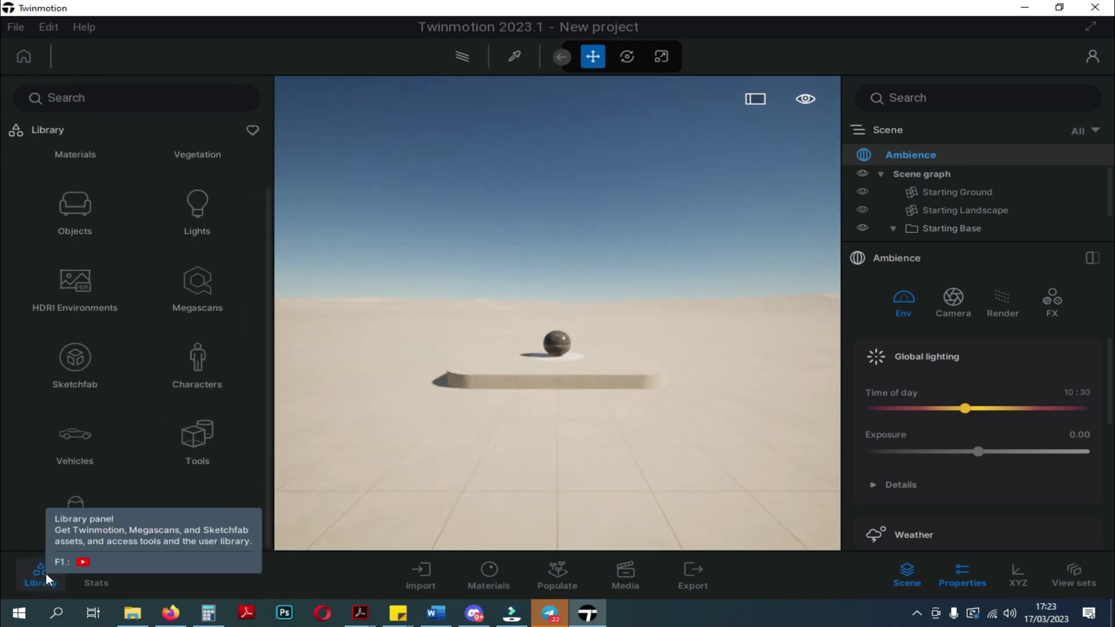
left_click(46, 574)
left_click(46, 574)
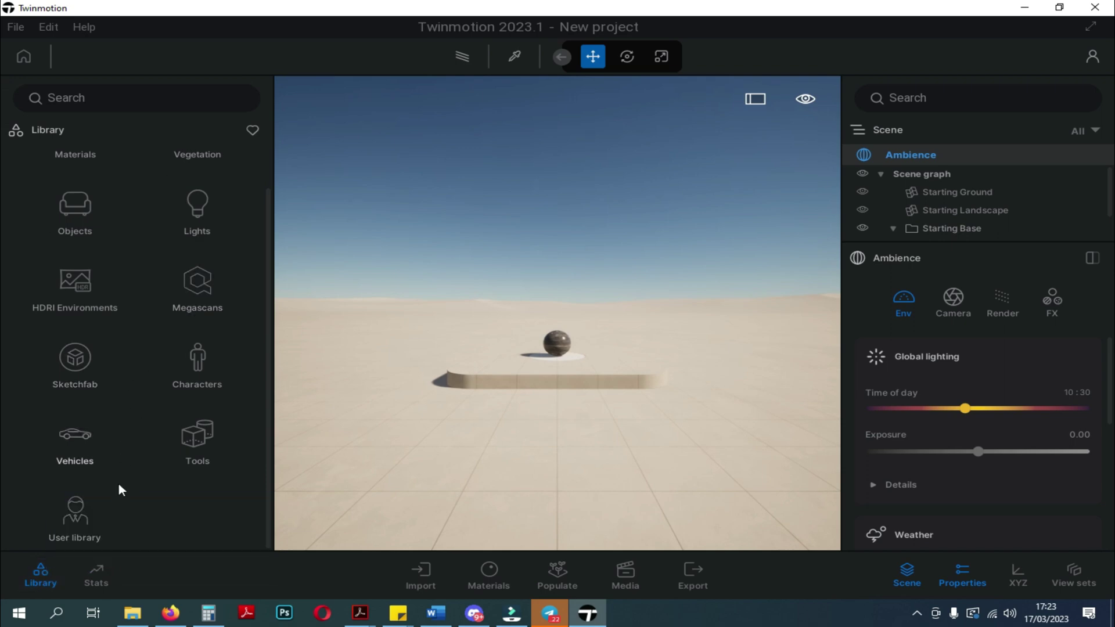
left_click(43, 573)
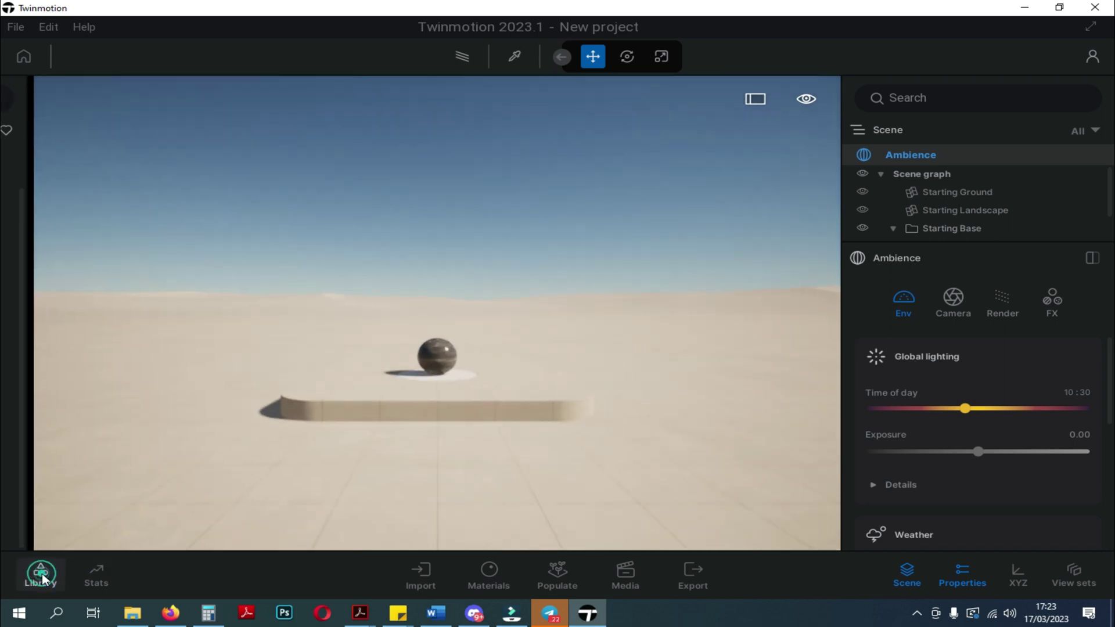
Step: Show the scene statistics with the asset library above them, then close the statistics
left_click(96, 583)
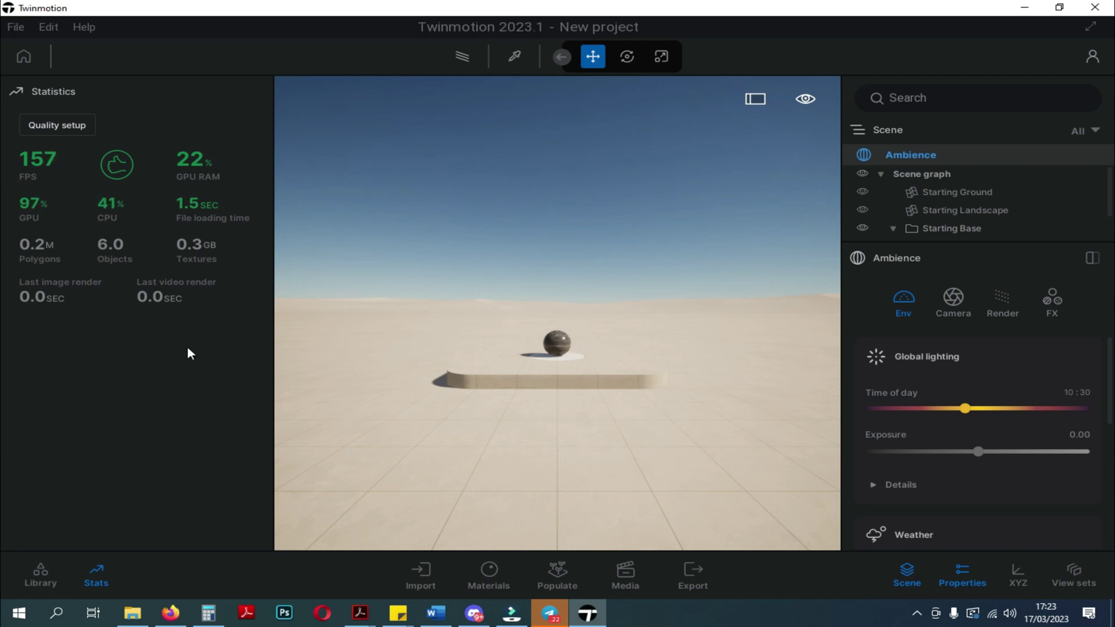
left_click(47, 578)
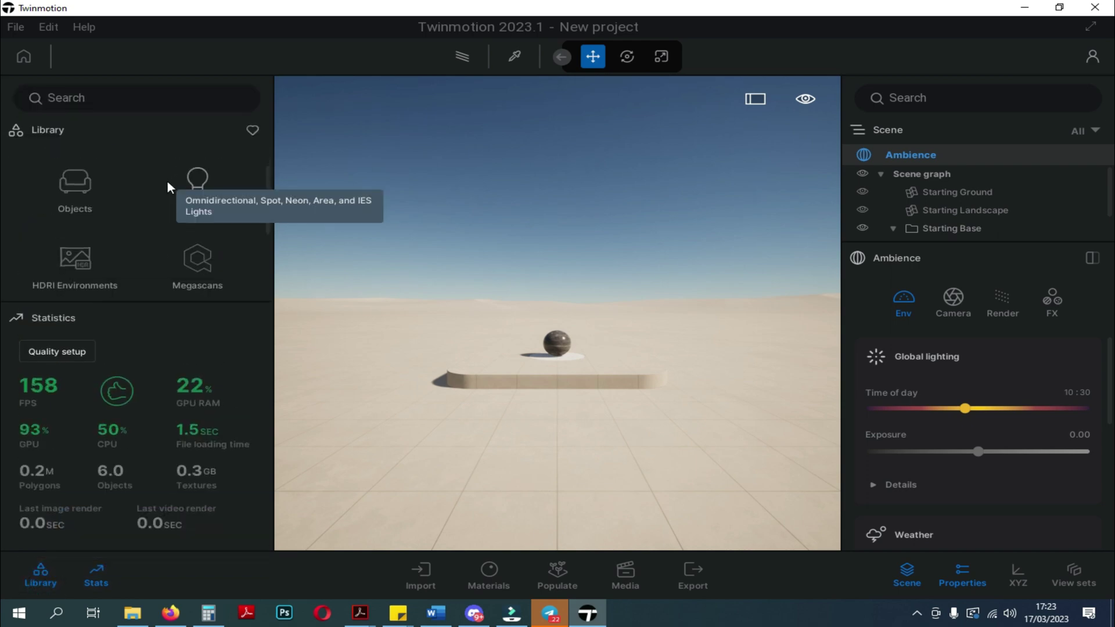
scroll(162, 196, "down", 3)
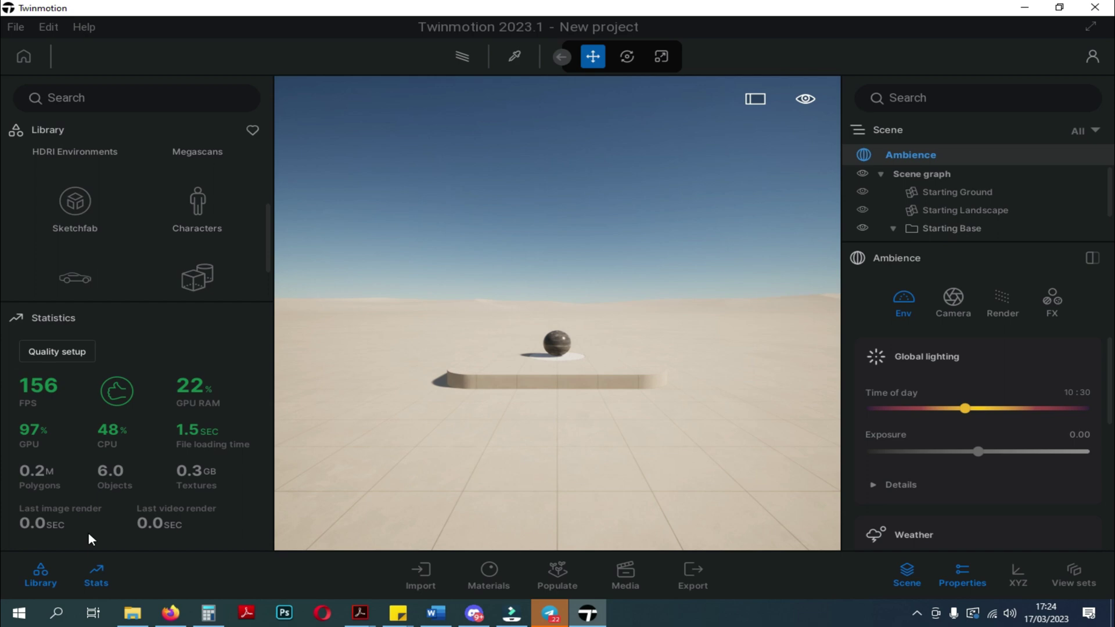
left_click(89, 574)
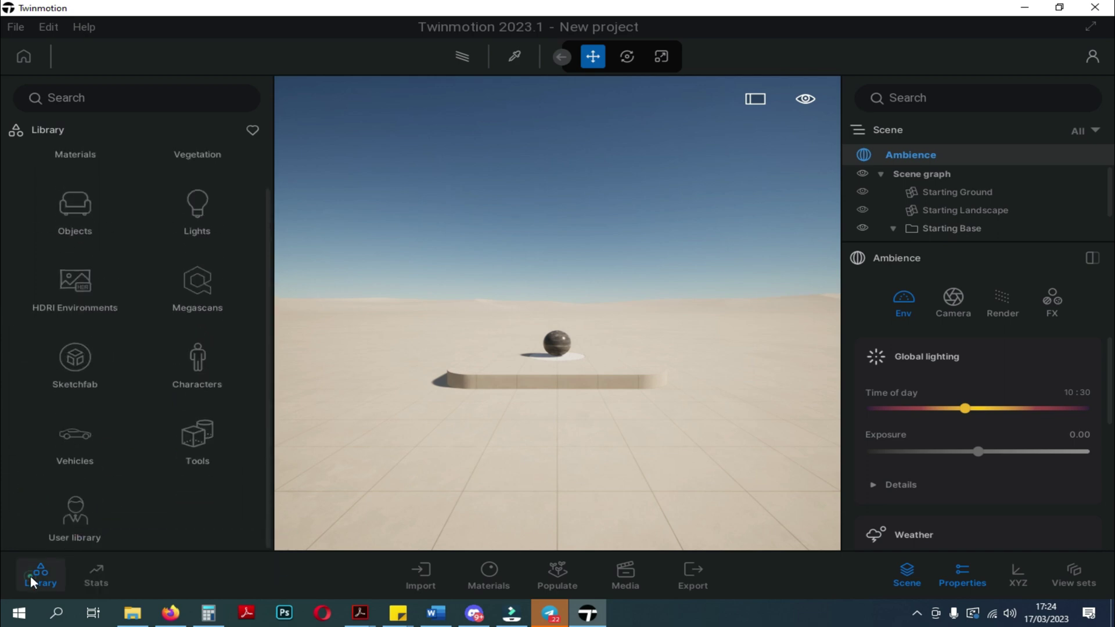
Step: Close the asset library, collapse the Ambience section, and hide then restore the Scene panel
left_click(30, 576)
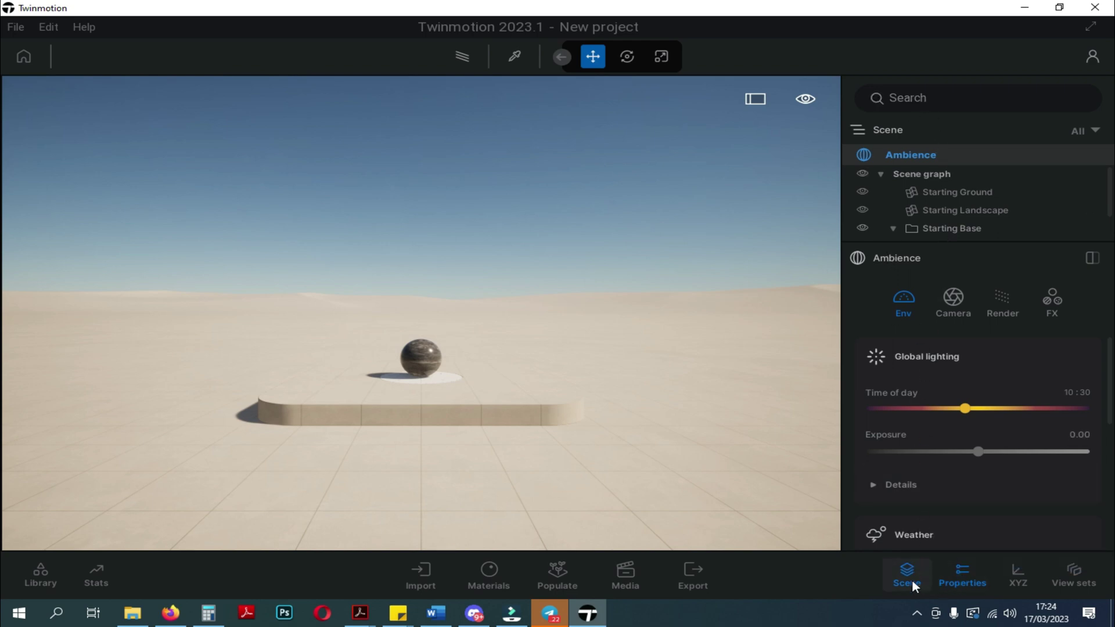
left_click(956, 579)
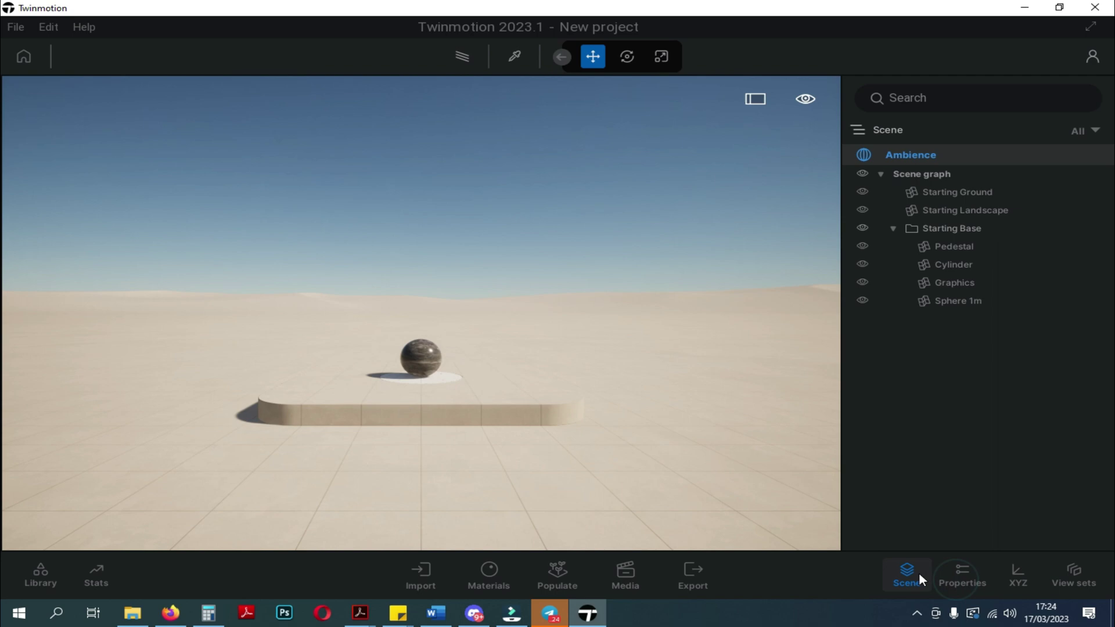
left_click(919, 575)
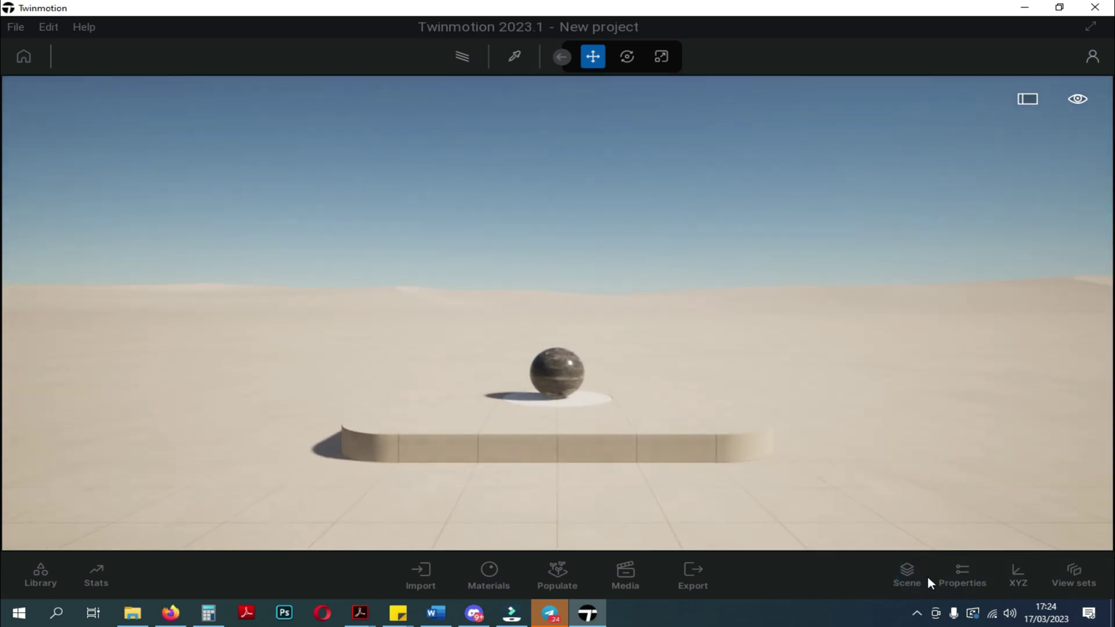
left_click(909, 578)
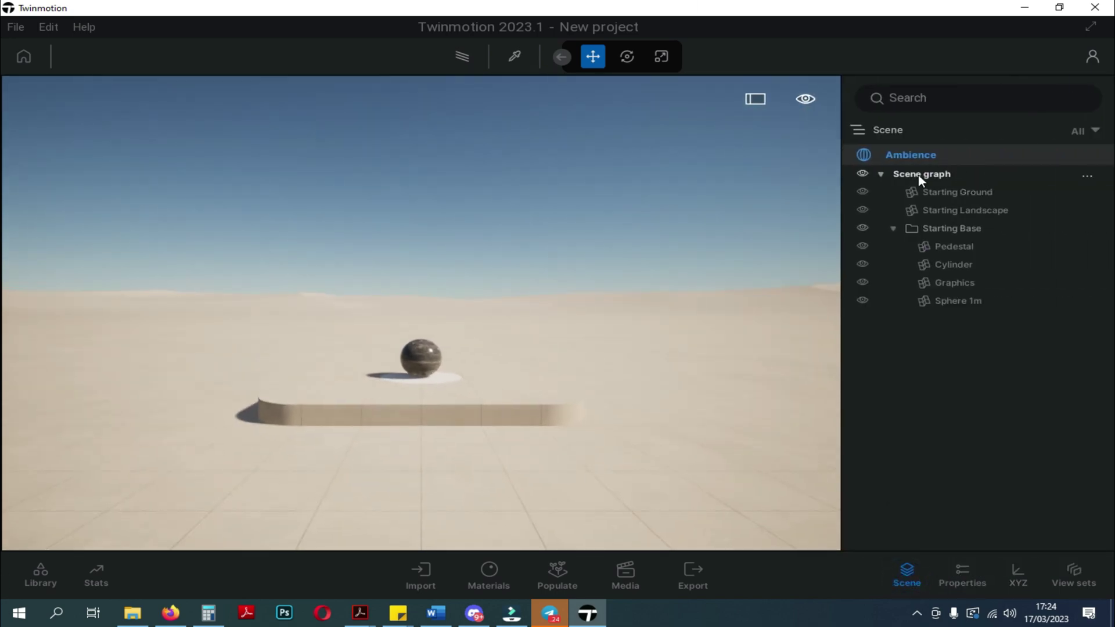
Step: Collapse and expand the Scene graph, filter it to Furniture, then reselect the Scene graph
left_click(882, 175)
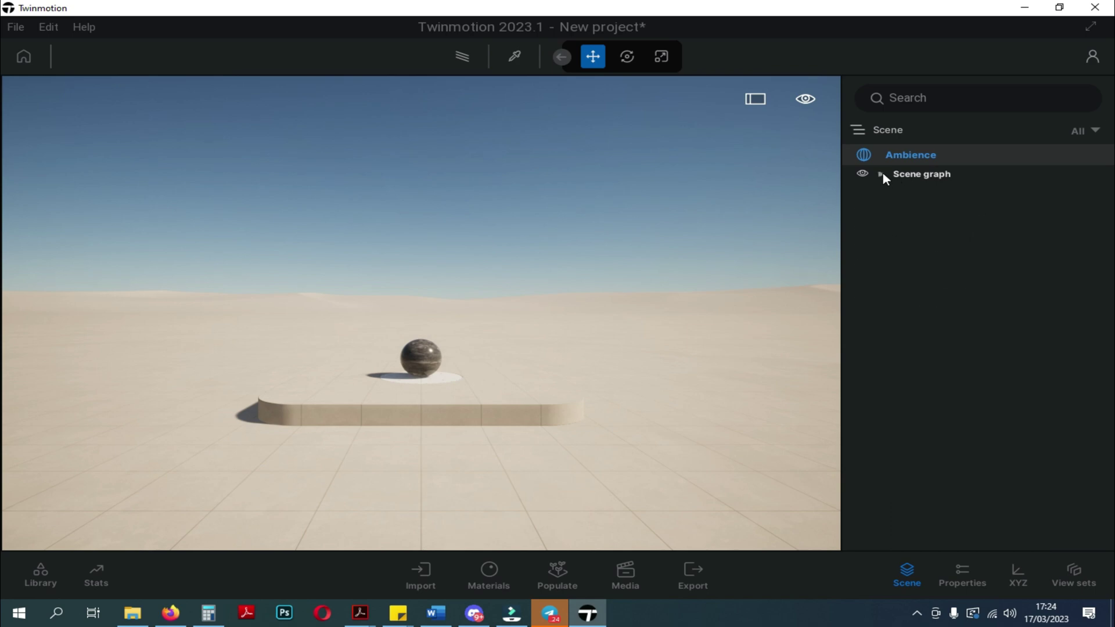
left_click(882, 174)
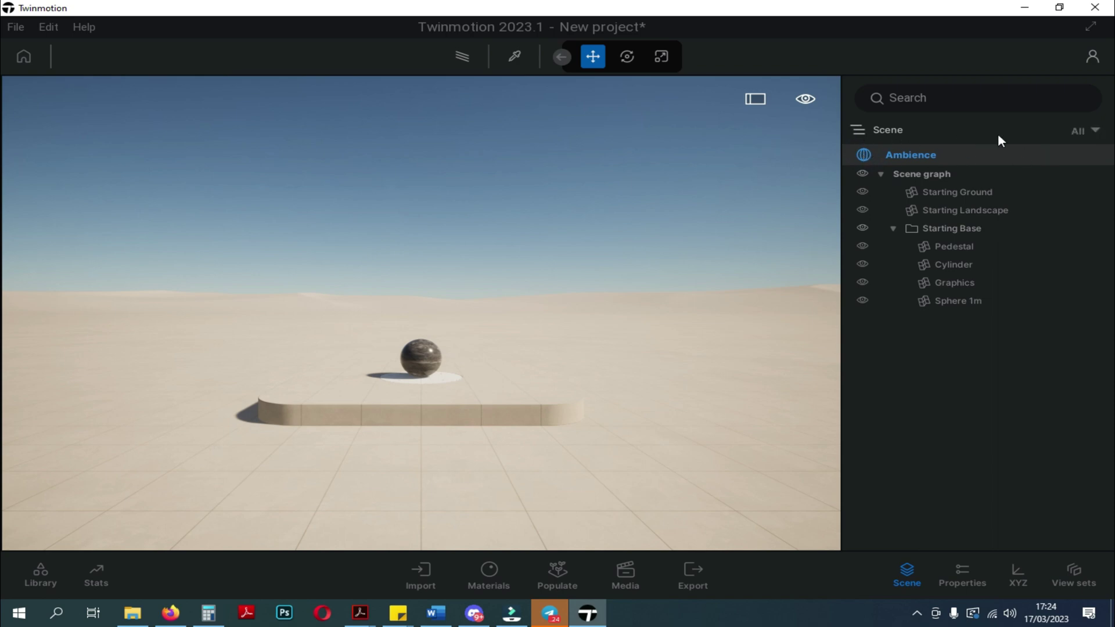
left_click(1092, 130)
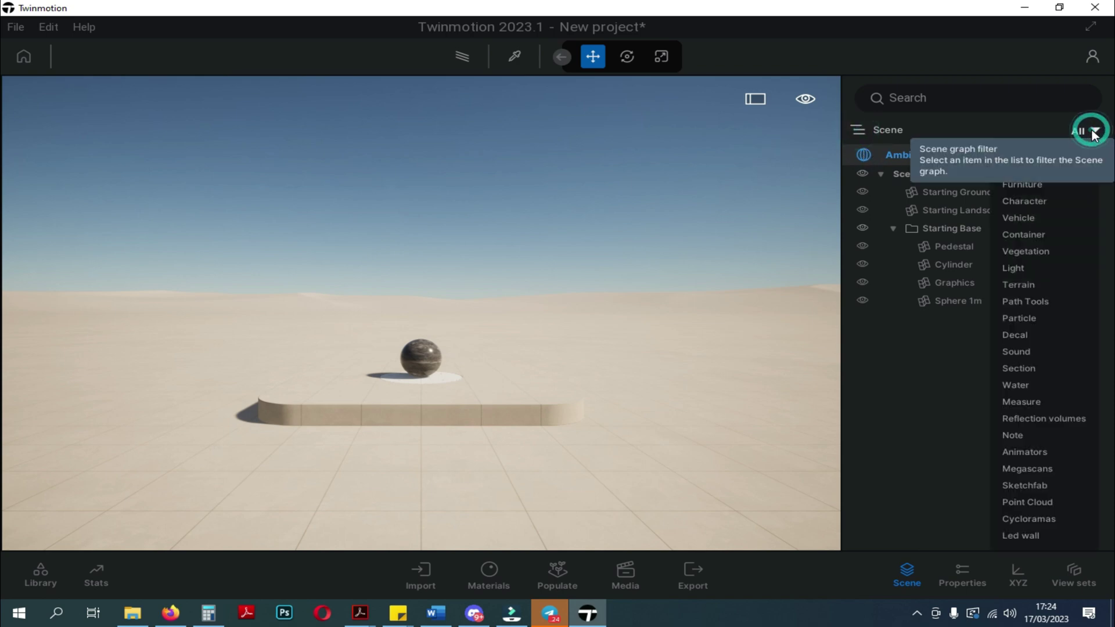
left_click(1042, 183)
left_click(883, 174)
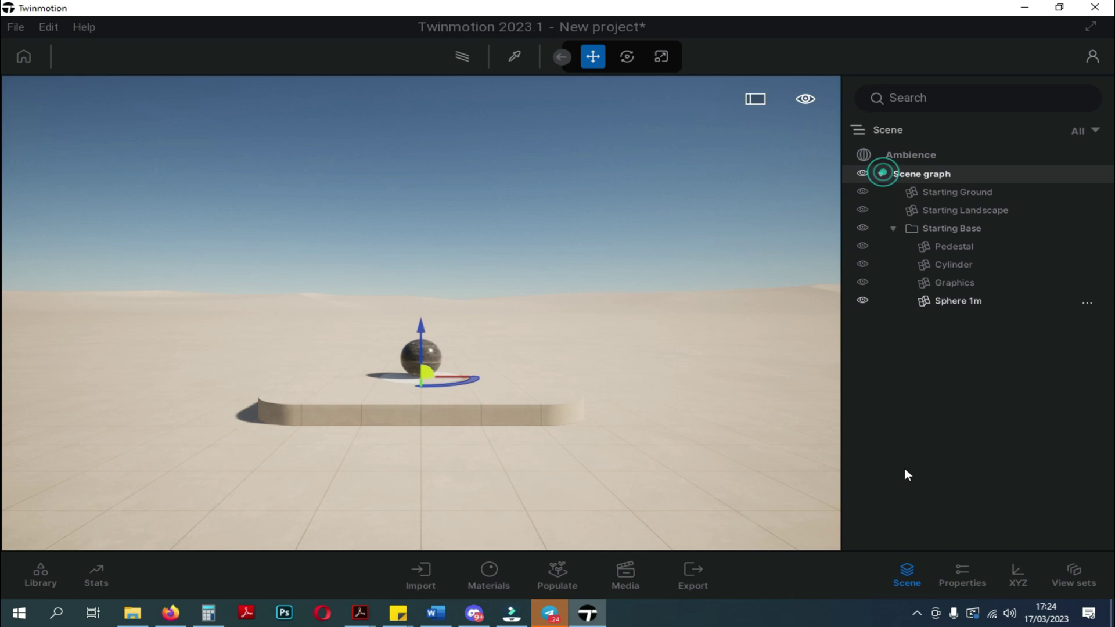
Step: Toggle the Scene and Properties panels, ending with both panels shown
left_click(917, 573)
left_click(963, 575)
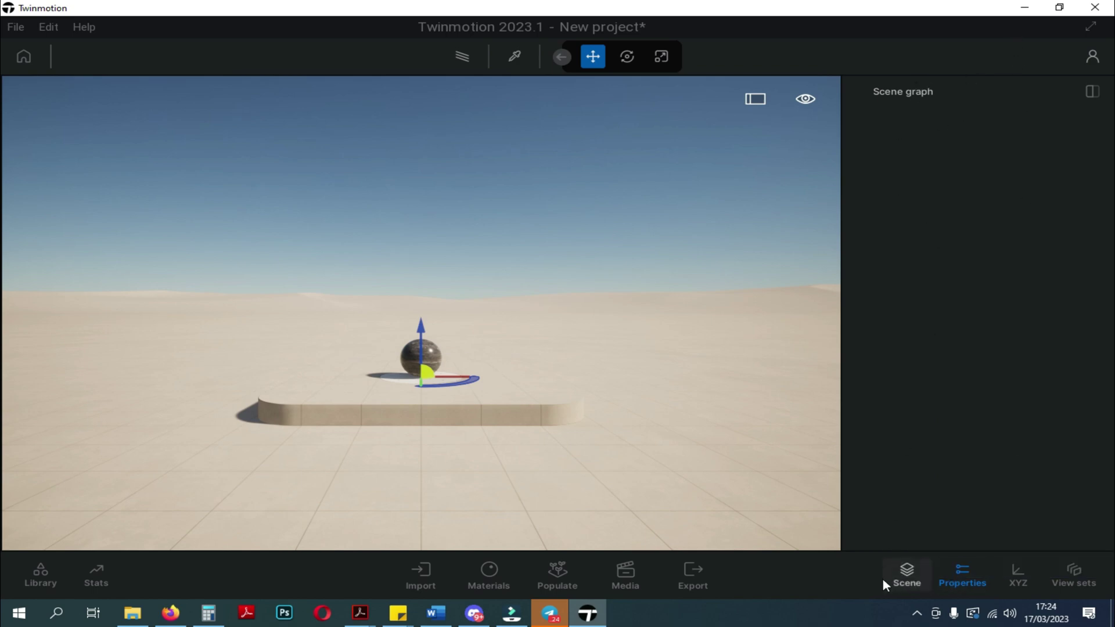
left_click(899, 578)
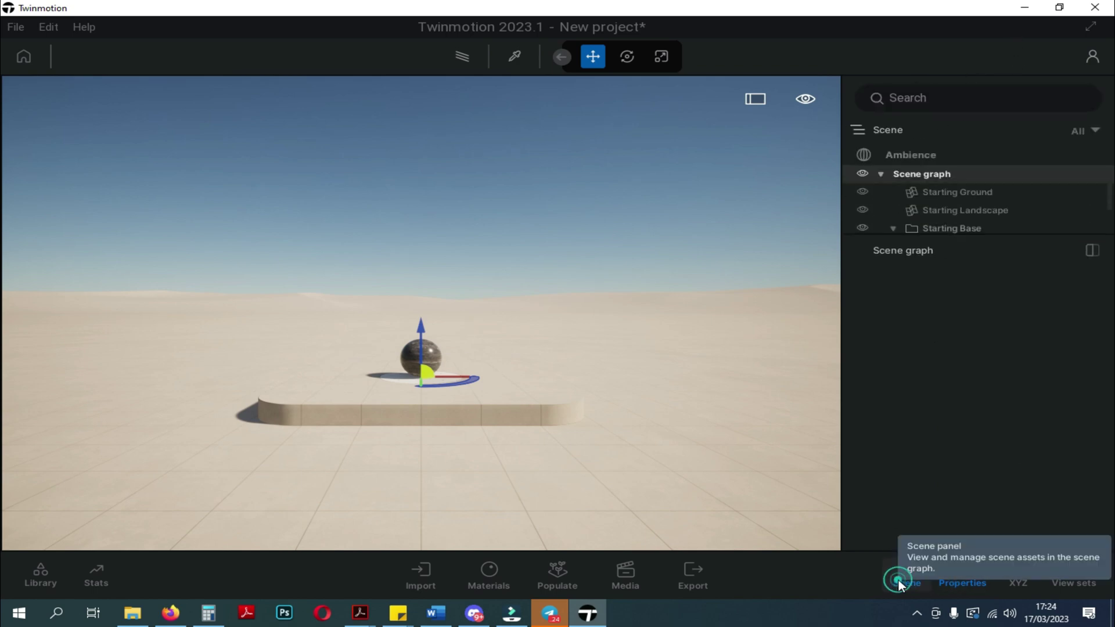
left_click(965, 581)
left_click(965, 580)
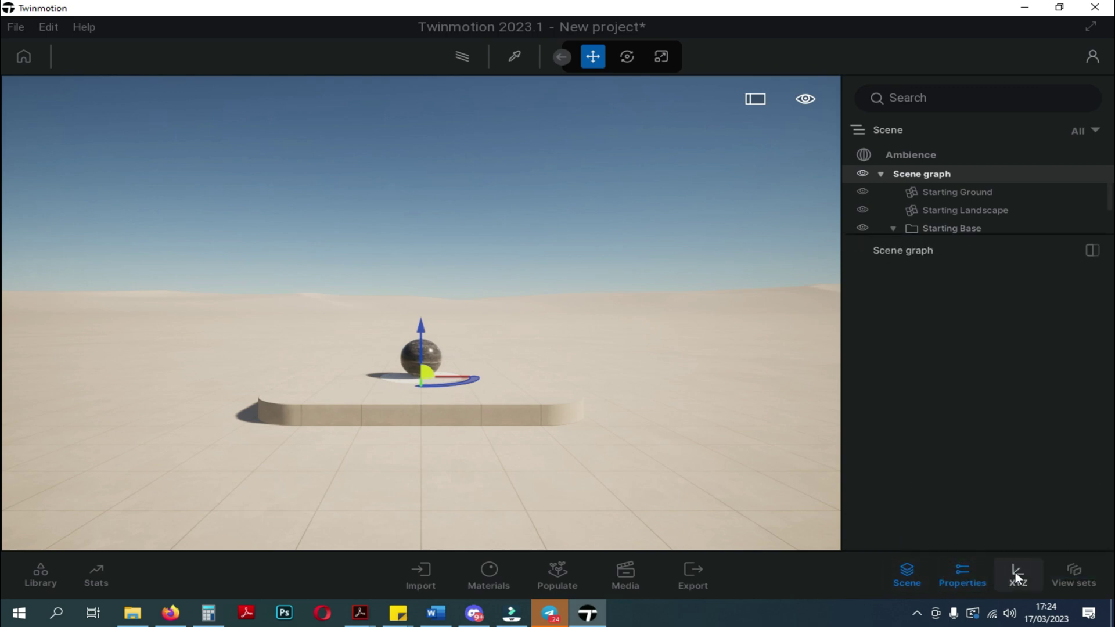
Step: Select Sphere 1m, show its transform values, hide and unhide it, and display the camera values
left_click(1016, 574)
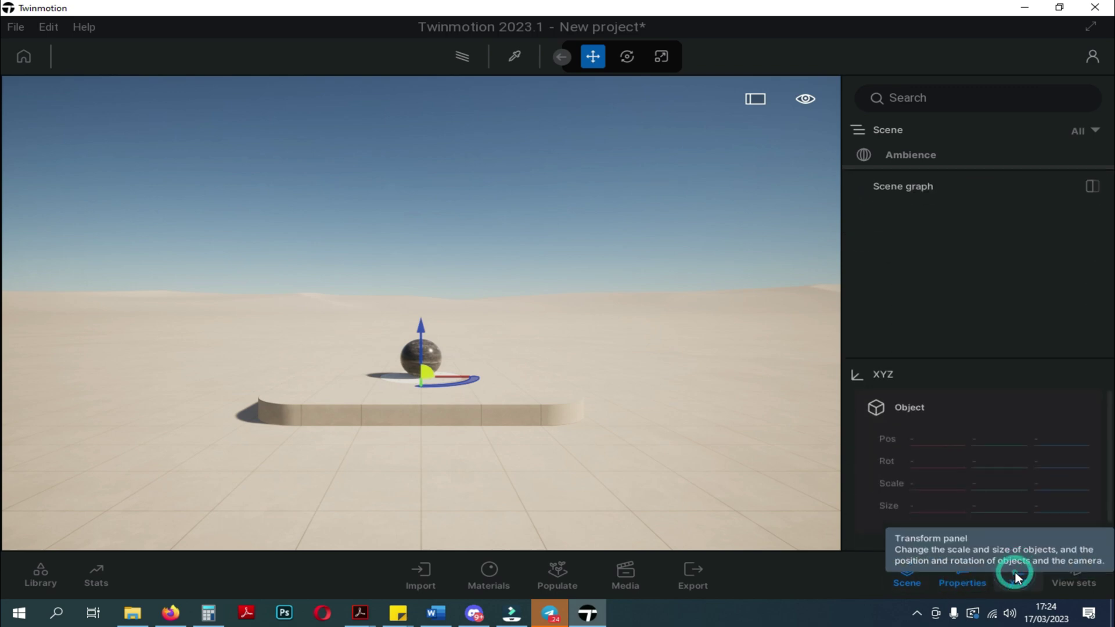
left_click(424, 362)
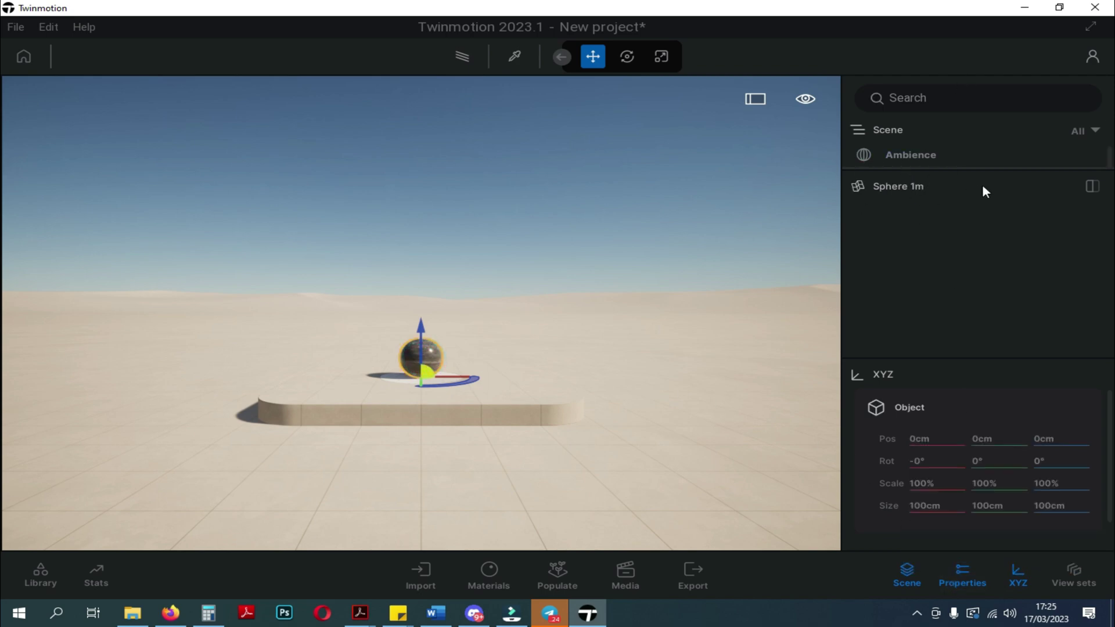
left_click(1092, 186)
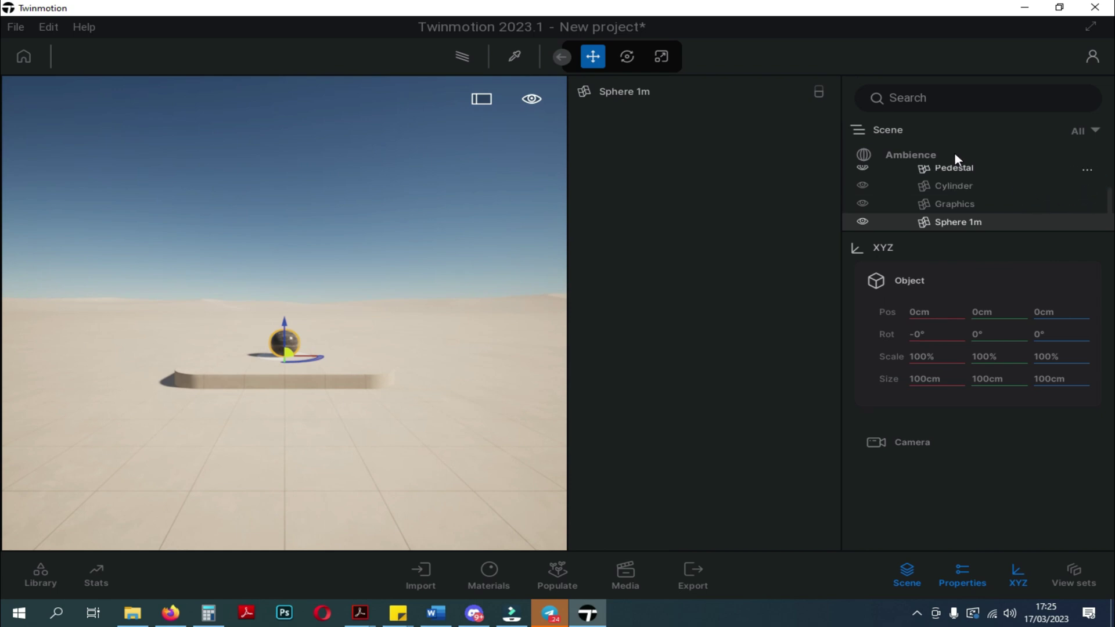
left_click(862, 222)
left_click(860, 221)
left_click(876, 444)
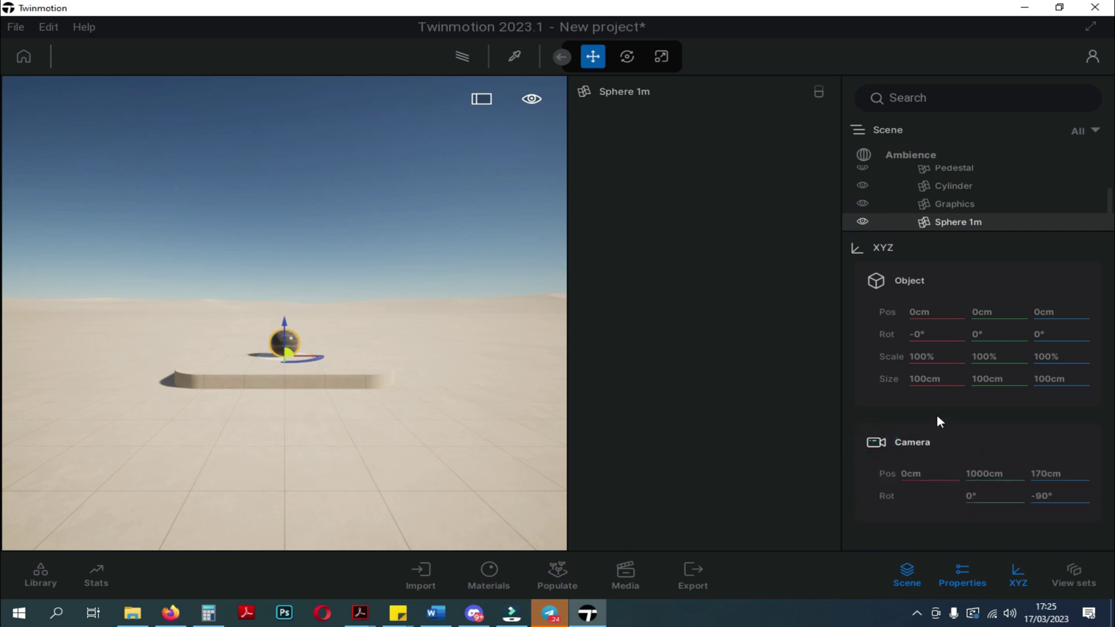
Step: Orbit the view and move the sphere to 37.32cm, 94.94cm, -0cm on the pedestal
left_click_drag(398, 298, 419, 278)
right_click_drag(423, 283, 445, 264)
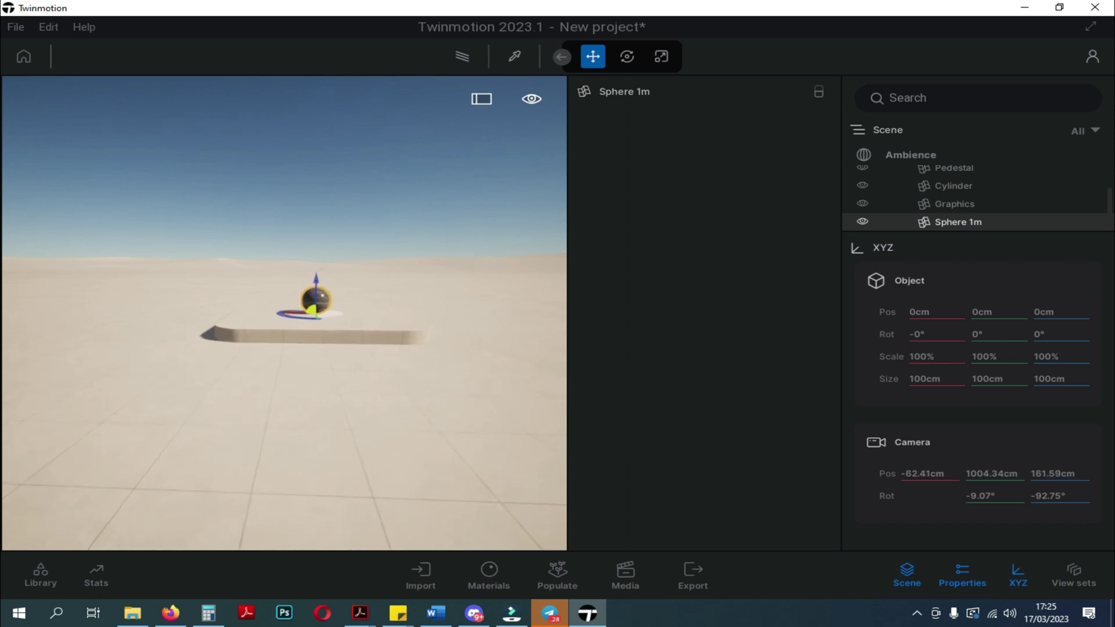
left_click_drag(445, 264, 463, 278)
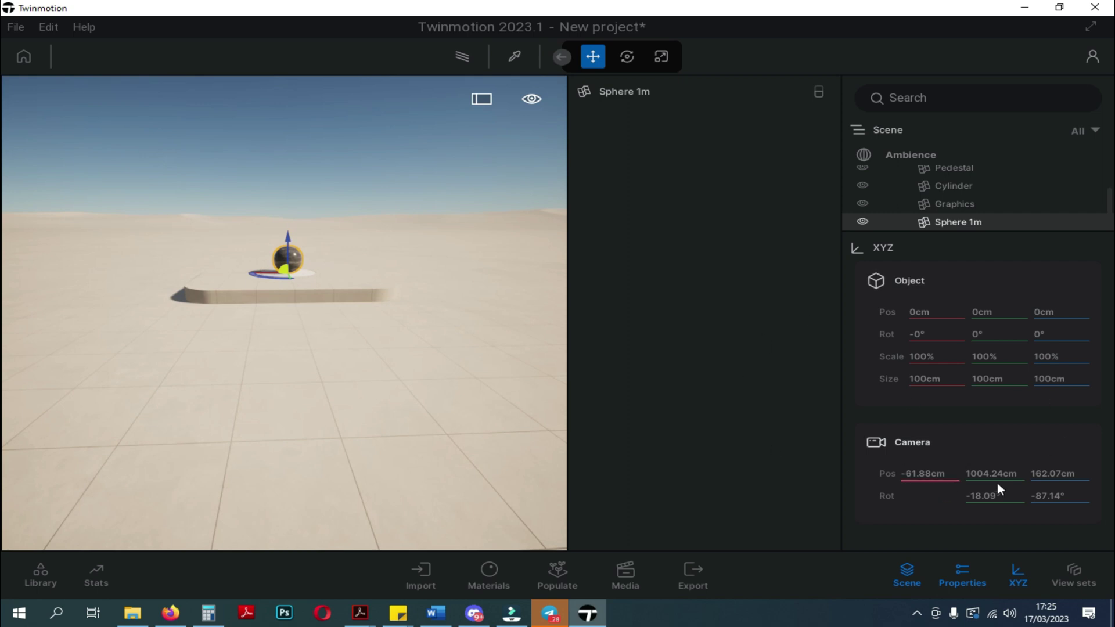
left_click_drag(338, 287, 305, 278)
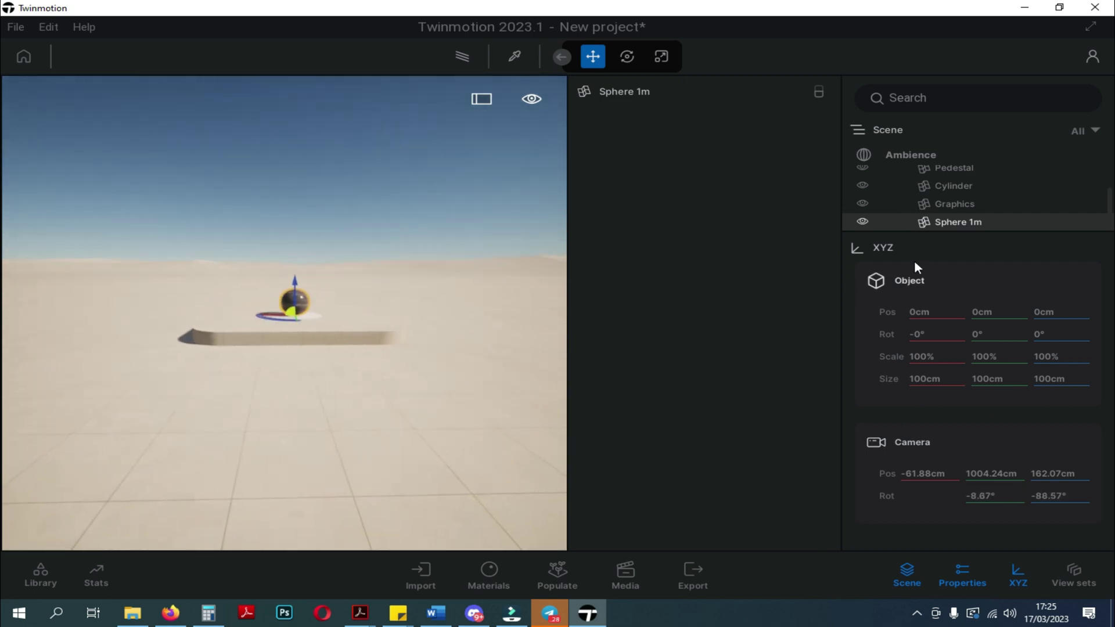
mouse_move(279, 315)
left_mouse_down()
mouse_move(352, 315)
mouse_move(216, 321)
mouse_move(331, 319)
mouse_move(294, 320)
left_mouse_up()
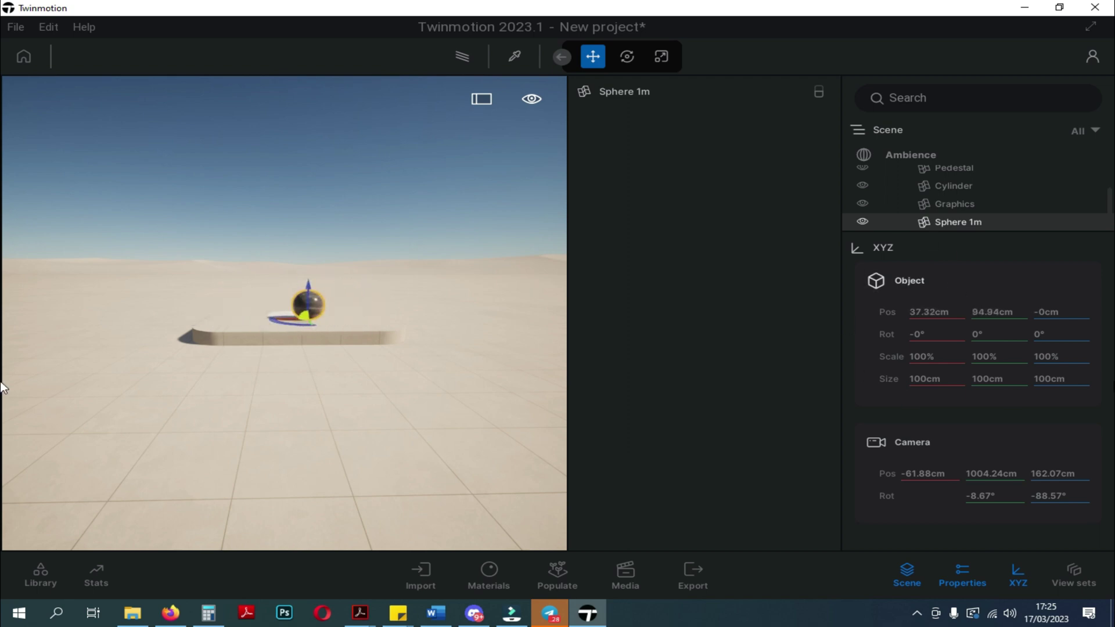
Step: Close the transform values, add a new View set, and toggle its check state
left_click(1019, 582)
left_click(1084, 577)
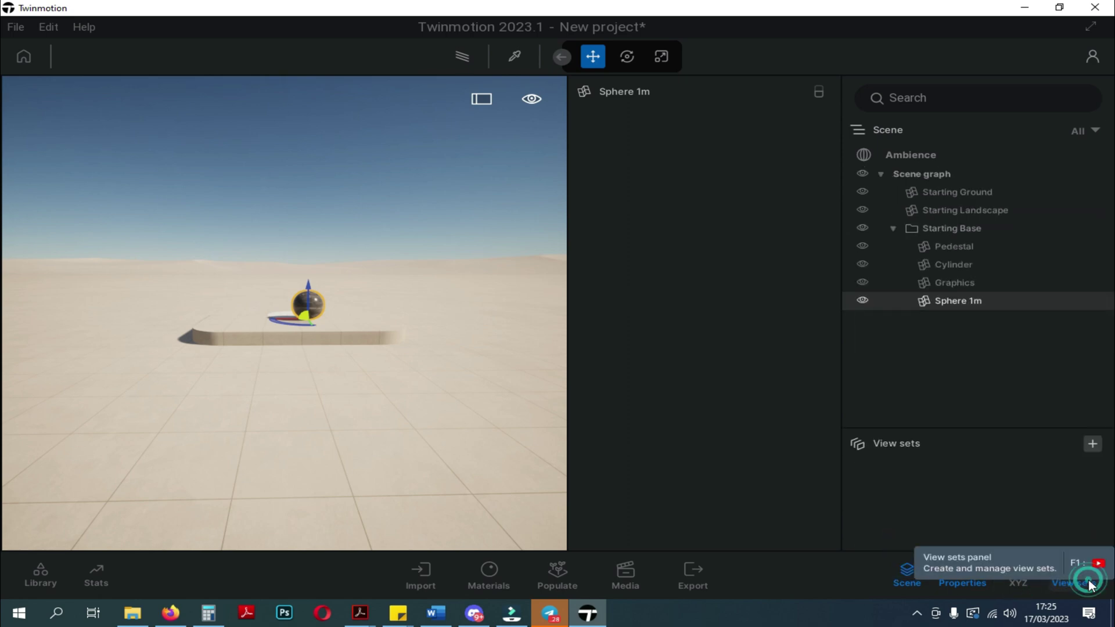
left_click(1083, 444)
left_click(904, 468)
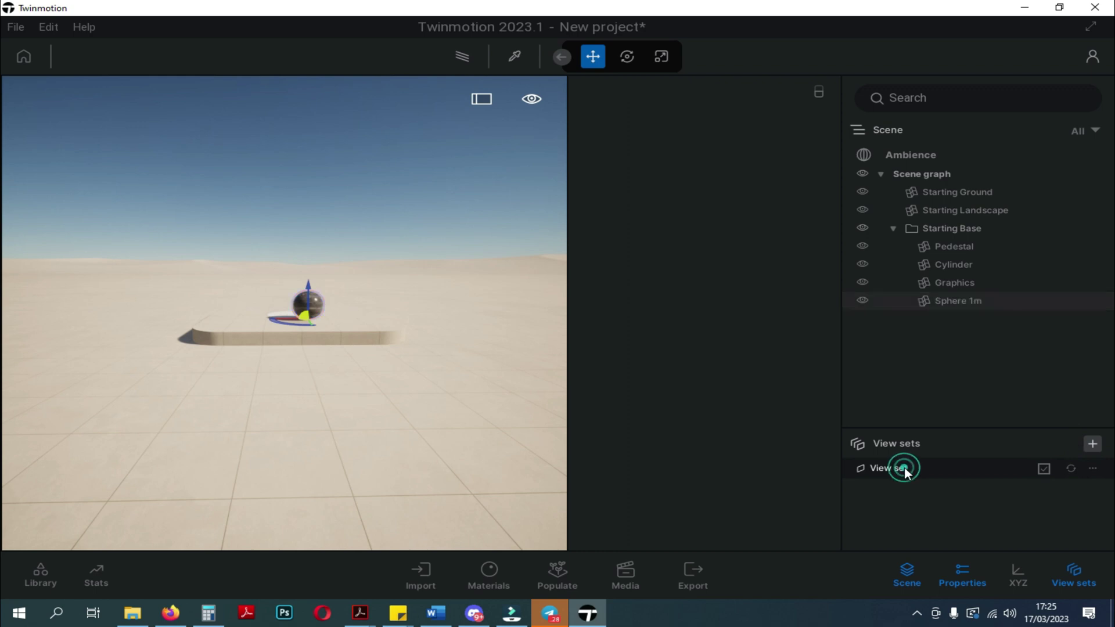
left_click(904, 468)
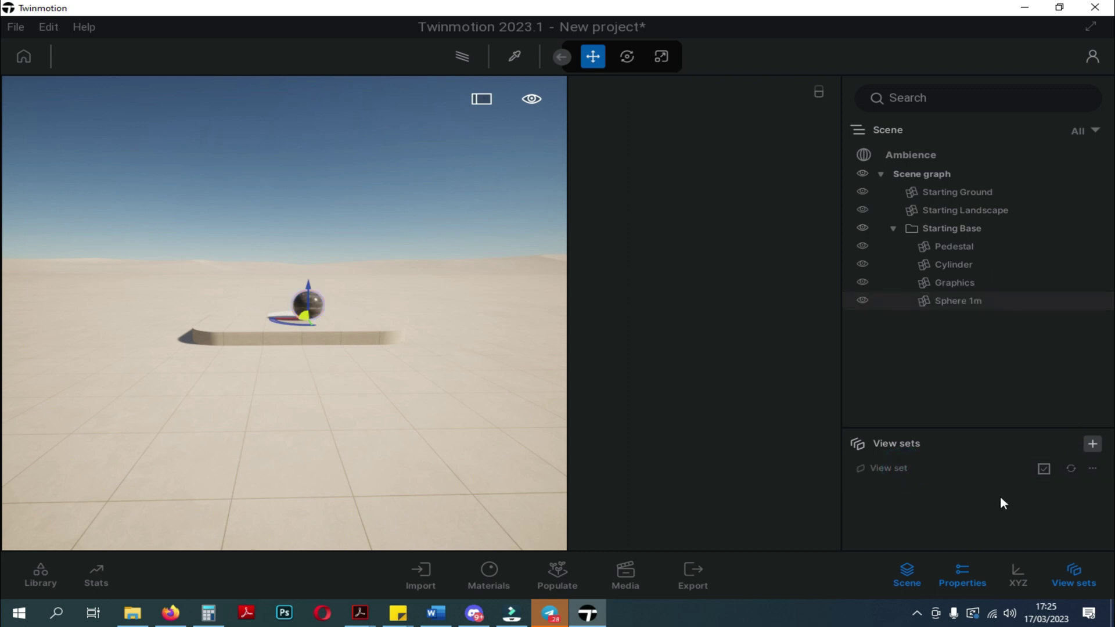
left_click(1044, 469)
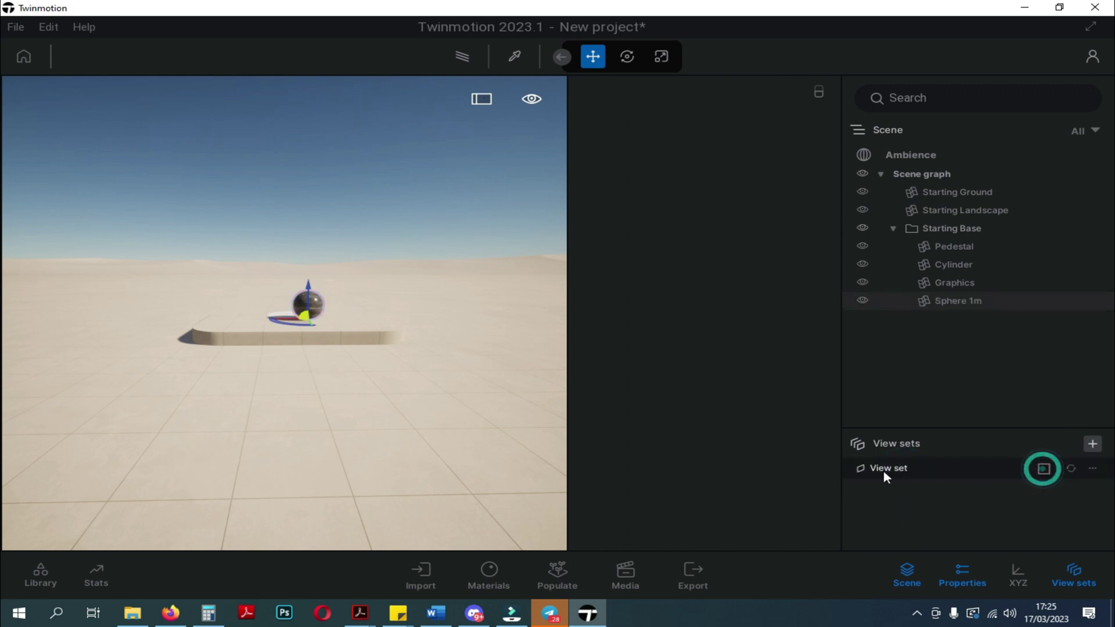
left_click(872, 468)
left_click(858, 444)
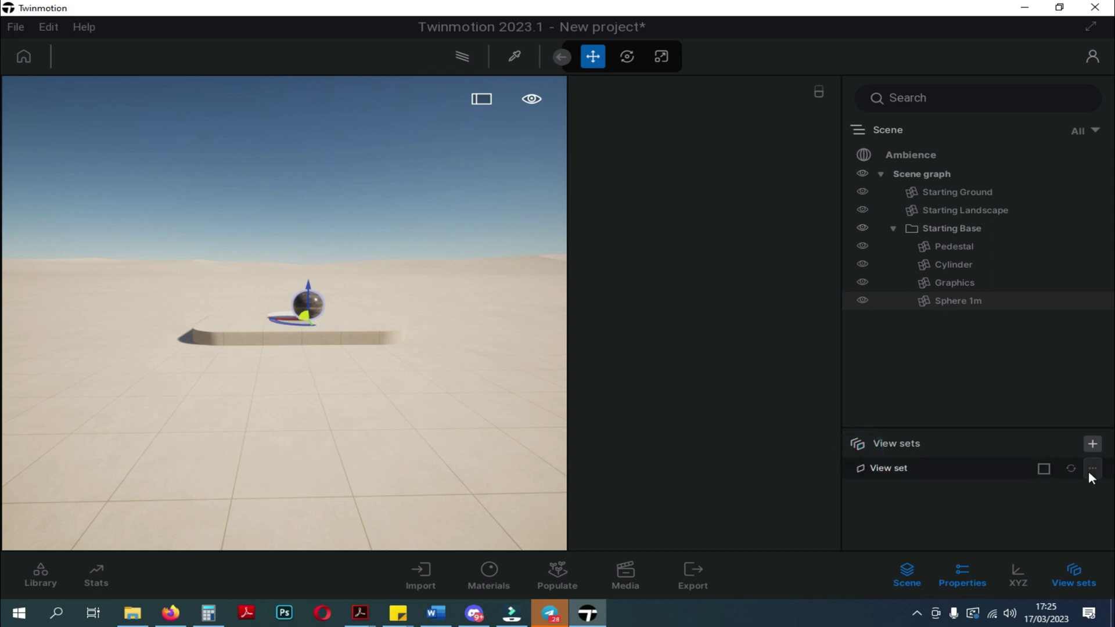
Step: Refresh the View set from its options menu, then delete it
left_click(1092, 471)
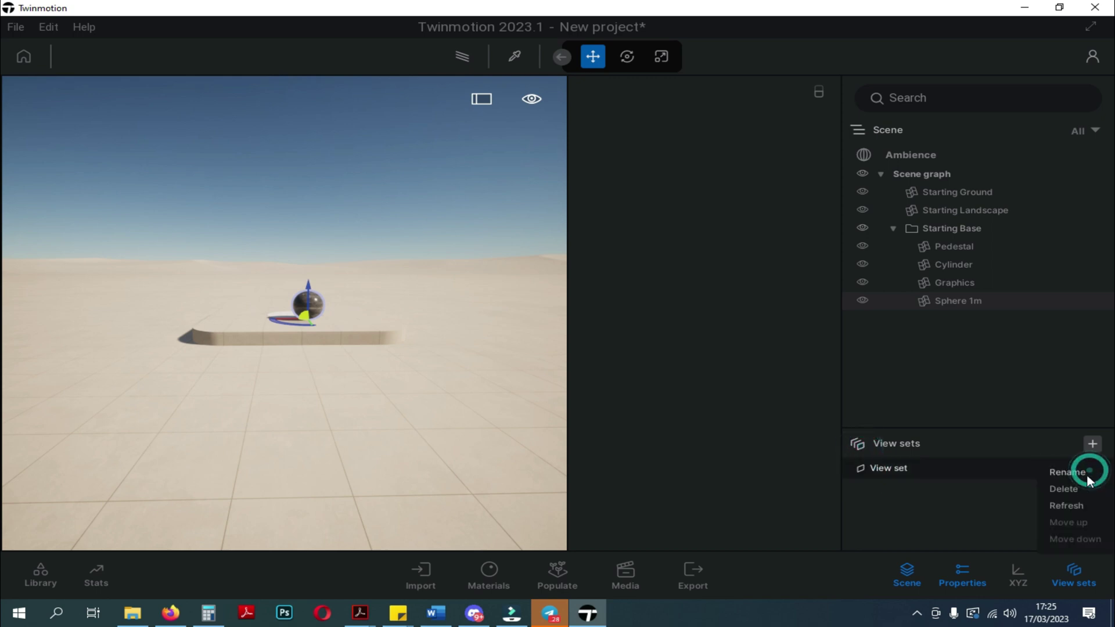
left_click(1072, 500)
left_click(904, 468)
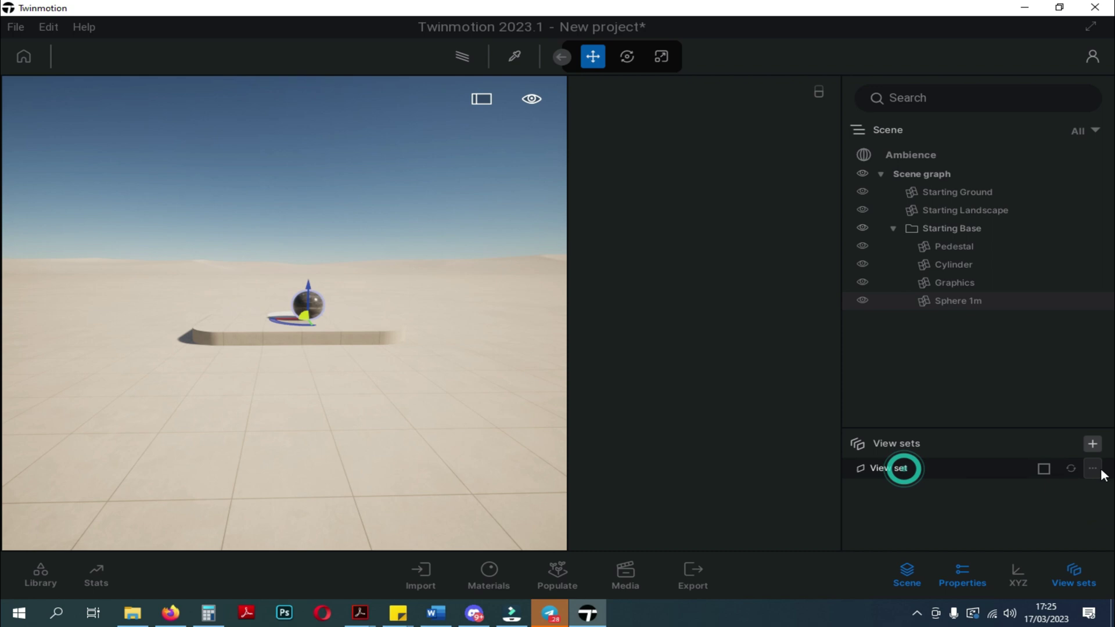
left_click(1093, 469)
left_click(1066, 488)
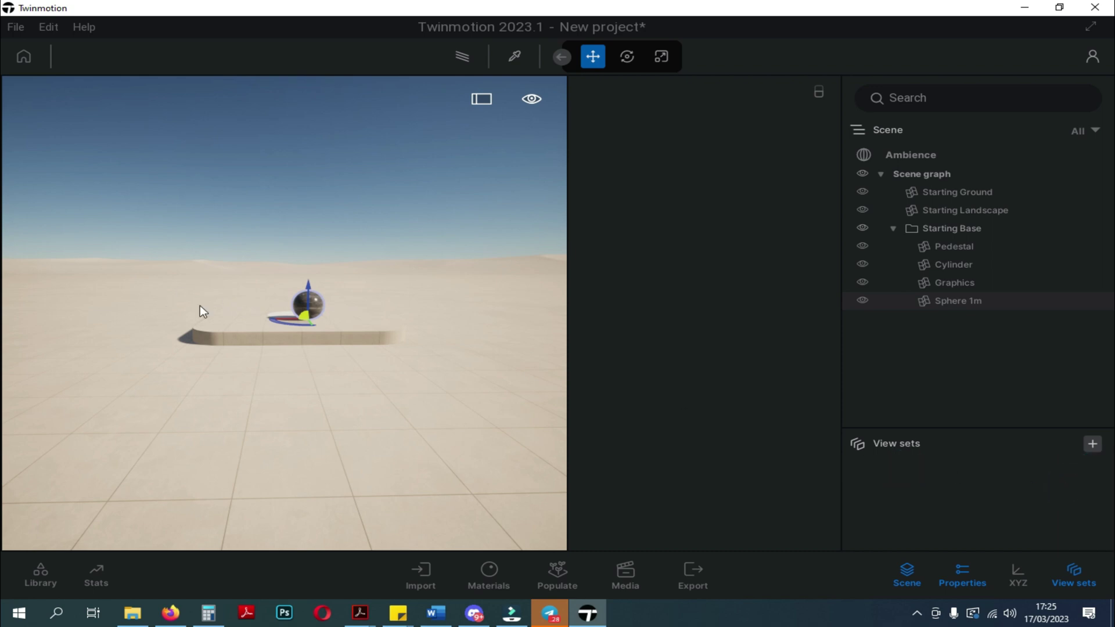
Step: Nudge the camera, deselect the sphere, and close the Properties and Scene panels
key("Down")
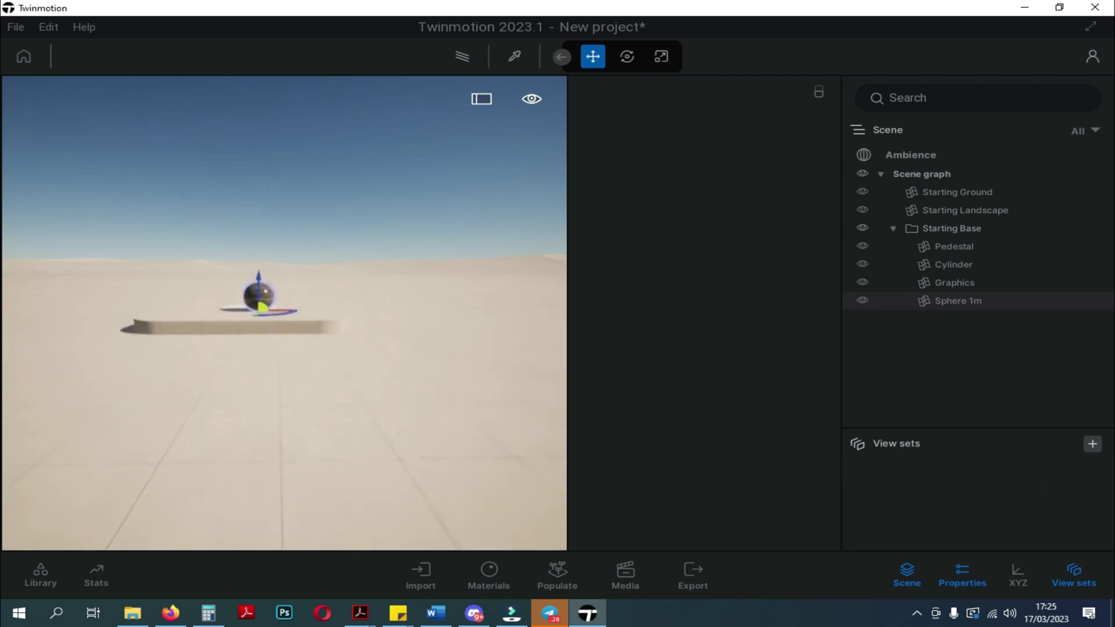
key("Up")
left_click(450, 365)
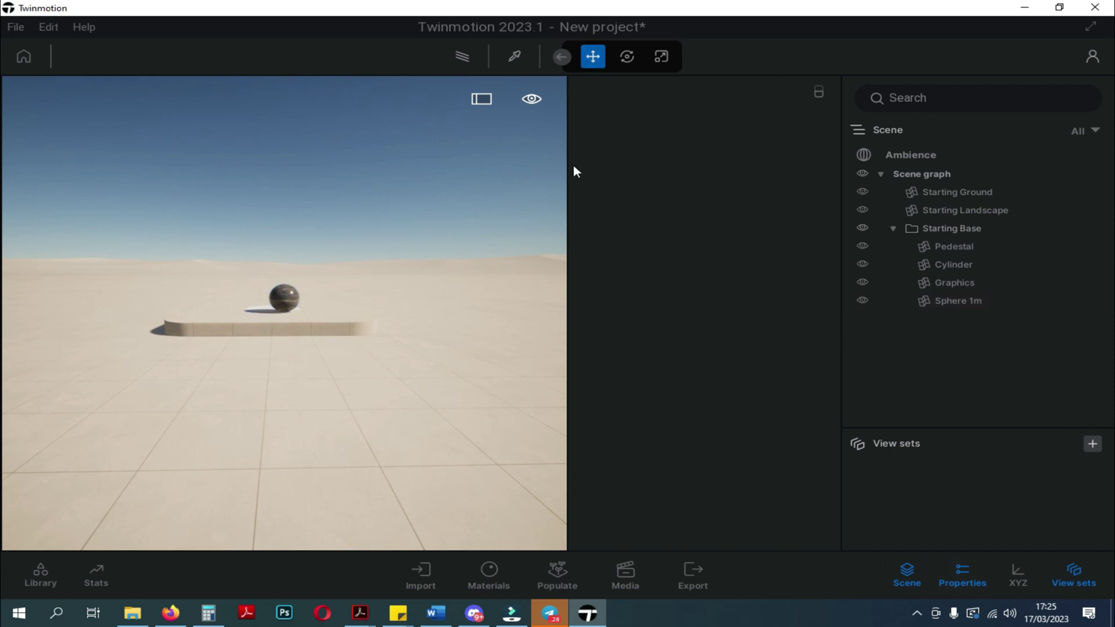
left_click_drag(568, 167, 695, 190)
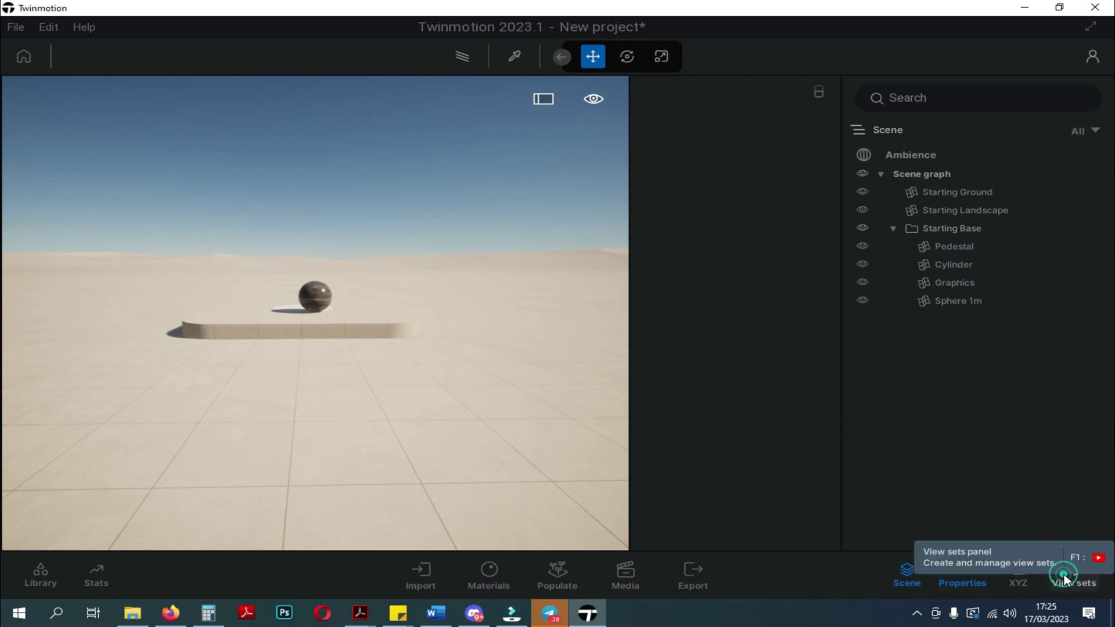
left_click(979, 577)
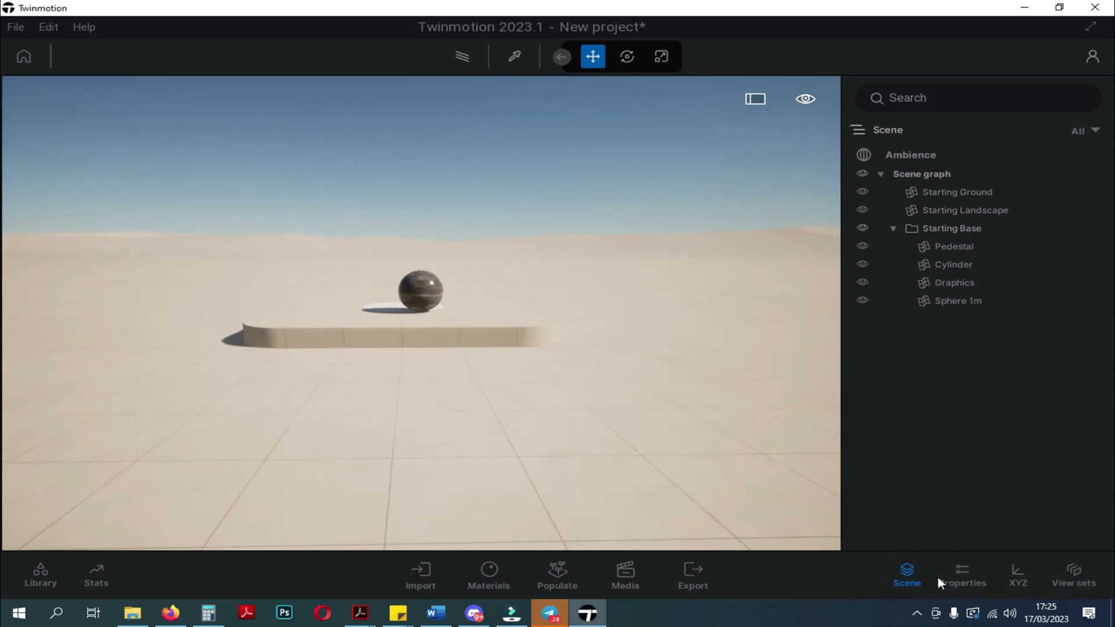
left_click(914, 578)
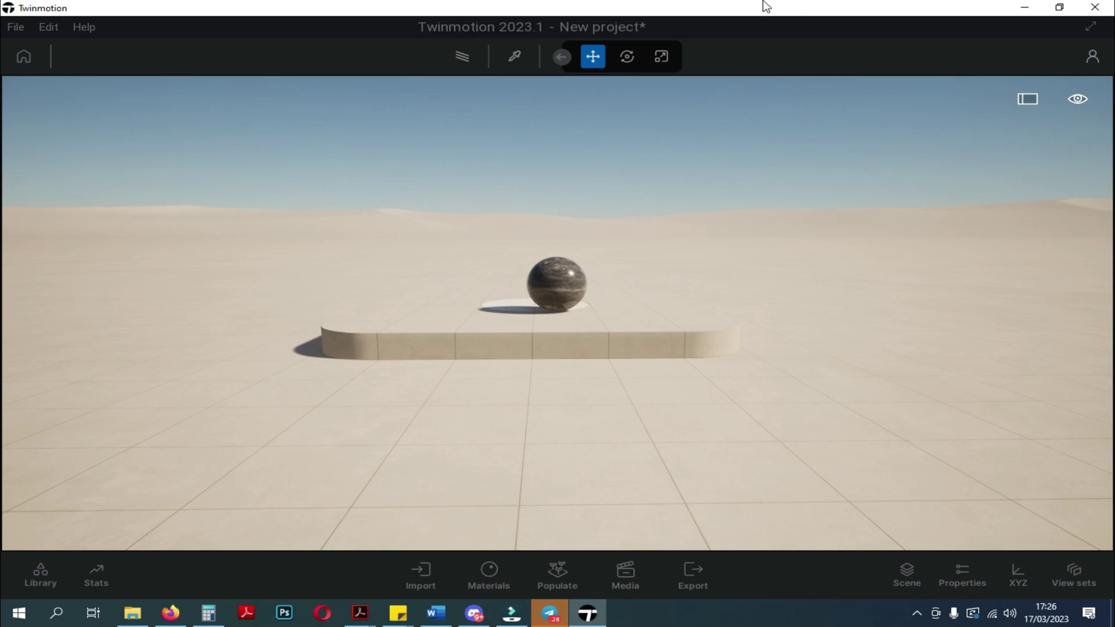
Step: Path-trace the viewport, set quality to High then Low, and return to real-time rendering
left_click(462, 58)
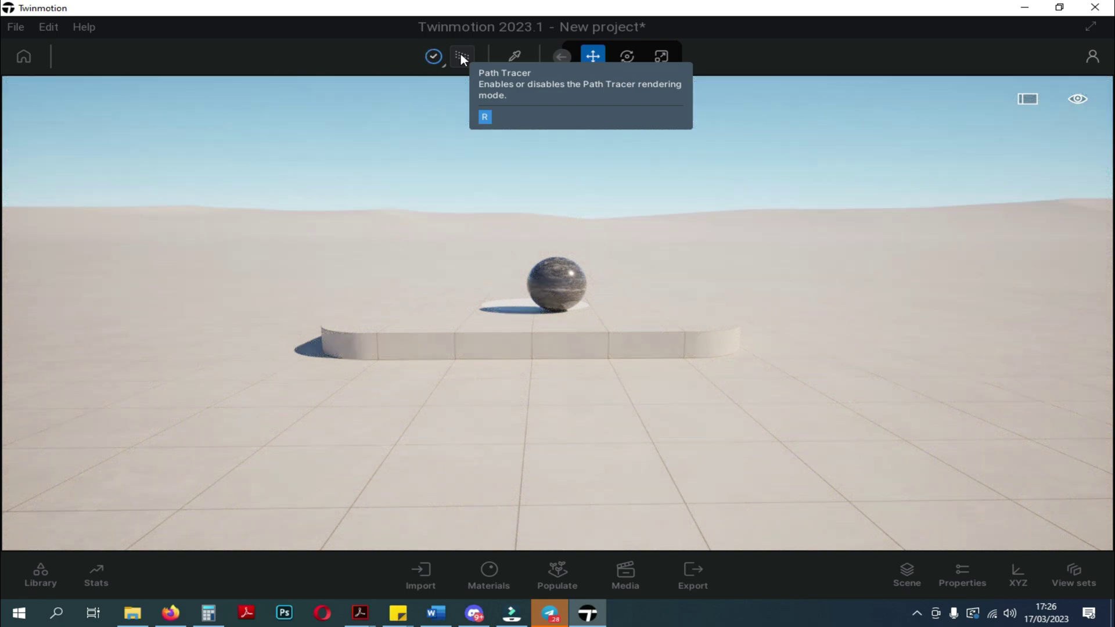
left_click(443, 66)
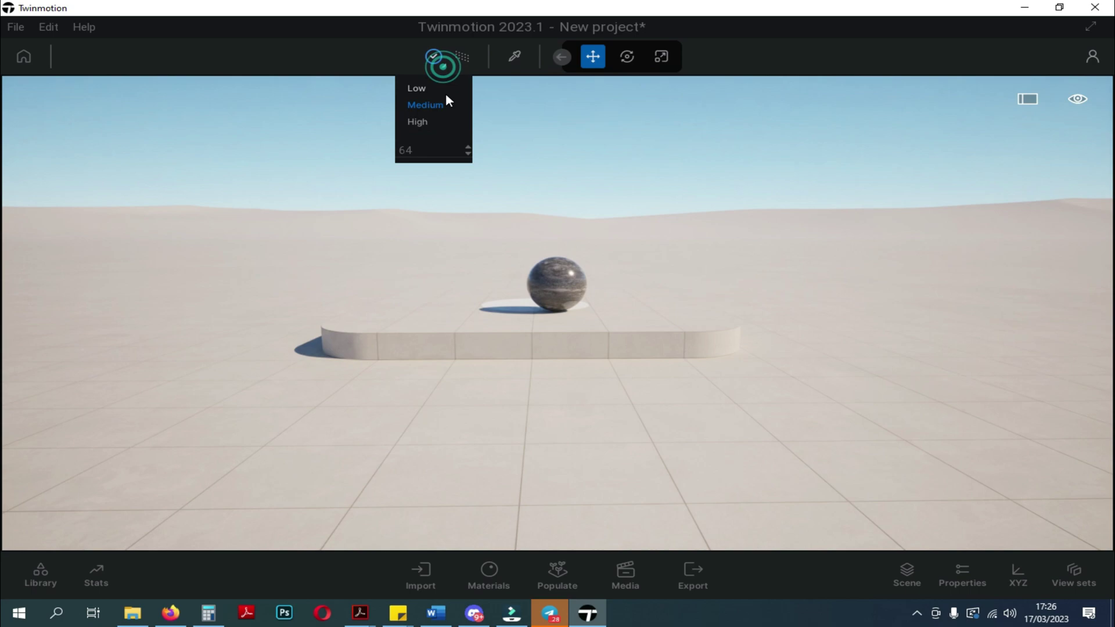
left_click(410, 123)
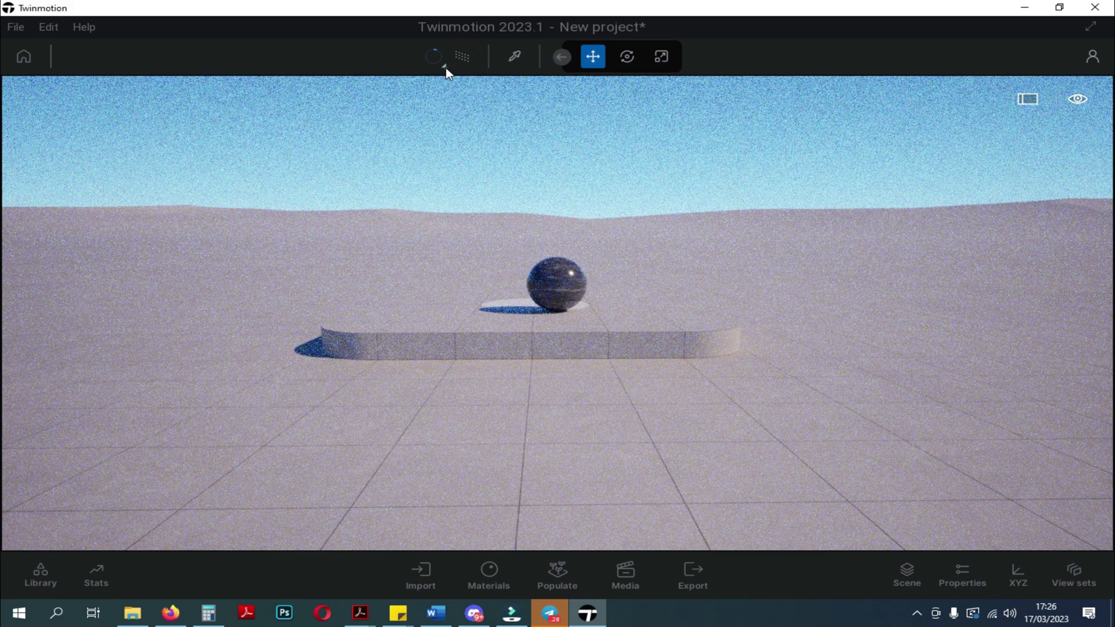
left_click(447, 69)
left_click(423, 89)
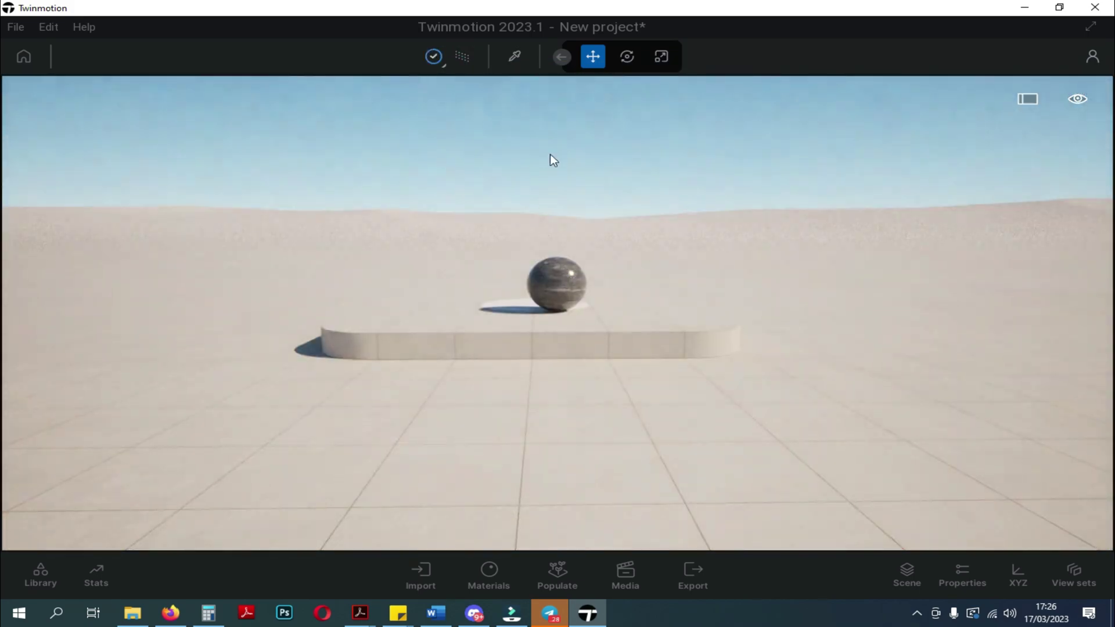
left_click(465, 55)
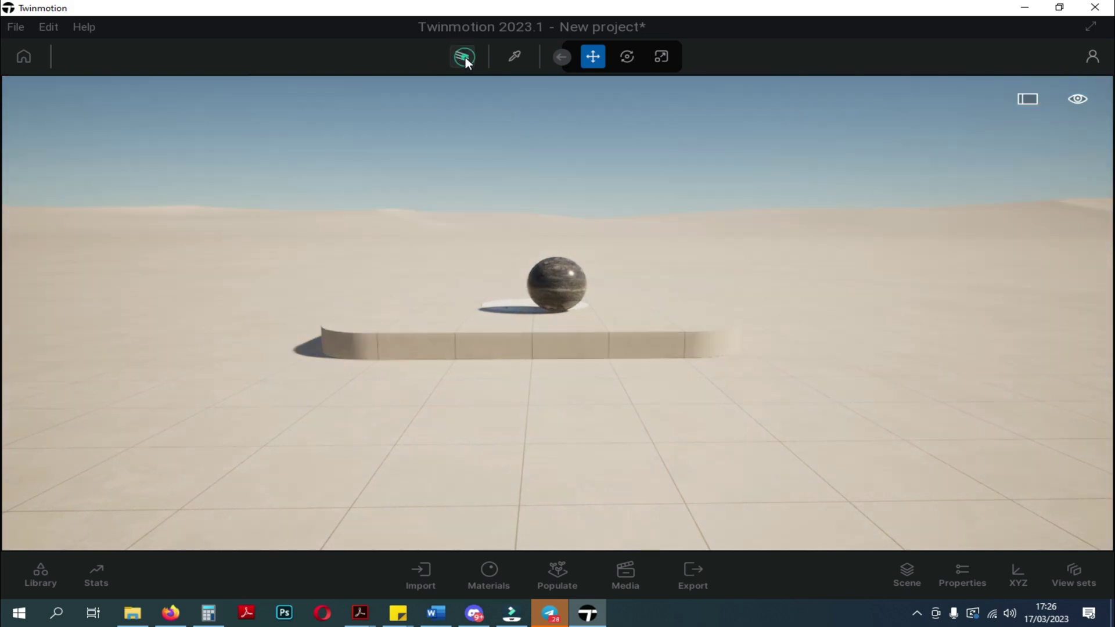
Step: Pick the sphere's Nightmare Marble material with the eyedropper and check its UV details
mouse_move(581, 297)
middle_mouse_down()
mouse_move(523, 325)
mouse_move(297, 337)
mouse_move(755, 331)
mouse_move(566, 244)
mouse_move(580, 291)
middle_mouse_up()
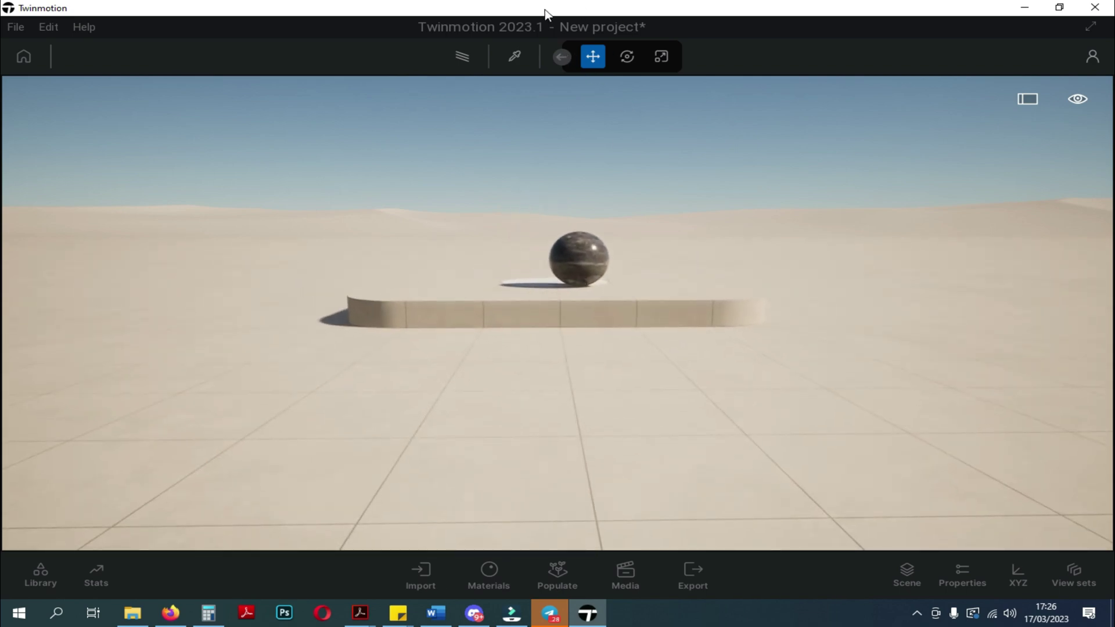
left_click(511, 56)
left_click(572, 268)
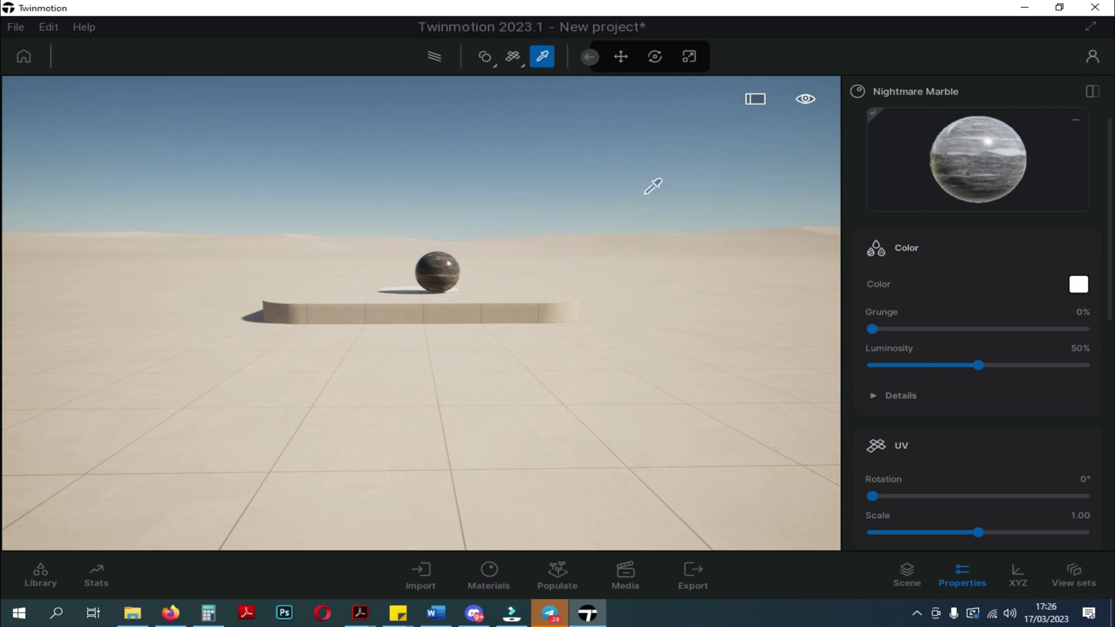
scroll(927, 250, "down", 2)
scroll(929, 267, "down", 3)
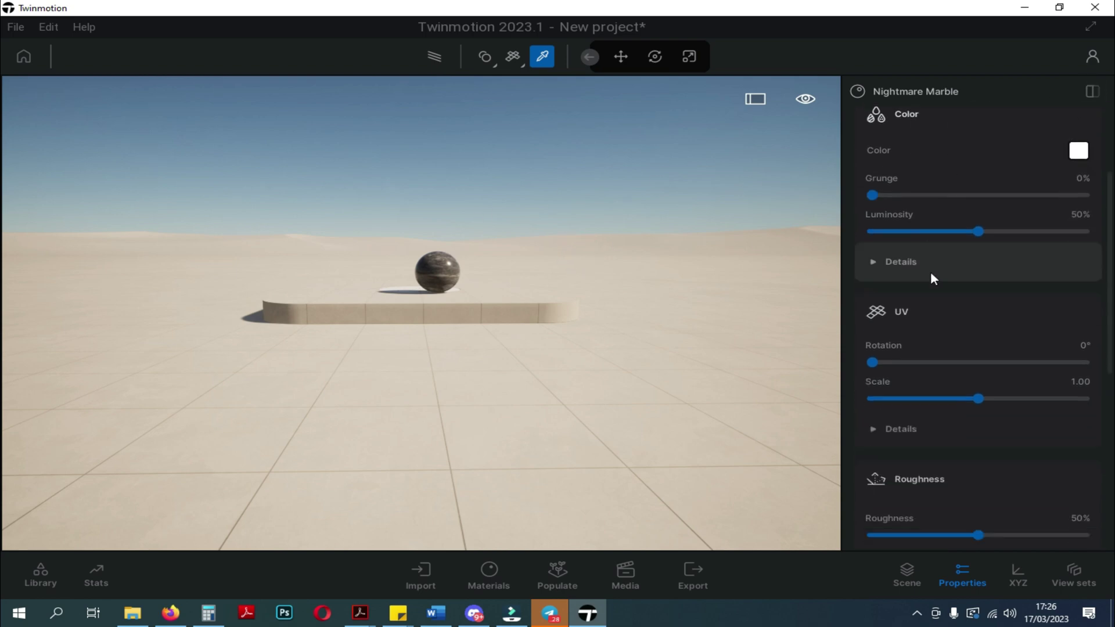
scroll(904, 305, "down", 2)
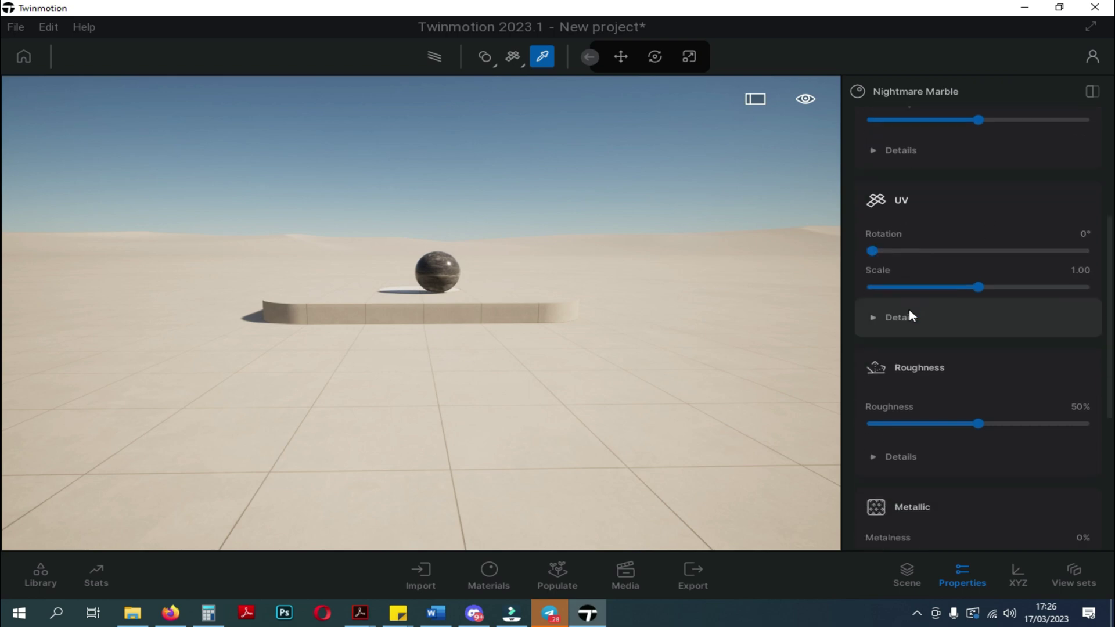
left_click(874, 316)
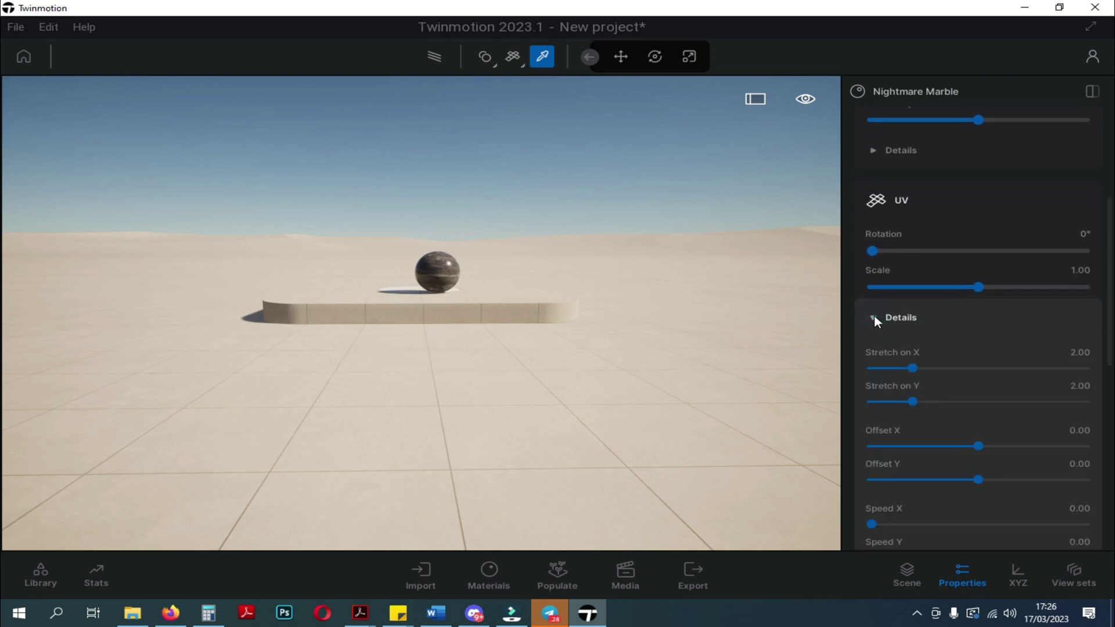
left_click(874, 316)
Step: Enable 2 sided under the material's Misc settings and close the Properties panel
scroll(912, 337, "down", 5)
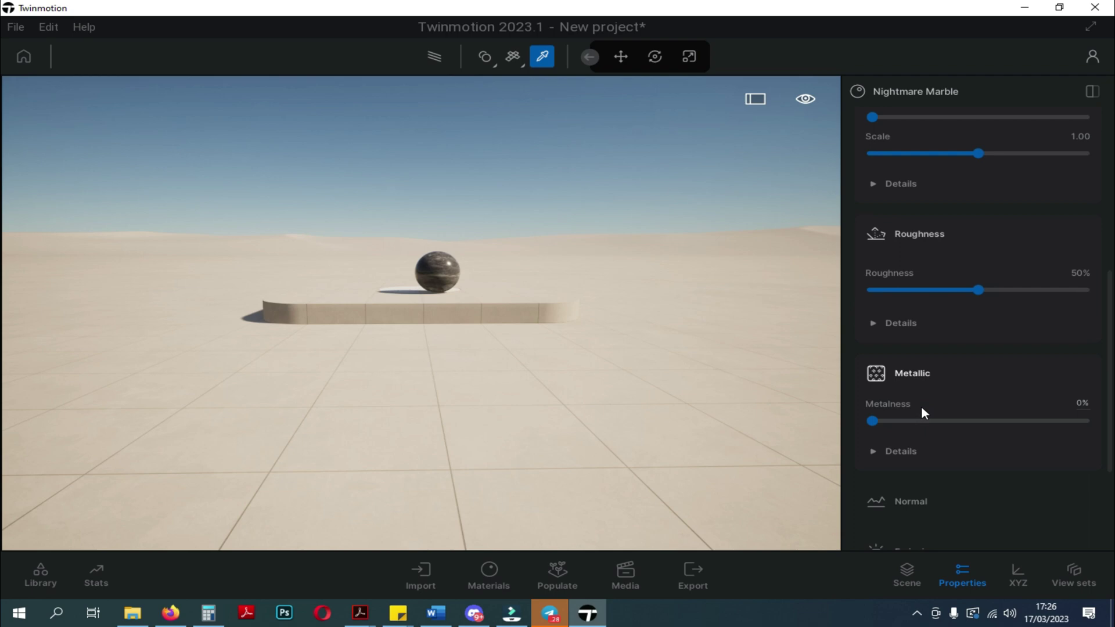
scroll(935, 415, "down", 2)
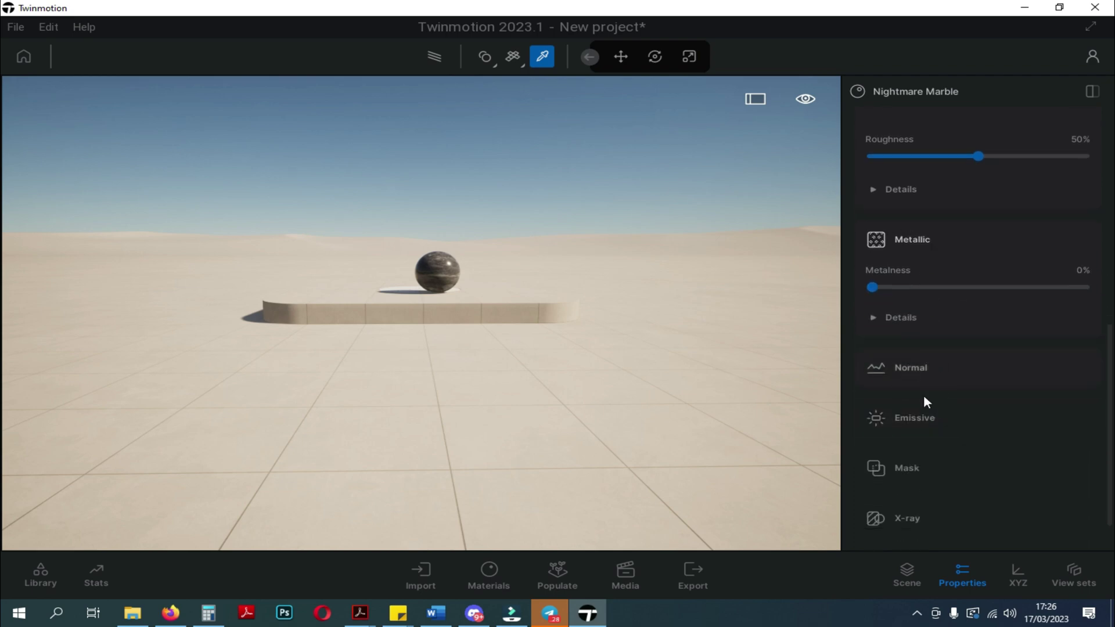
scroll(939, 526, "down", 1)
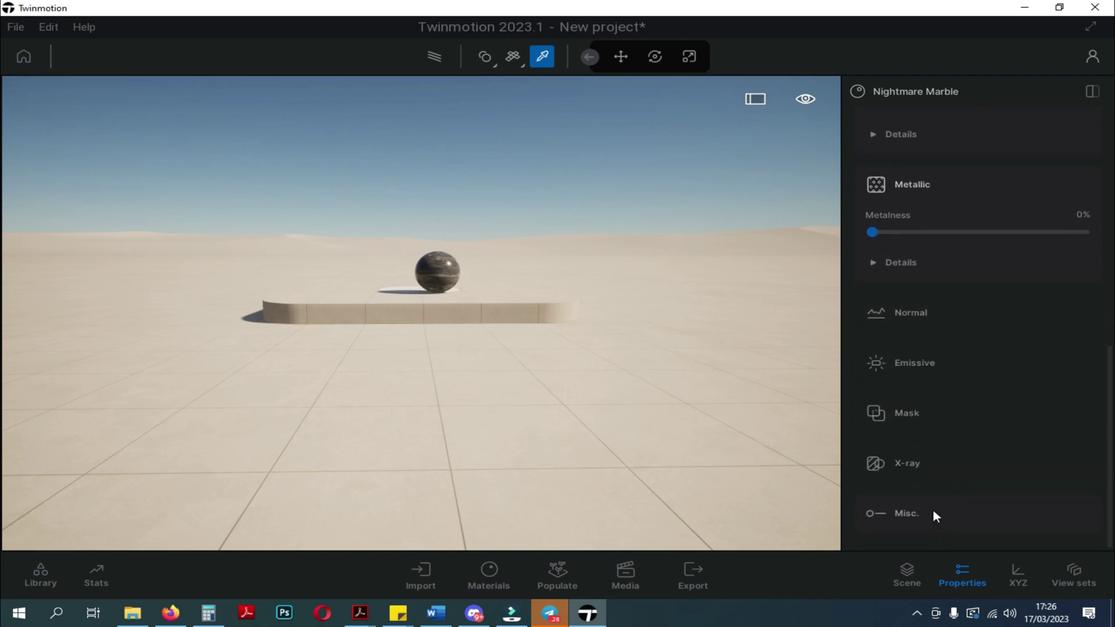
left_click(884, 515)
scroll(950, 481, "down", 2)
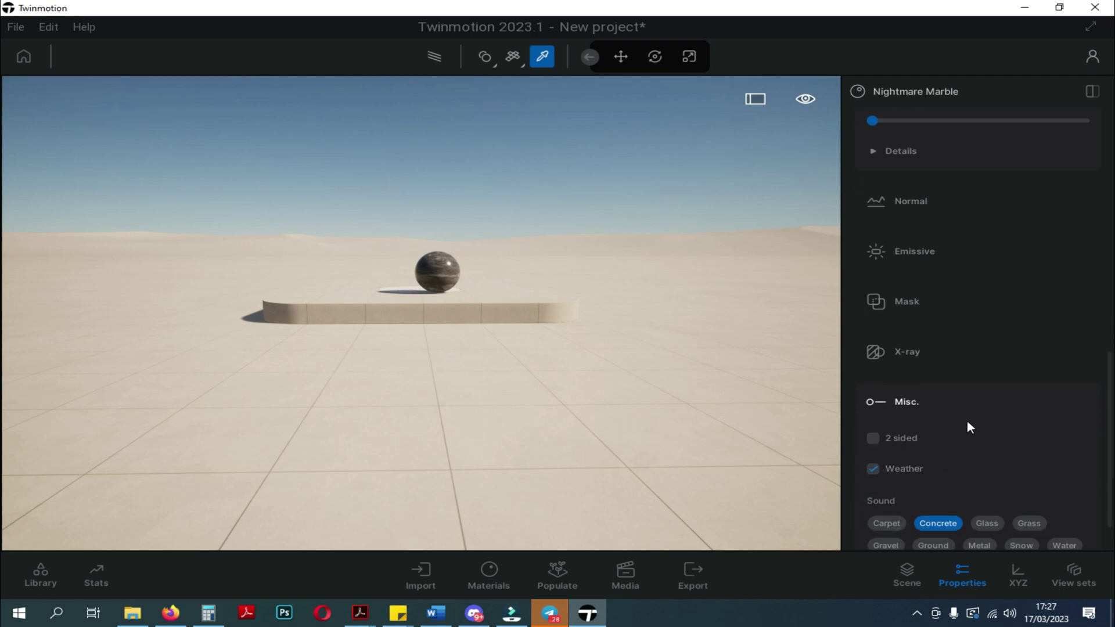
scroll(967, 420, "down", 1)
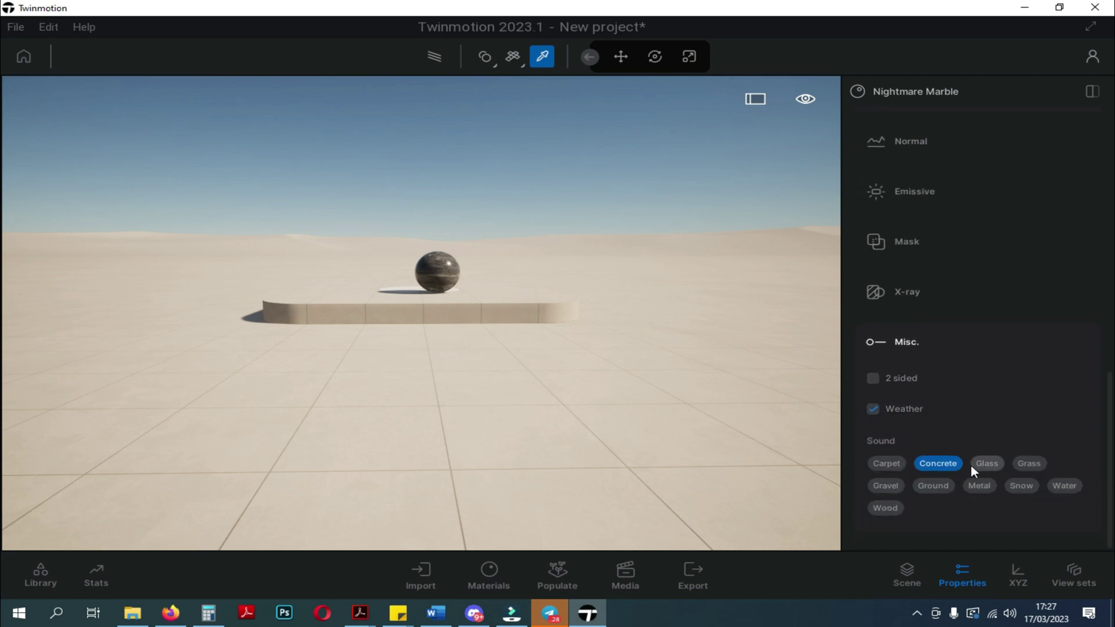
left_click(873, 378)
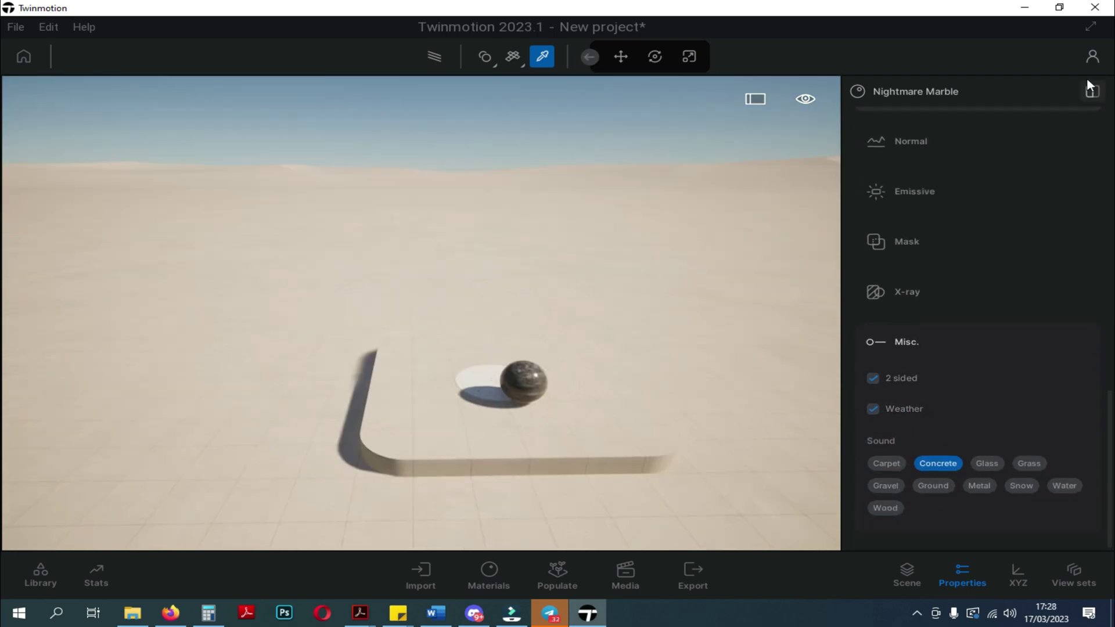
left_click(960, 578)
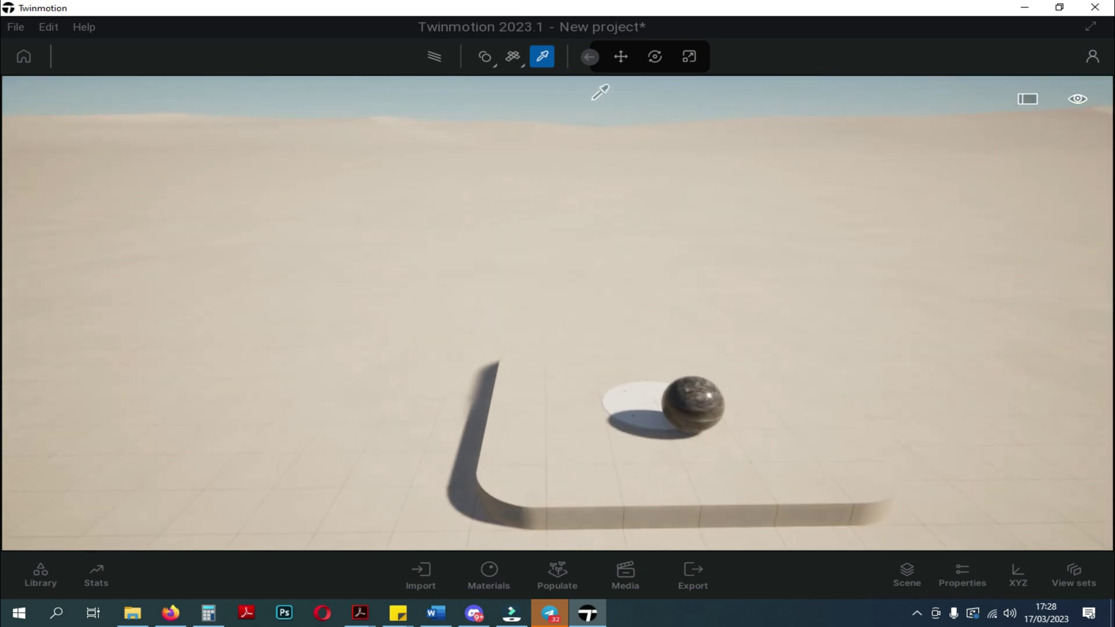
Step: Rotate the sphere about its vertical axis by roughly -150 degrees
left_click(589, 57)
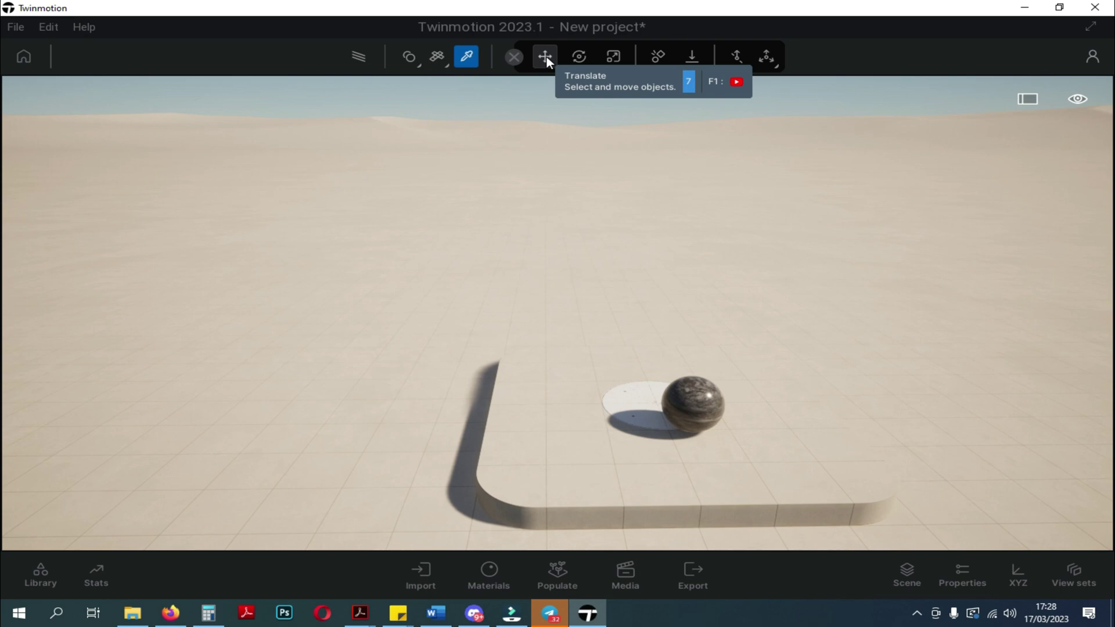
left_click(546, 57)
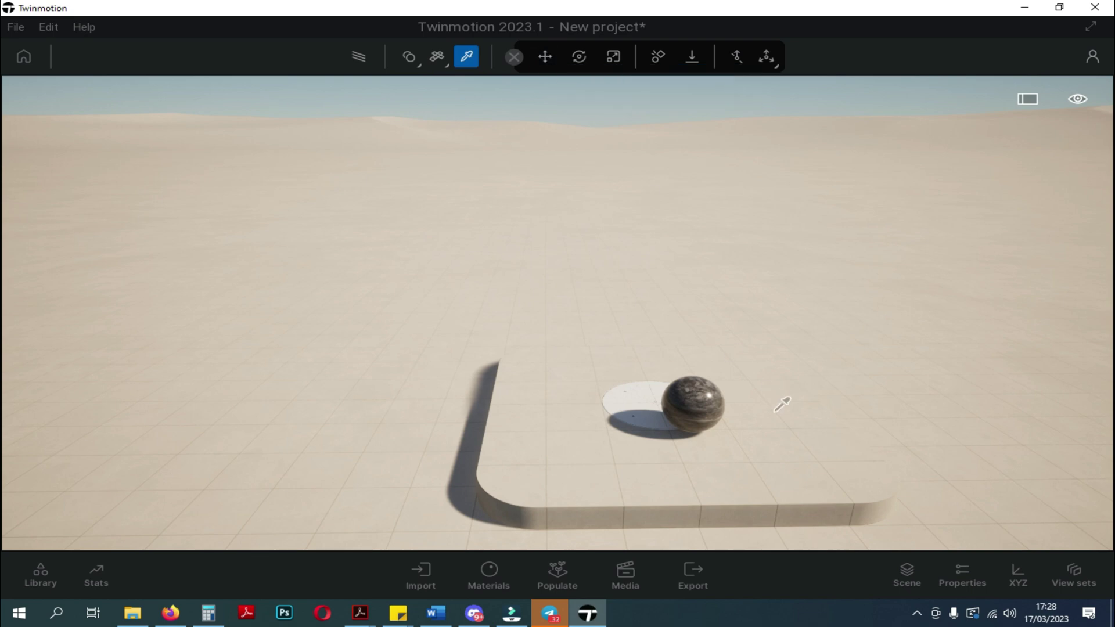
left_click(699, 410)
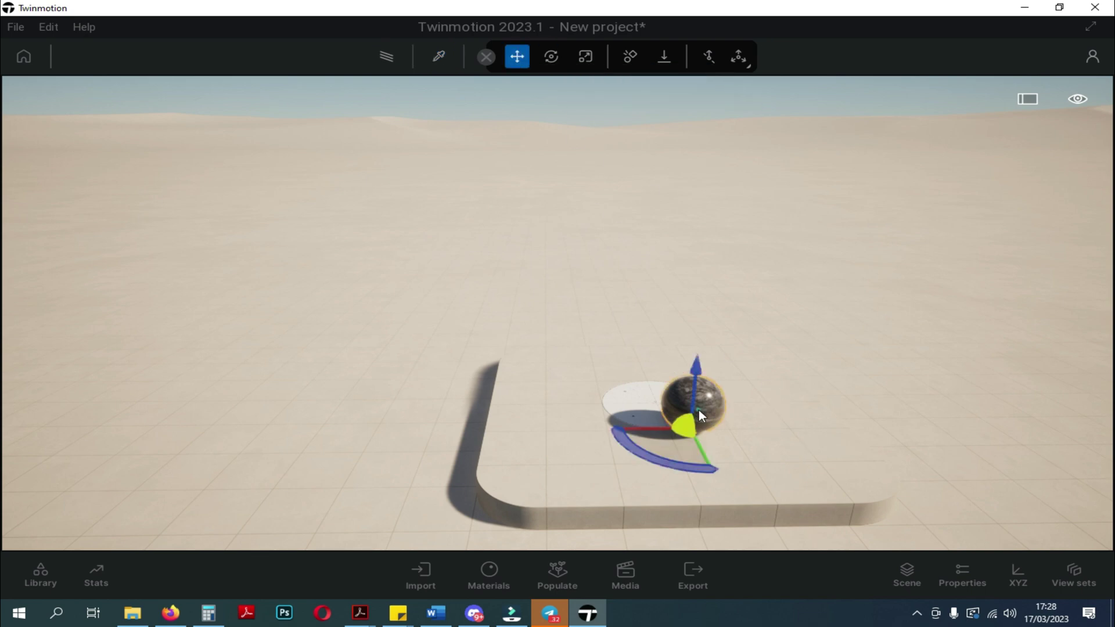
left_click(658, 453)
left_click_drag(658, 454, 691, 444)
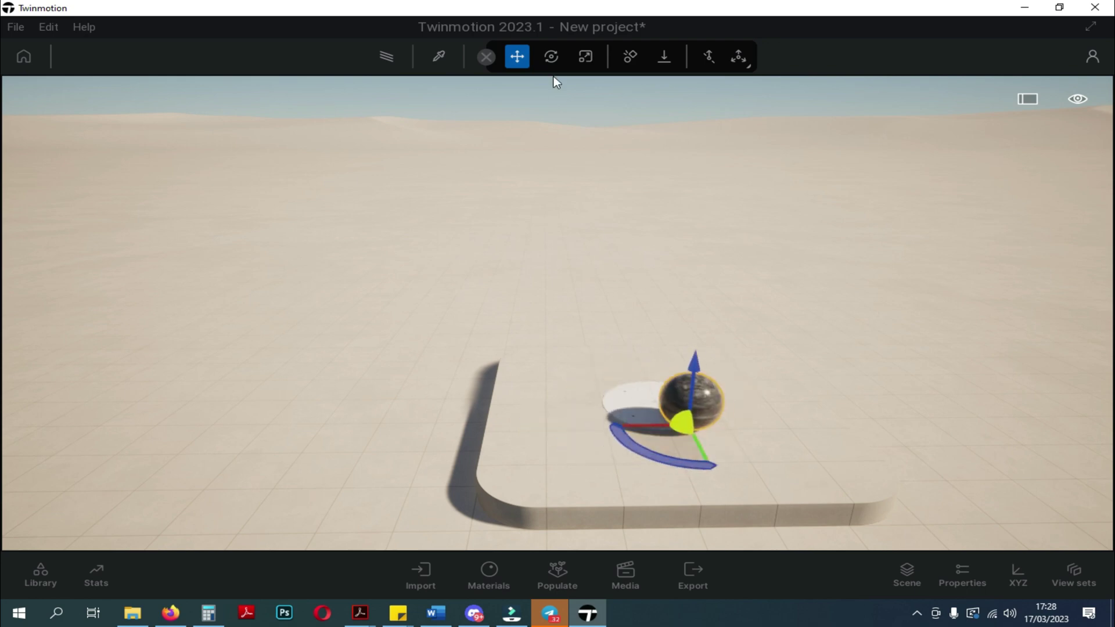
left_click(551, 57)
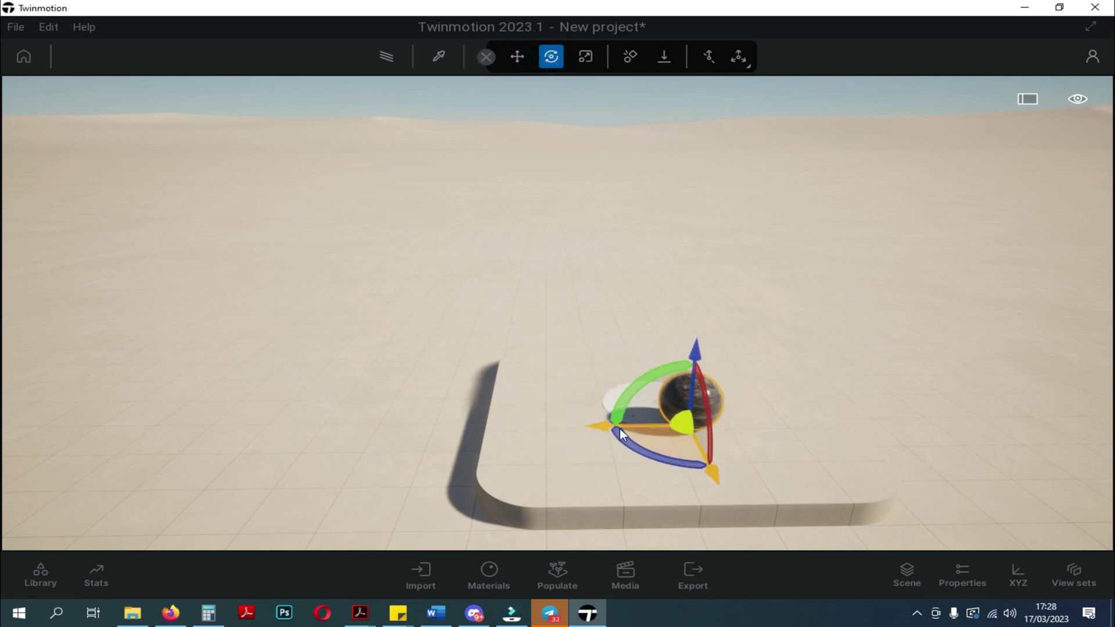
left_click_drag(615, 441, 651, 479)
Step: Rotate the platform, scale it up slightly, then deselect it
left_click(566, 455)
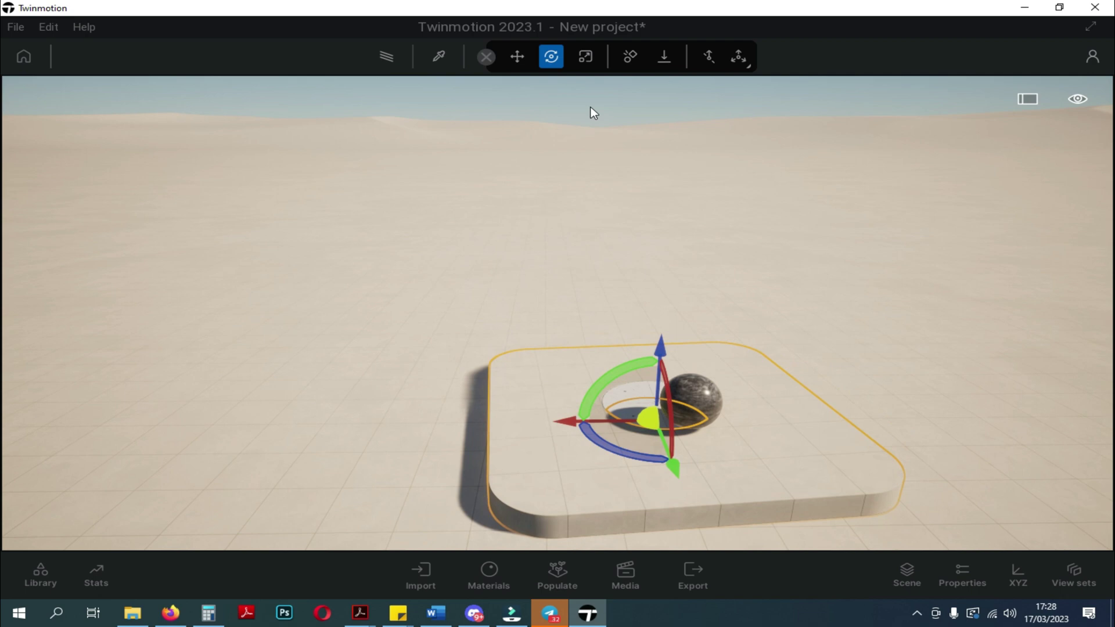
left_click(585, 56)
left_click_drag(662, 413, 726, 403)
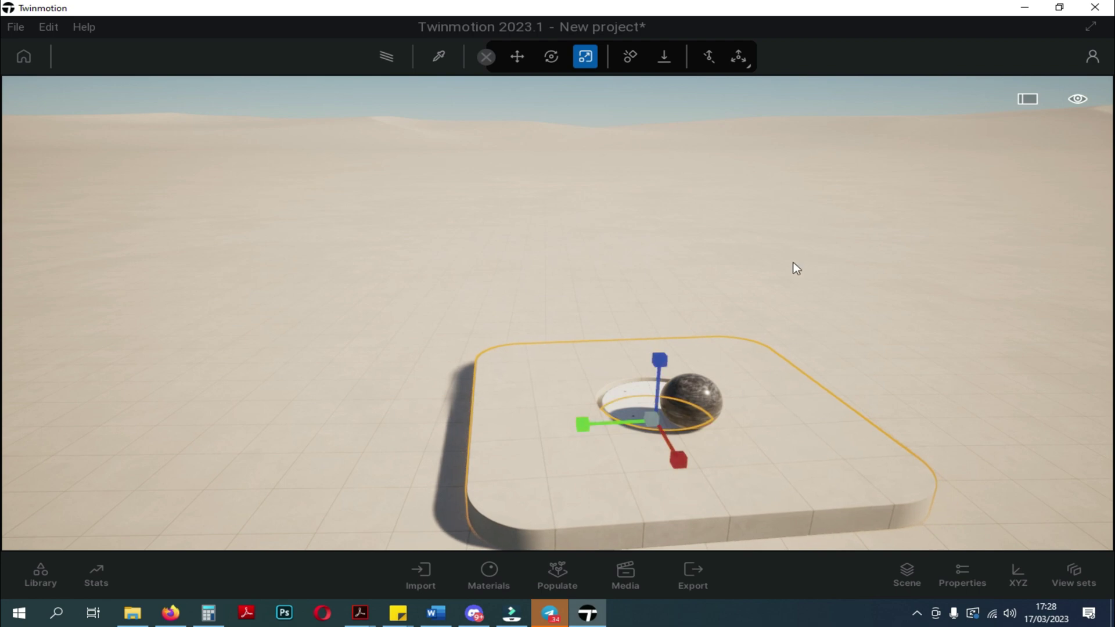
left_click(794, 269)
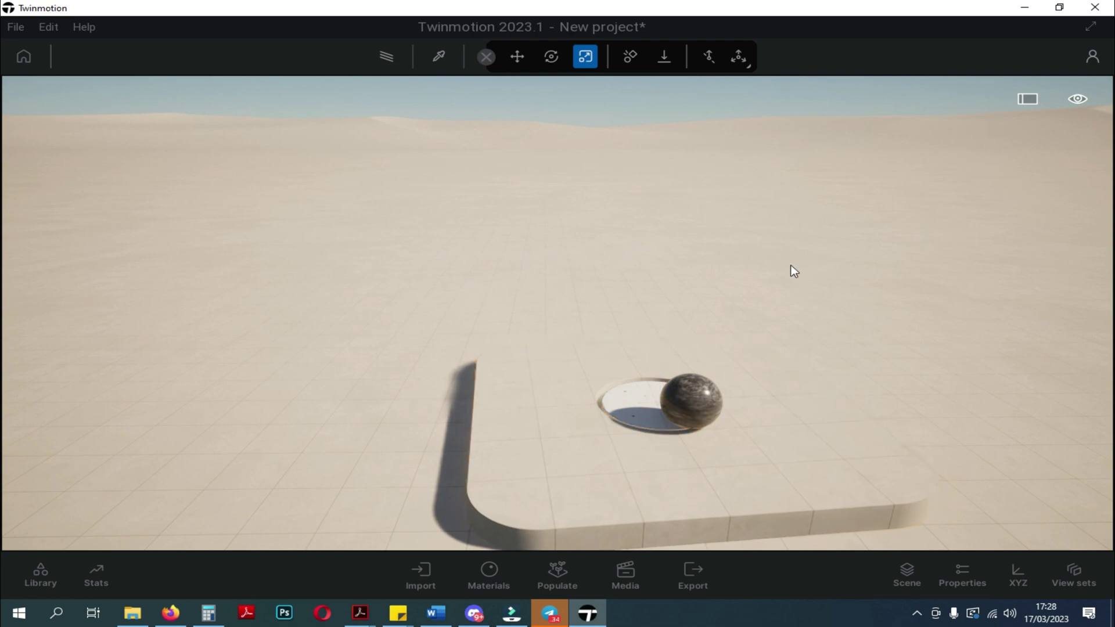
Step: Toggle surface dropping, offset the sphere's pivot with Pivot Edit, and return to Move
left_click(628, 57)
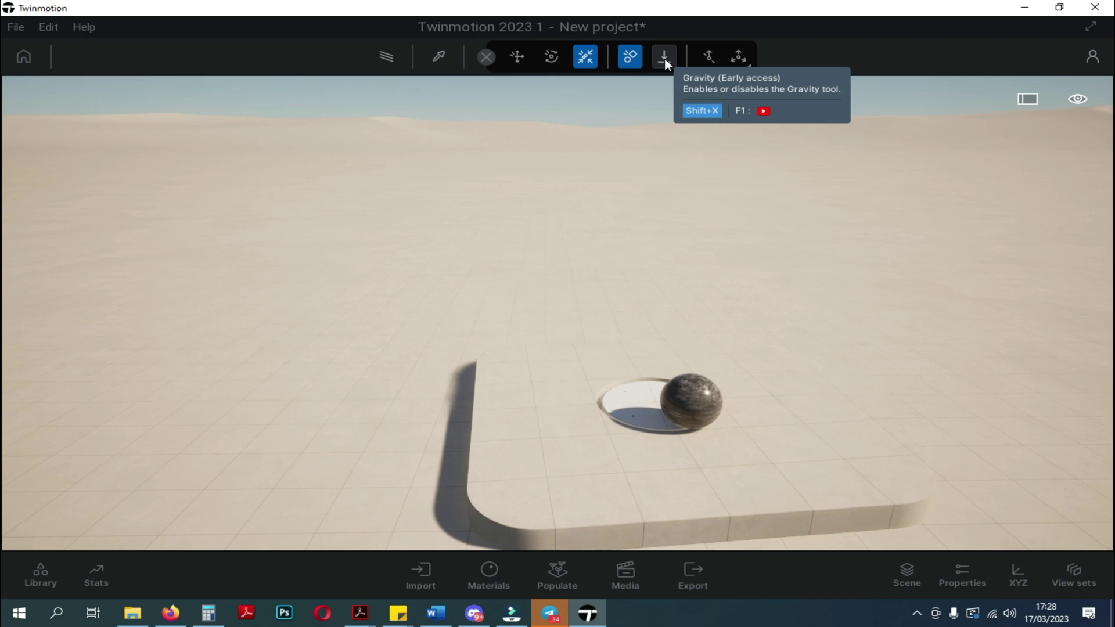
left_click(733, 58)
left_click(698, 402)
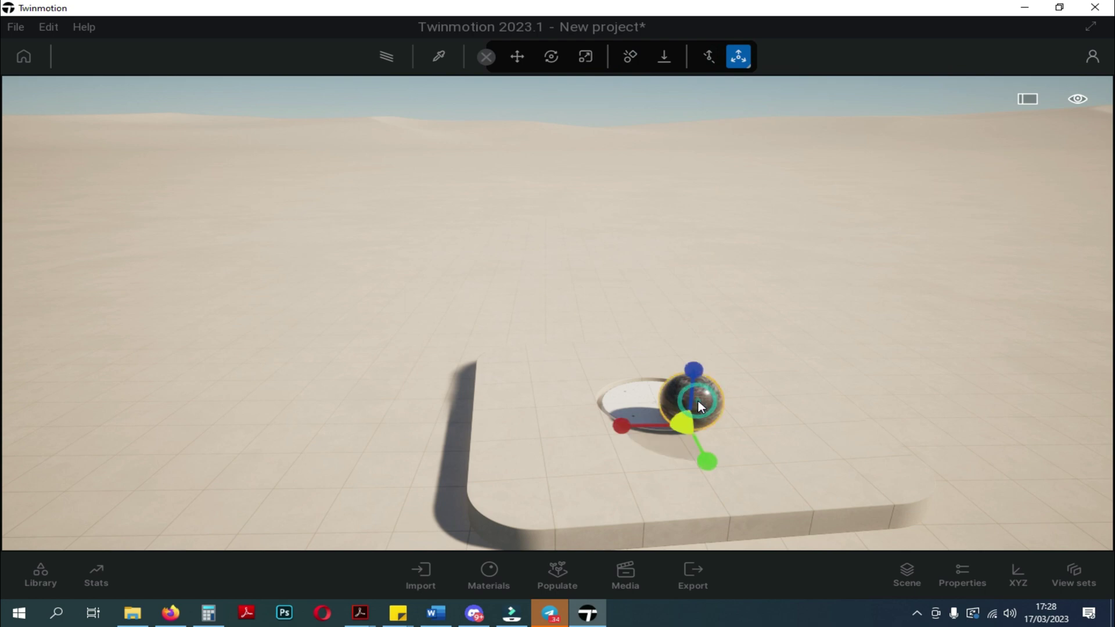
left_click_drag(681, 429, 700, 473)
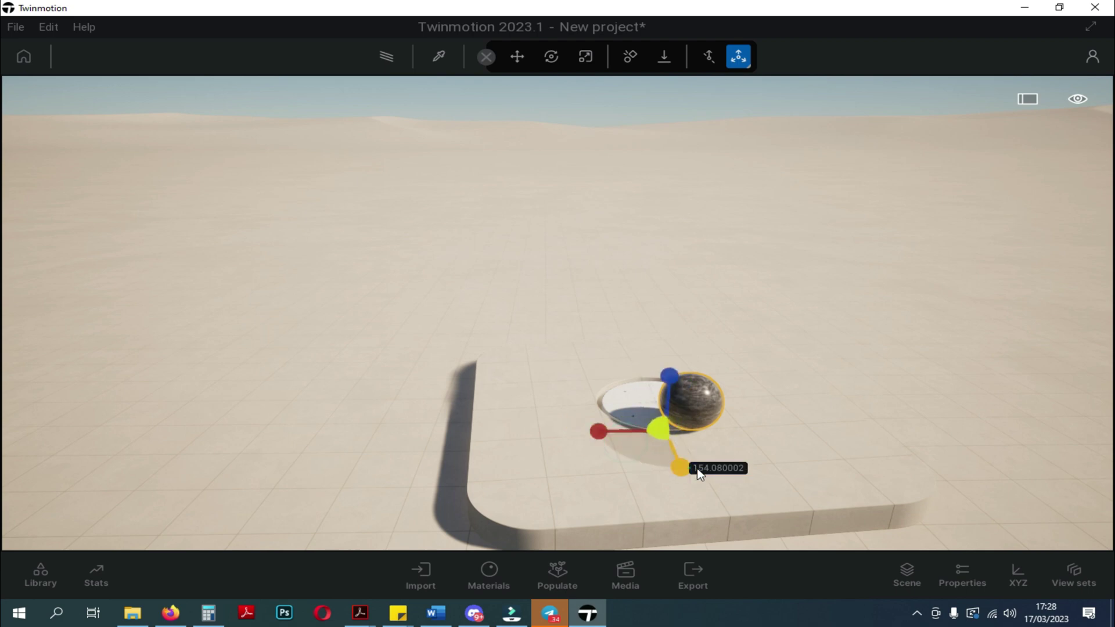
key("Escape")
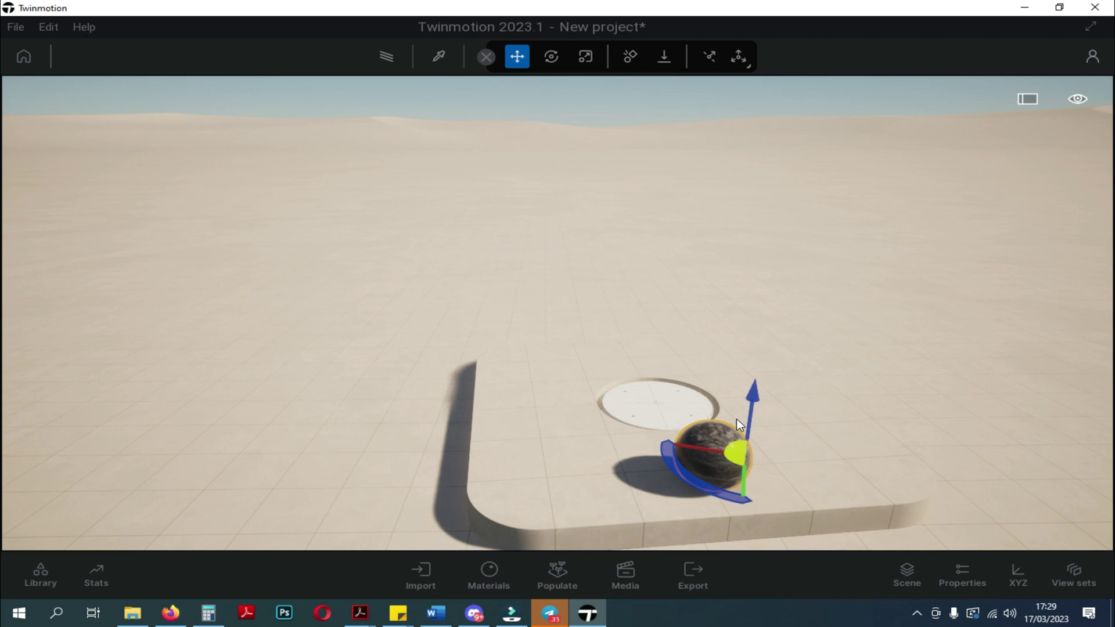
scroll(551, 301, "down", 2)
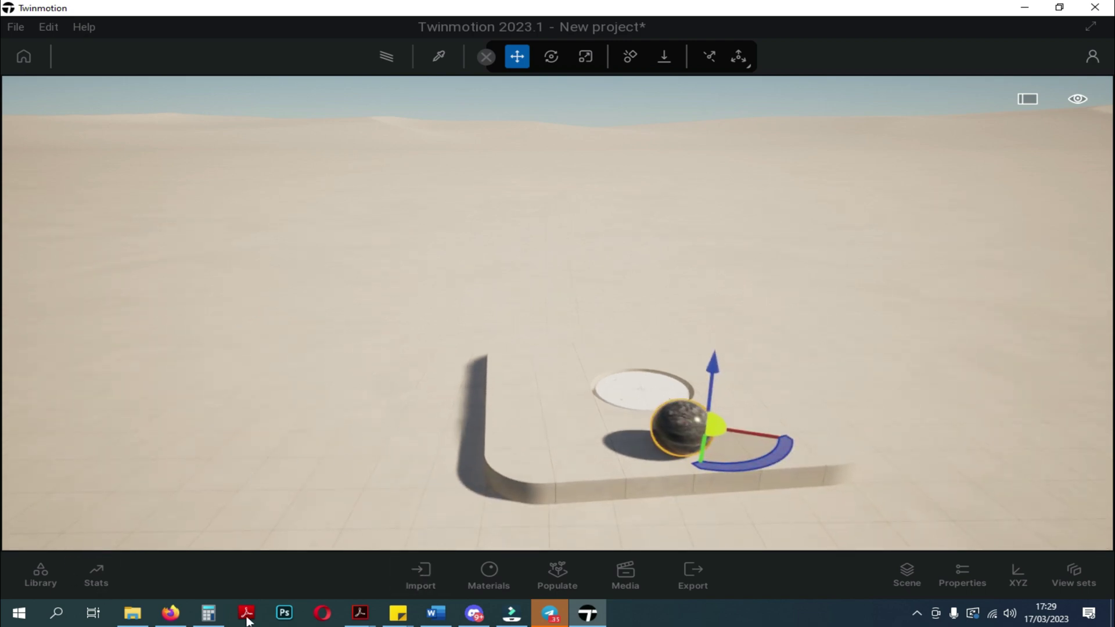
Step: Start a new import and browse the Direct Link, Landscape and Point Cloud options
left_click(425, 579)
left_click(44, 441)
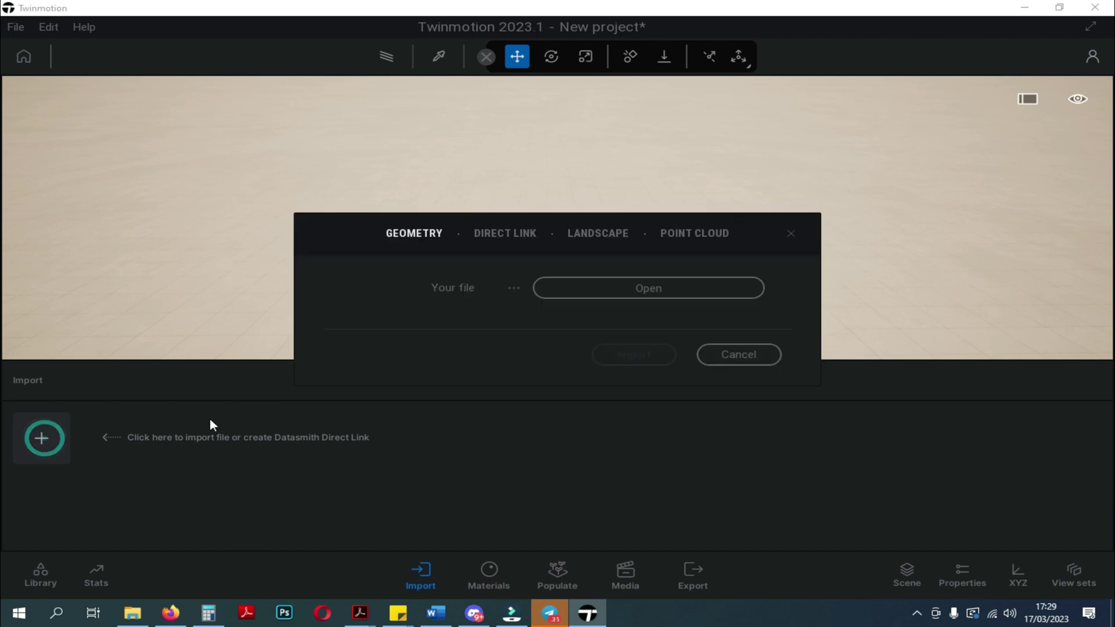
left_click(525, 233)
left_click(610, 233)
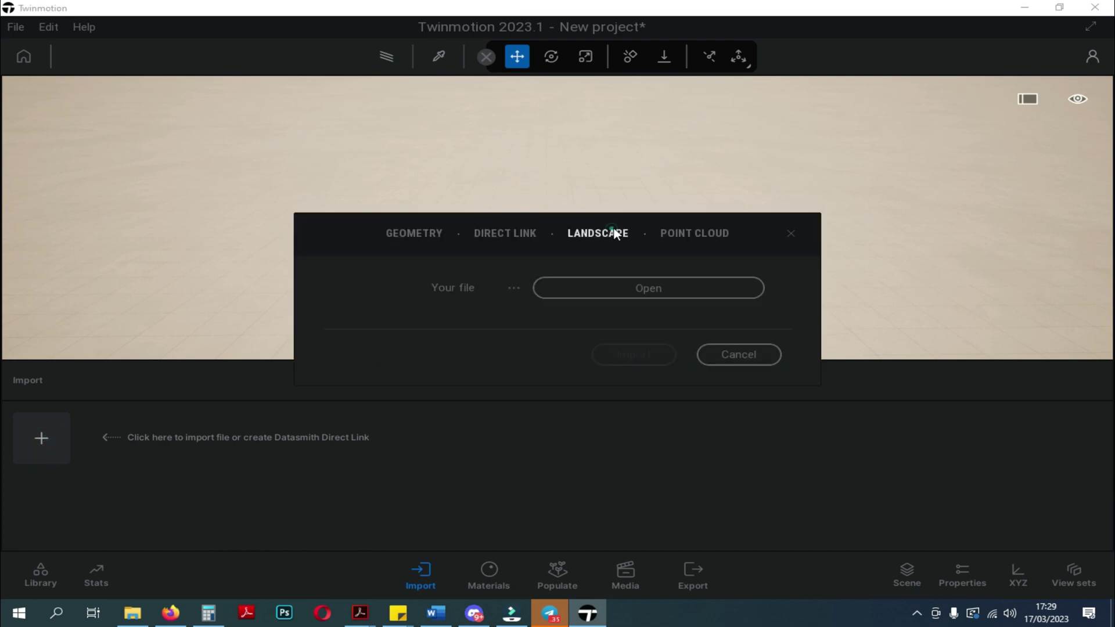
left_click(683, 235)
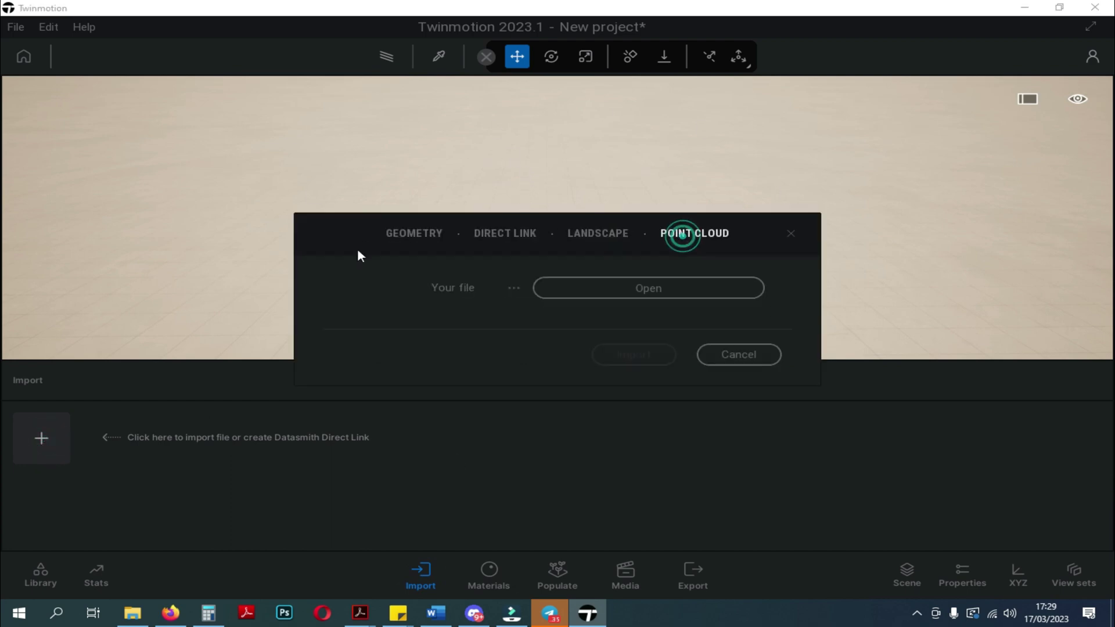
Step: Cancel the import, then show the scene Materials list and the Populate tools
left_click(790, 233)
left_click(491, 575)
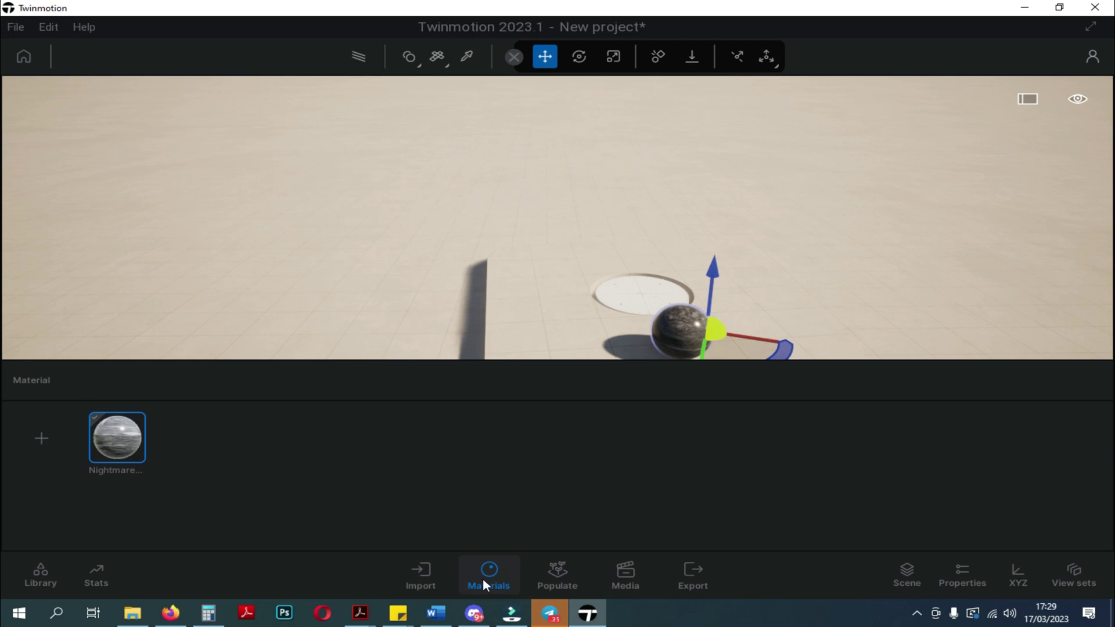
left_click(569, 575)
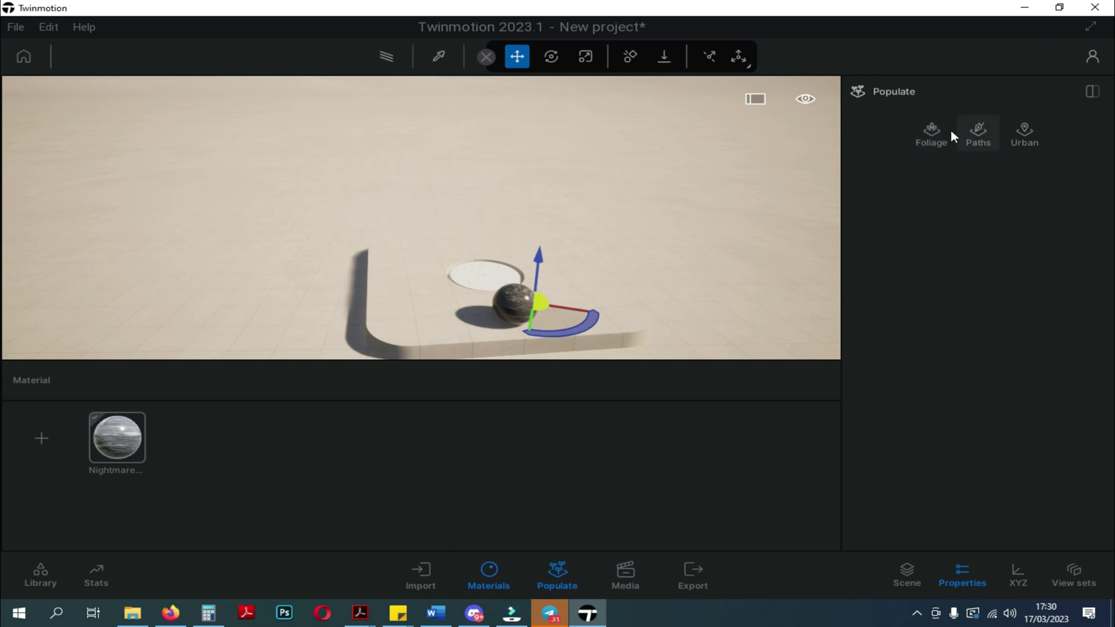
Step: Paint Indian Sandalwood and Banyan trees across the ground, then undo the painting
left_click(936, 143)
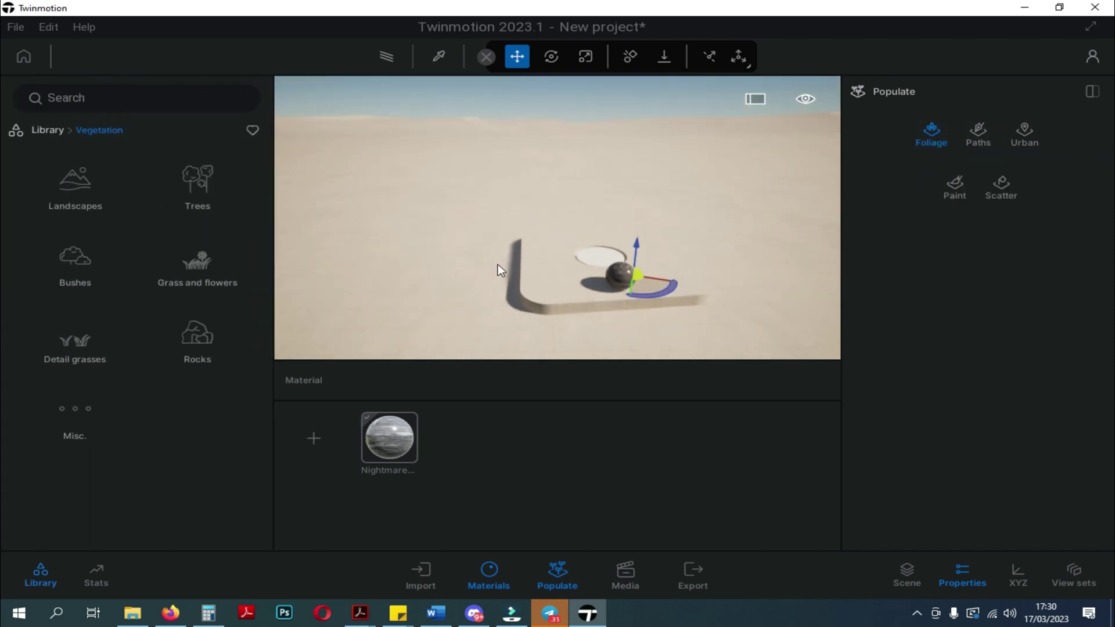
left_click(194, 185)
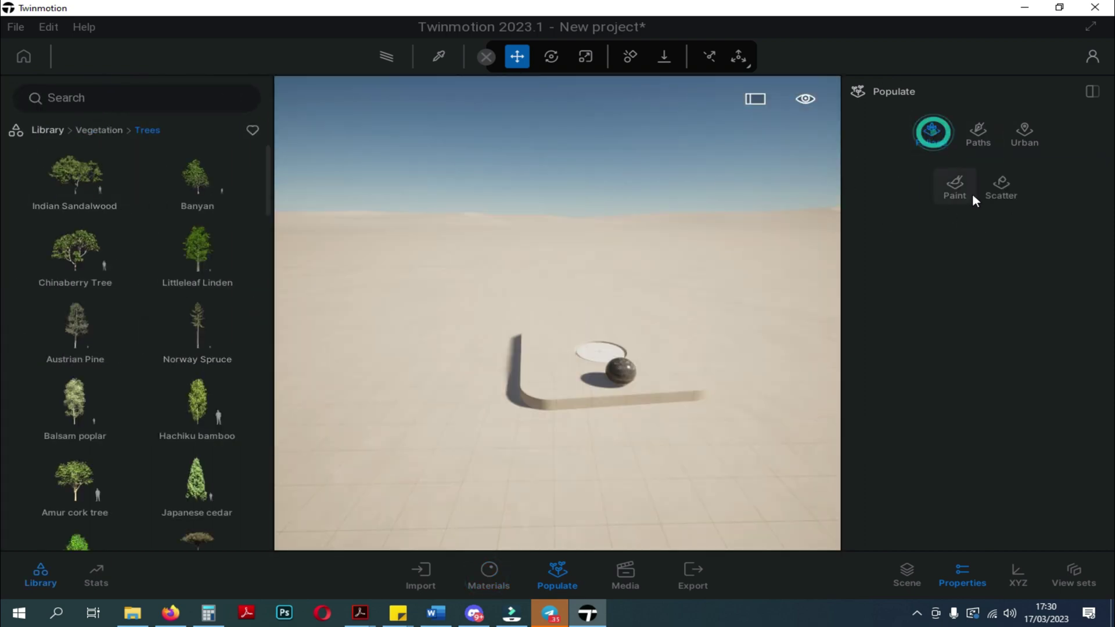
left_click(956, 190)
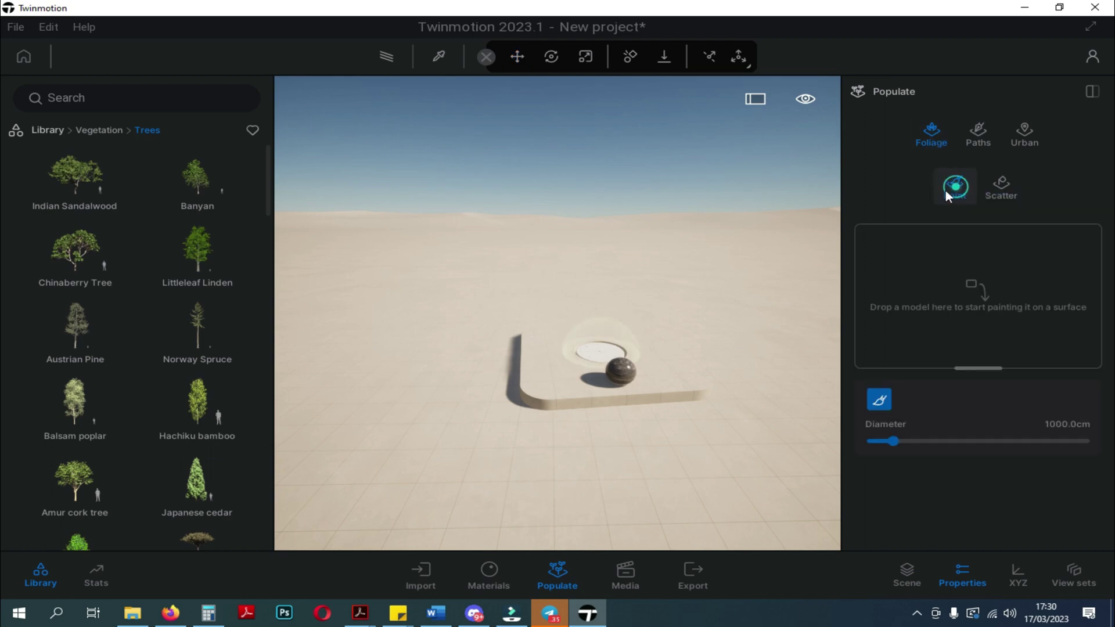
left_click_drag(89, 159, 987, 305)
mouse_move(185, 180)
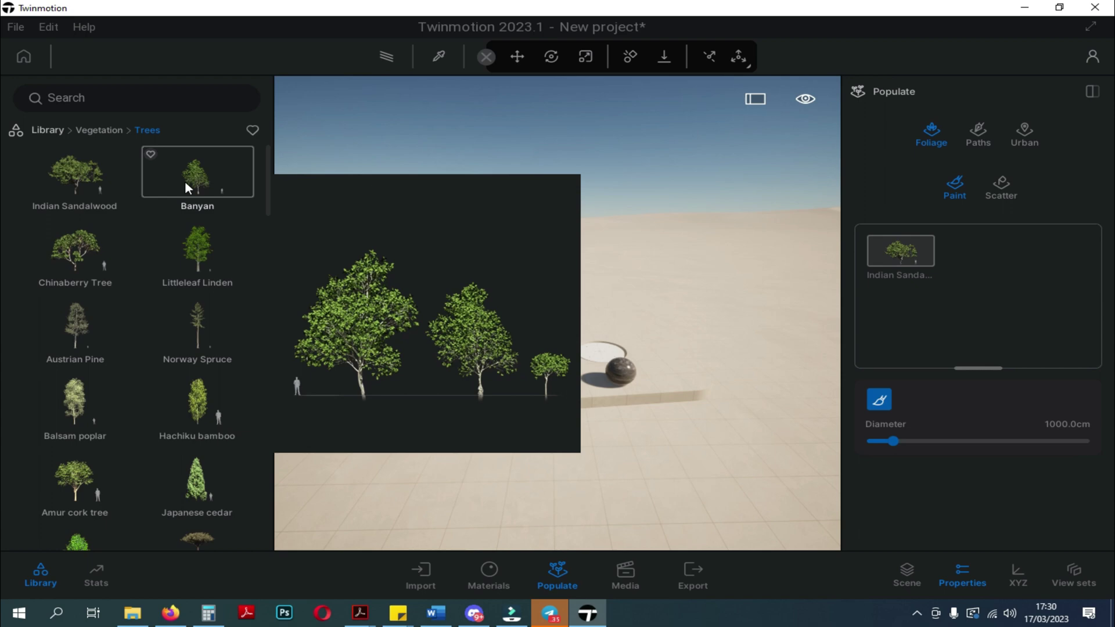
left_click_drag(185, 181, 955, 274)
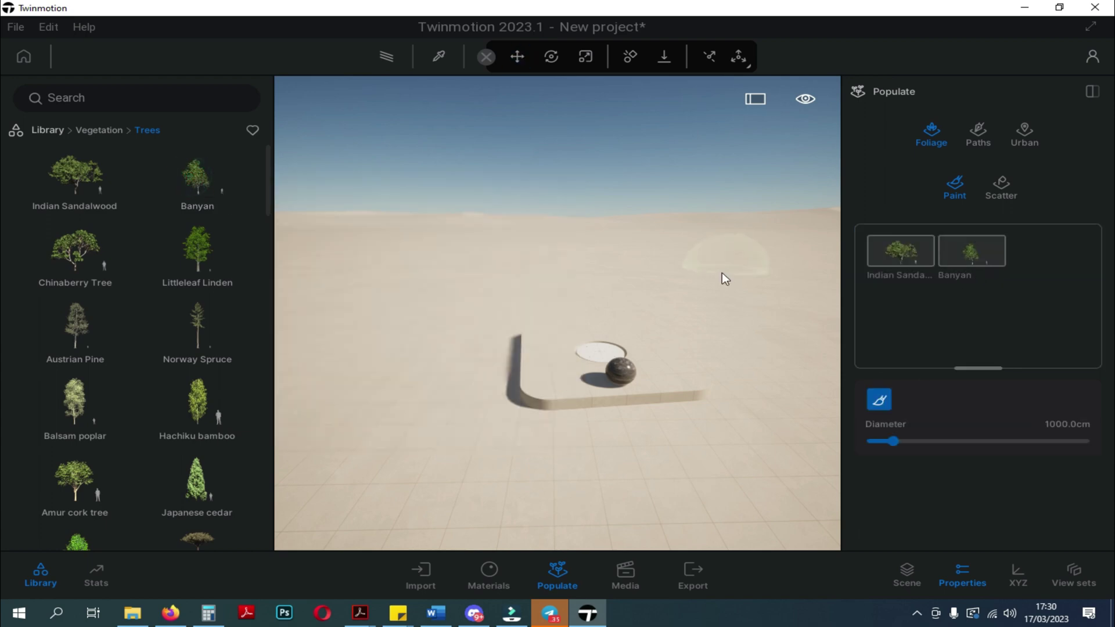
mouse_move(722, 273)
left_mouse_down()
mouse_move(715, 348)
mouse_move(768, 370)
mouse_move(764, 275)
mouse_move(574, 261)
mouse_move(447, 312)
mouse_move(422, 352)
mouse_move(409, 247)
mouse_move(523, 228)
mouse_move(707, 252)
mouse_move(558, 234)
mouse_move(469, 252)
mouse_move(657, 269)
mouse_move(638, 259)
mouse_move(699, 279)
left_mouse_up()
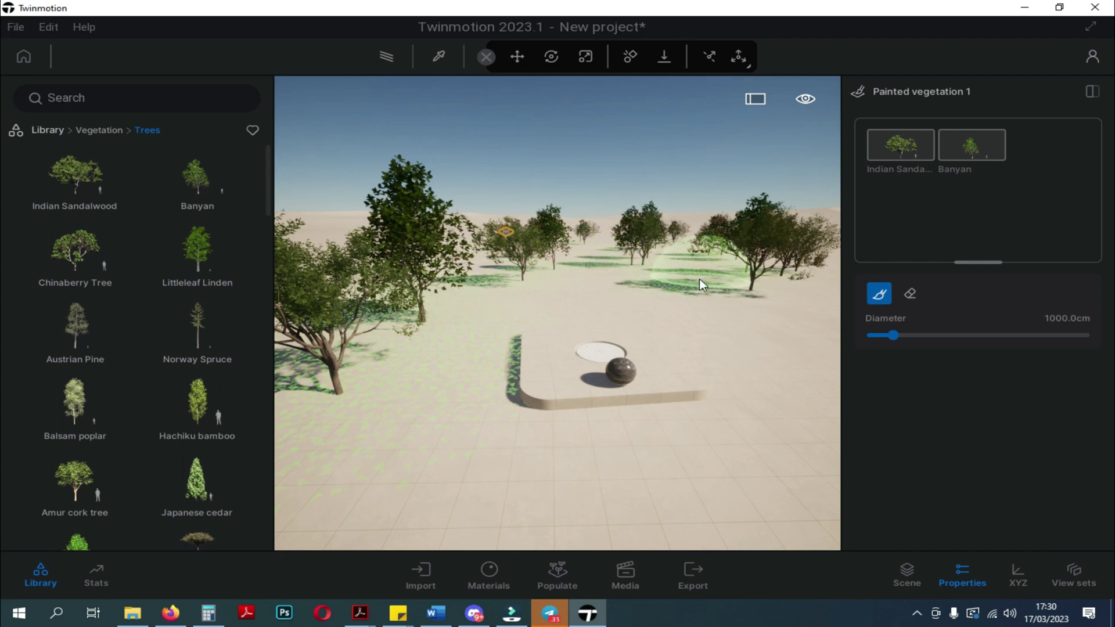
key("ctrl+z")
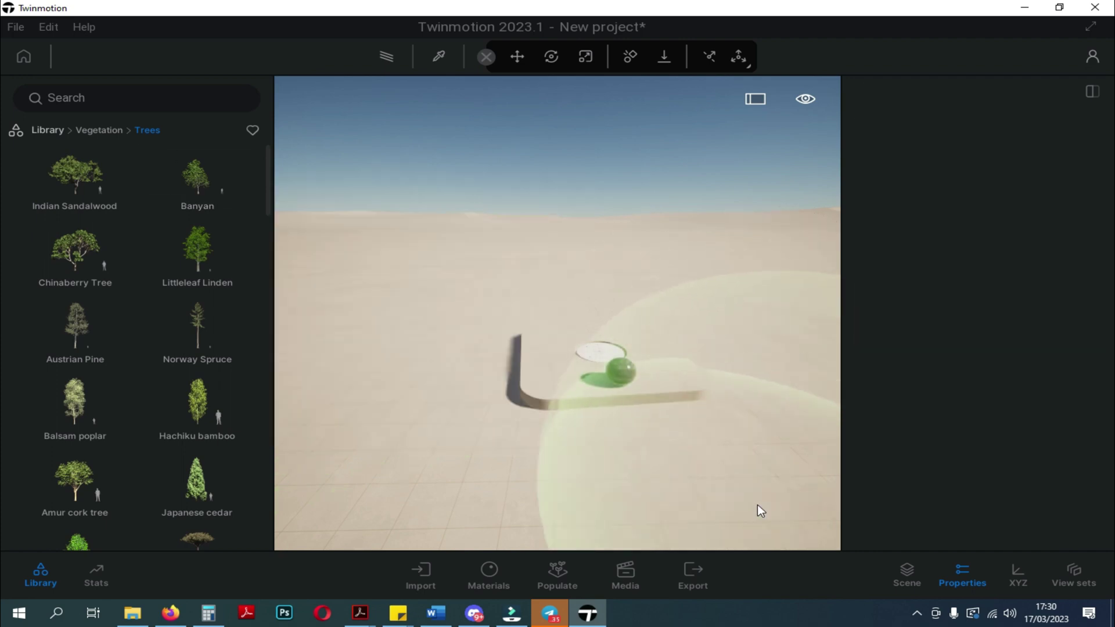
Step: Reopen Populate and choose a Character path from the Paths options
left_click(558, 574)
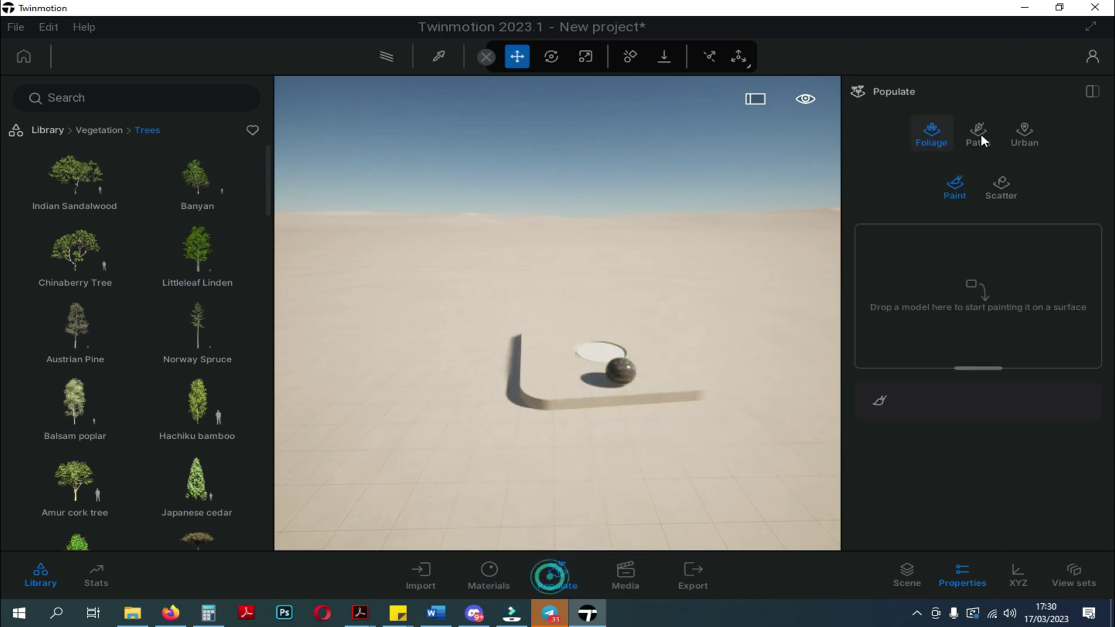
left_click(976, 138)
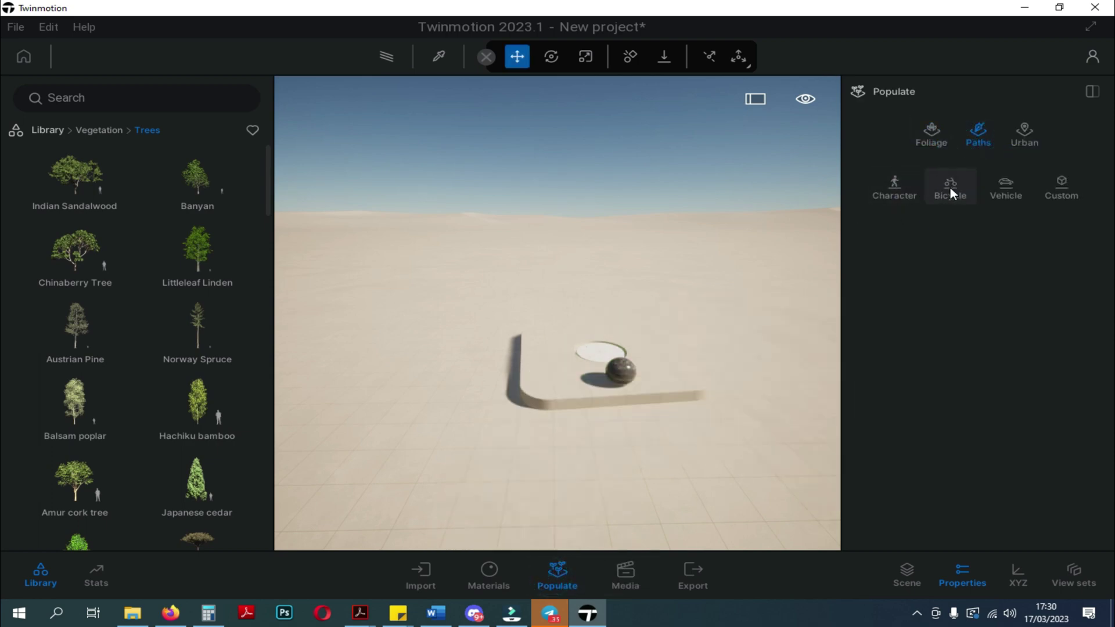
left_click(901, 197)
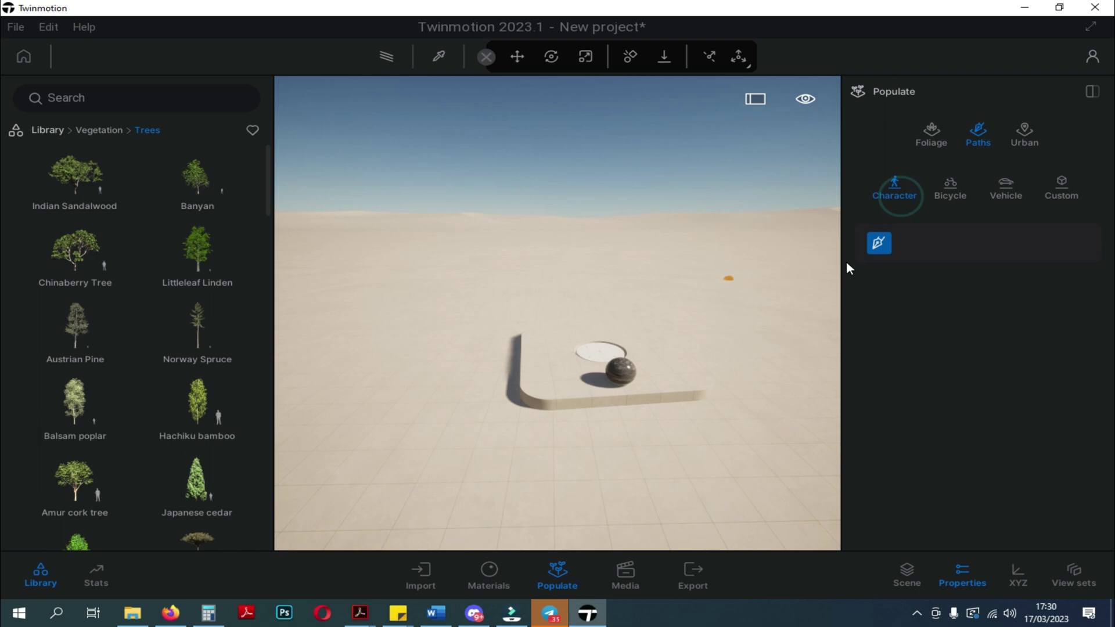
left_click(878, 243)
Step: Draw a curving six-point walking path beside the platform and widen it
left_click(459, 297)
left_click(771, 289)
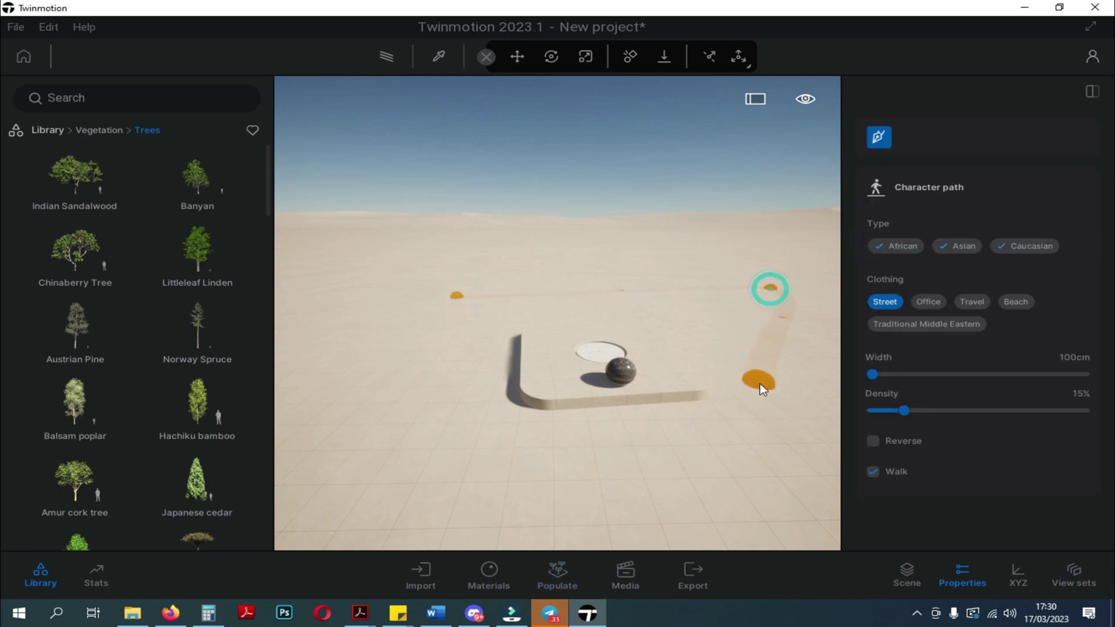
left_click(808, 361)
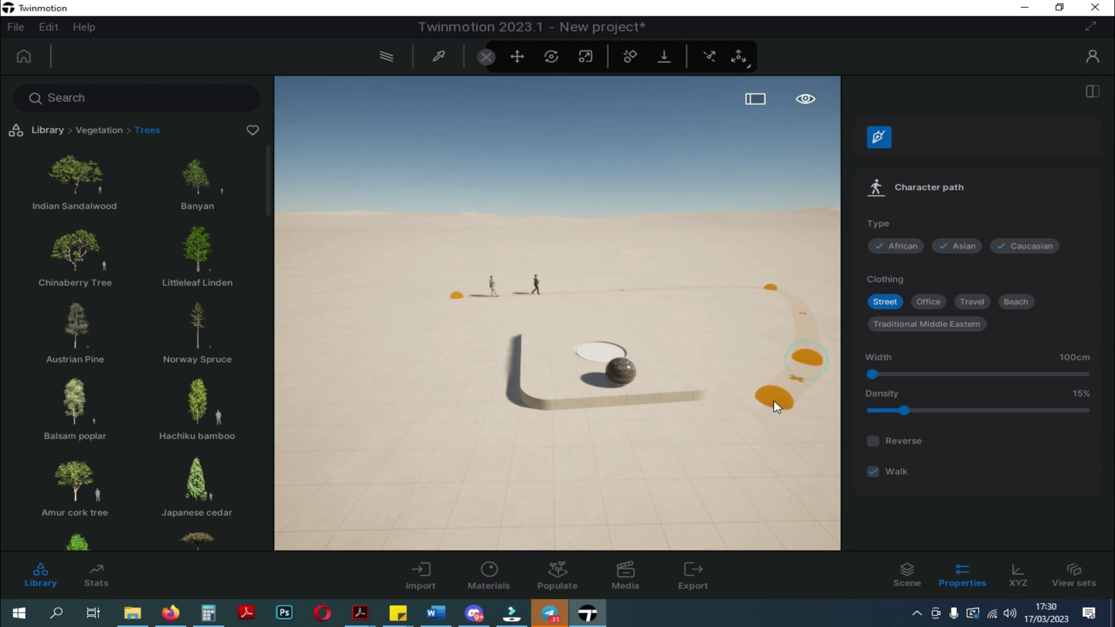
left_click(750, 426)
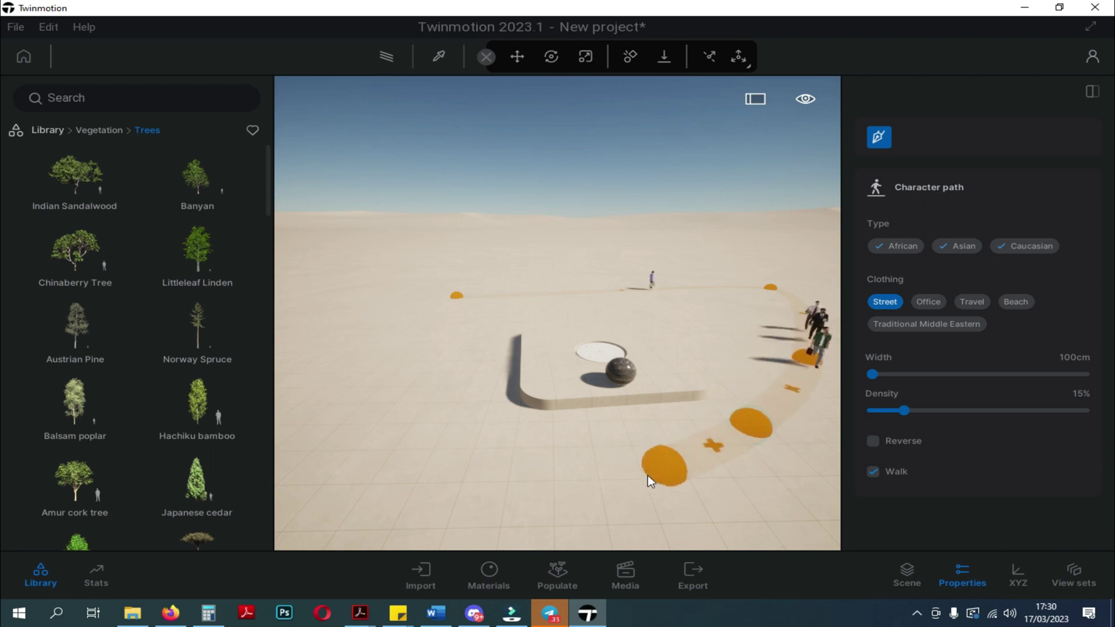
left_click(642, 467)
left_click(462, 485)
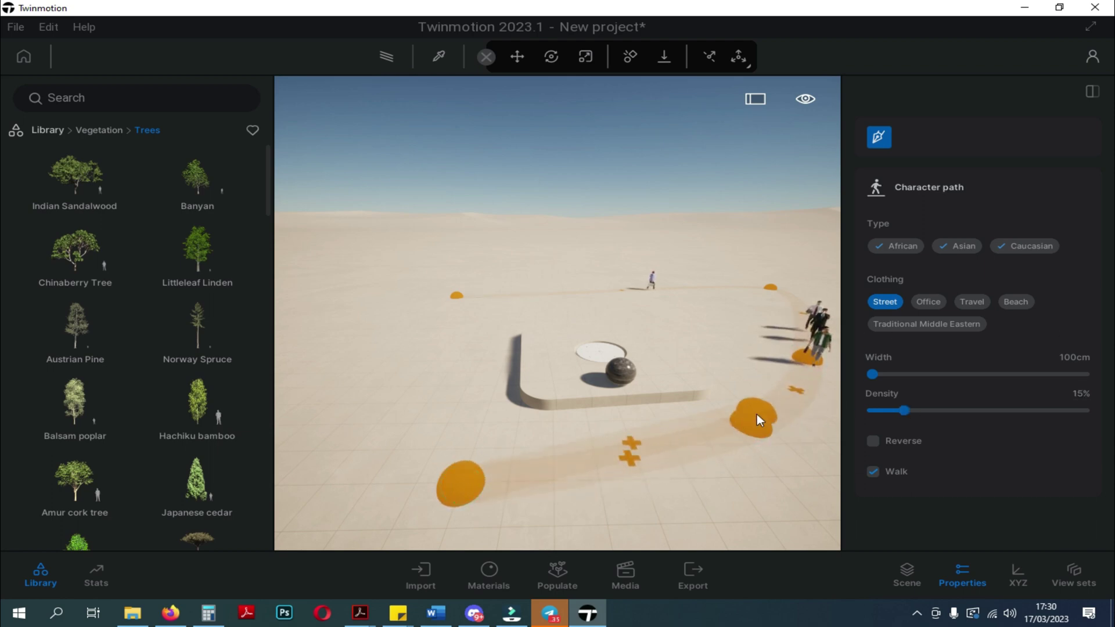
key("Escape")
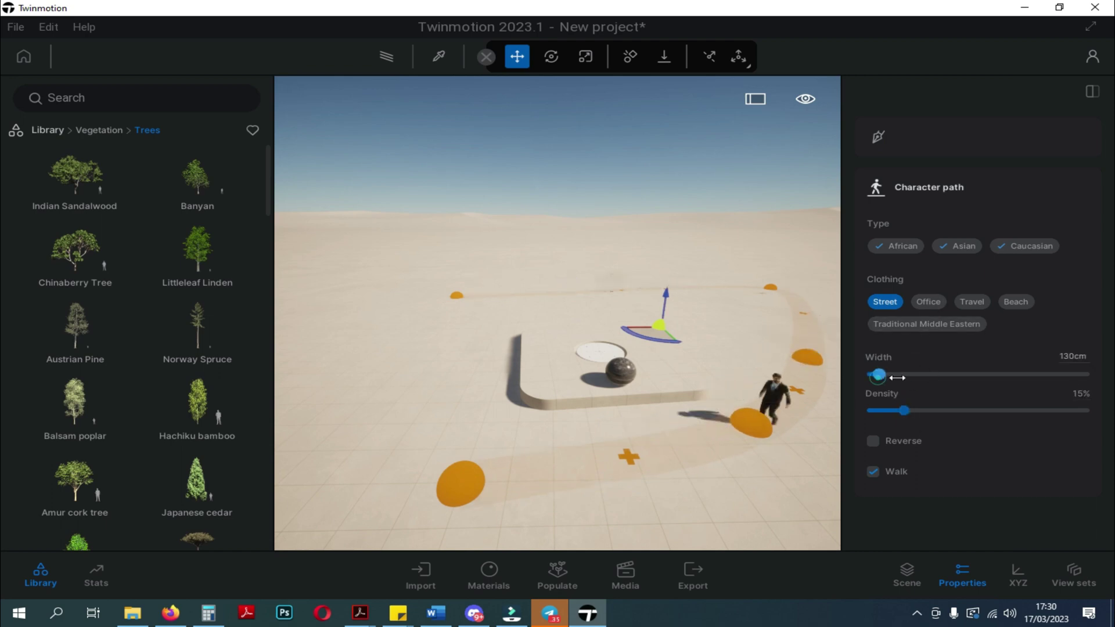
left_click_drag(873, 374, 920, 378)
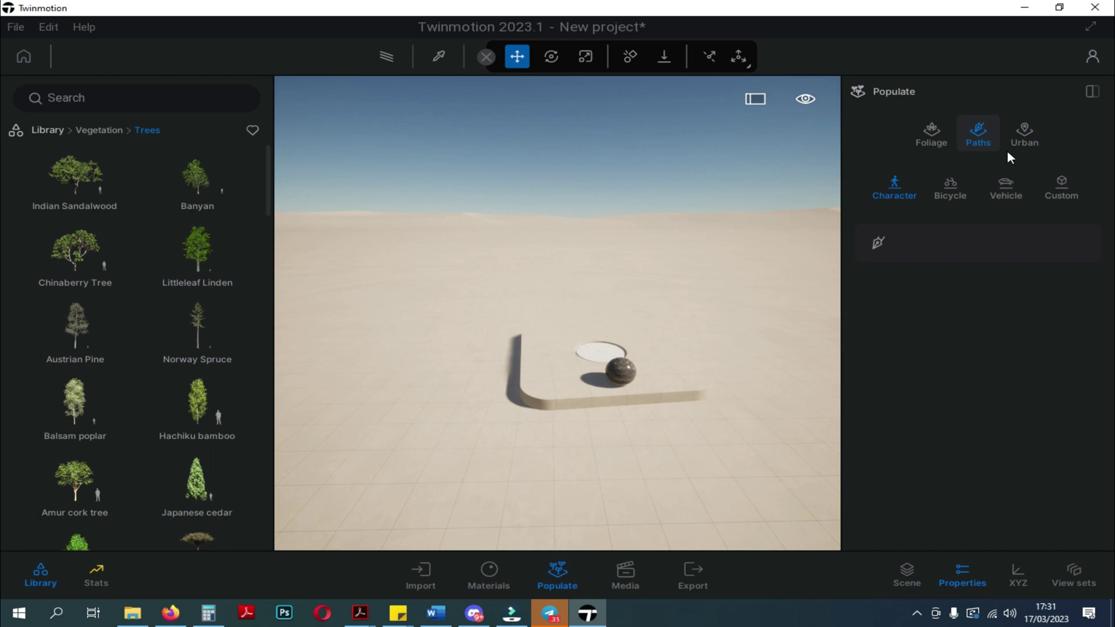
Step: Download the OpenStreetMap city area around Pharmacie Saint-Honoré via Urban populate
left_click(1021, 139)
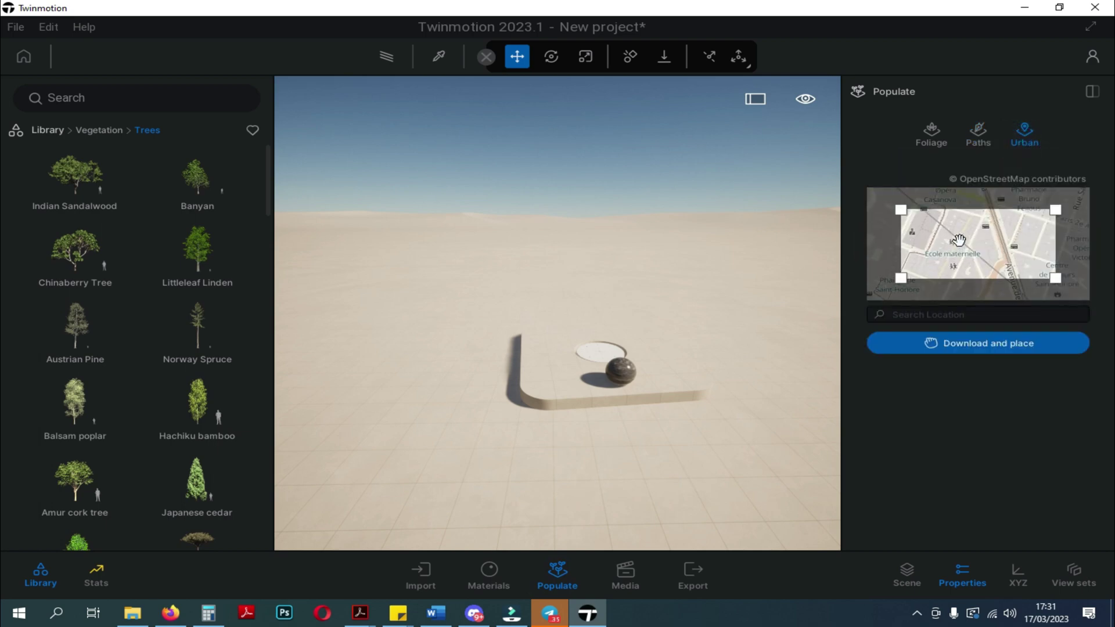
left_click_drag(959, 240, 1040, 228)
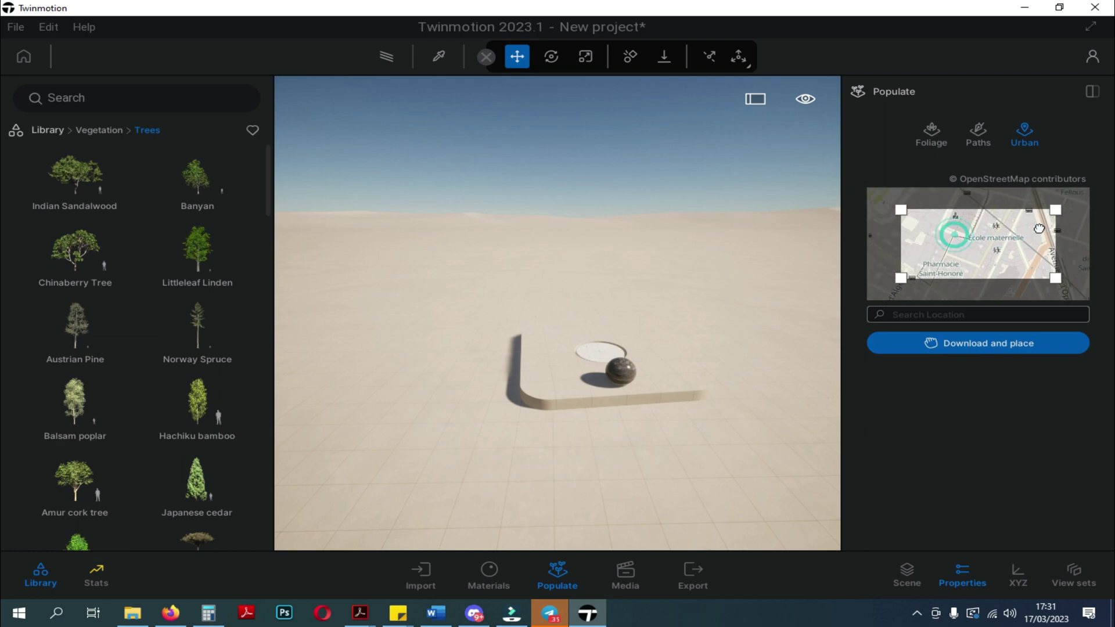
left_click_drag(958, 236, 993, 281)
left_click(997, 341)
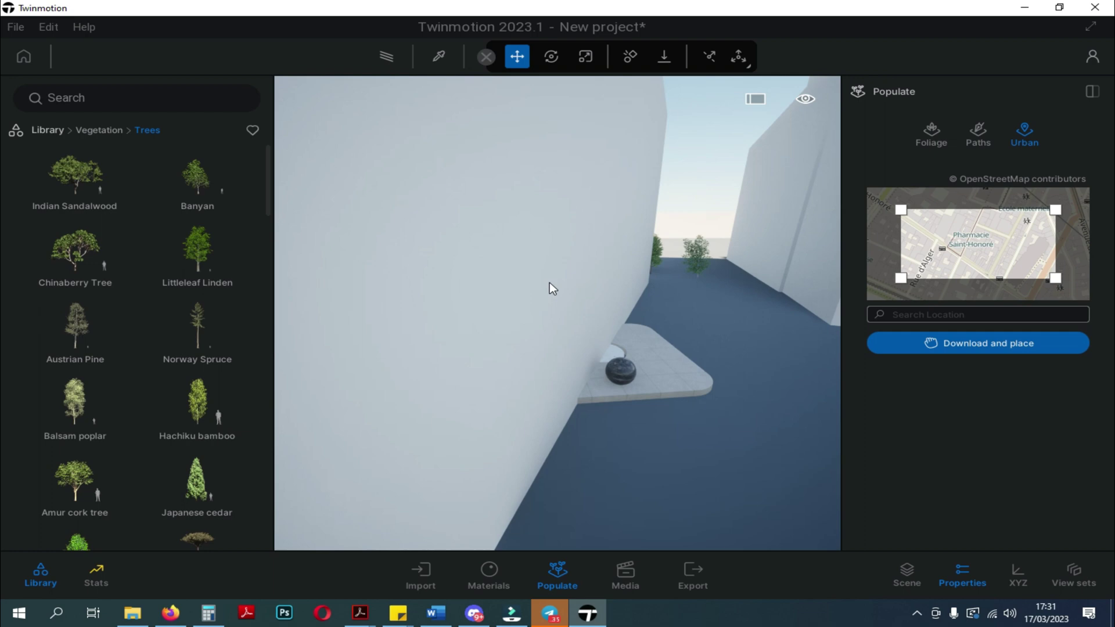
Step: Fly through the city blocks and orbit up to a high view along the street
scroll(643, 280, "up", 6)
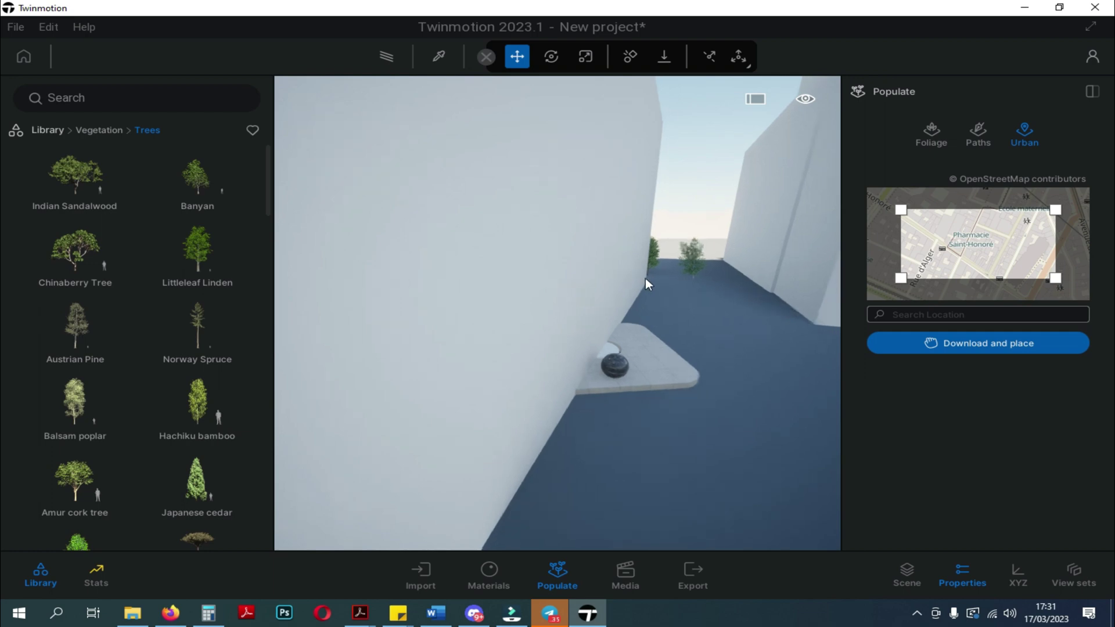
scroll(640, 282, "up", 5)
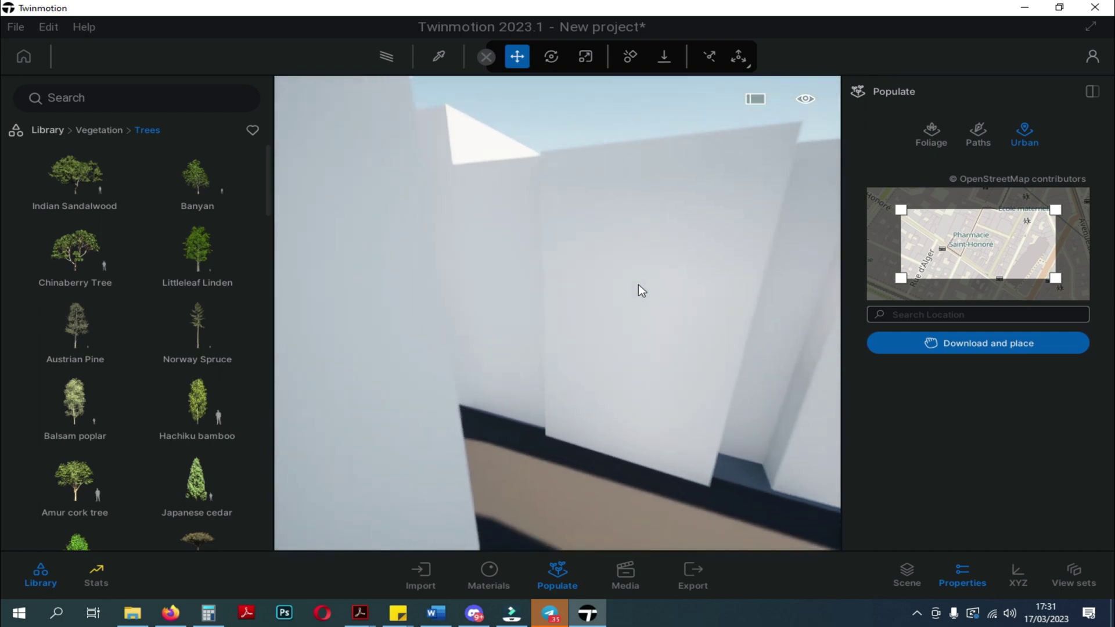
scroll(629, 288, "down", 8)
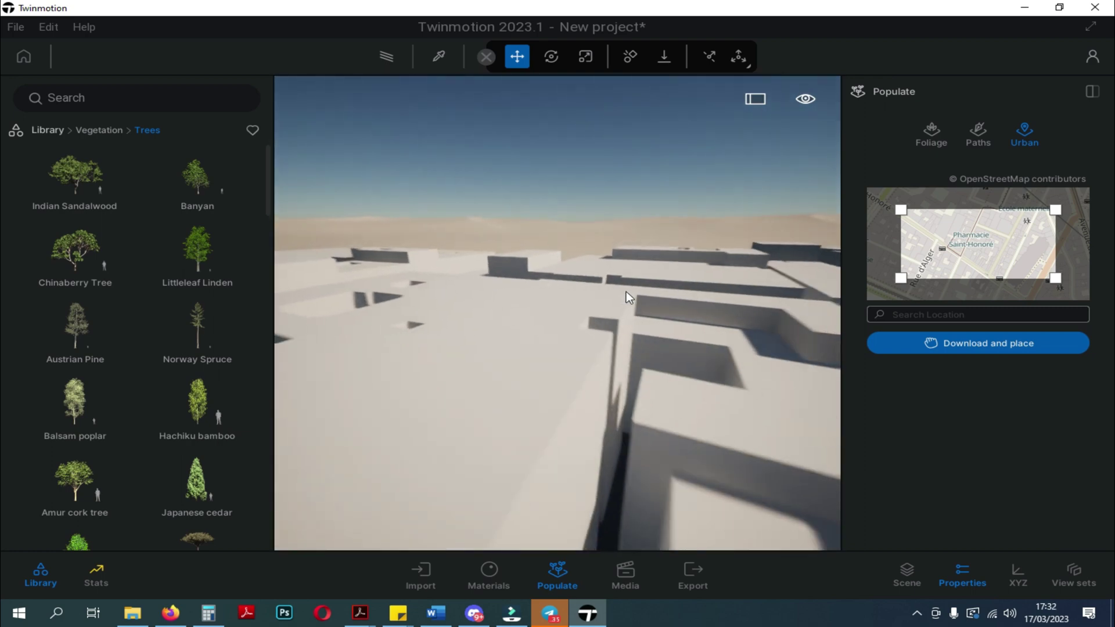
scroll(539, 276, "up", 8)
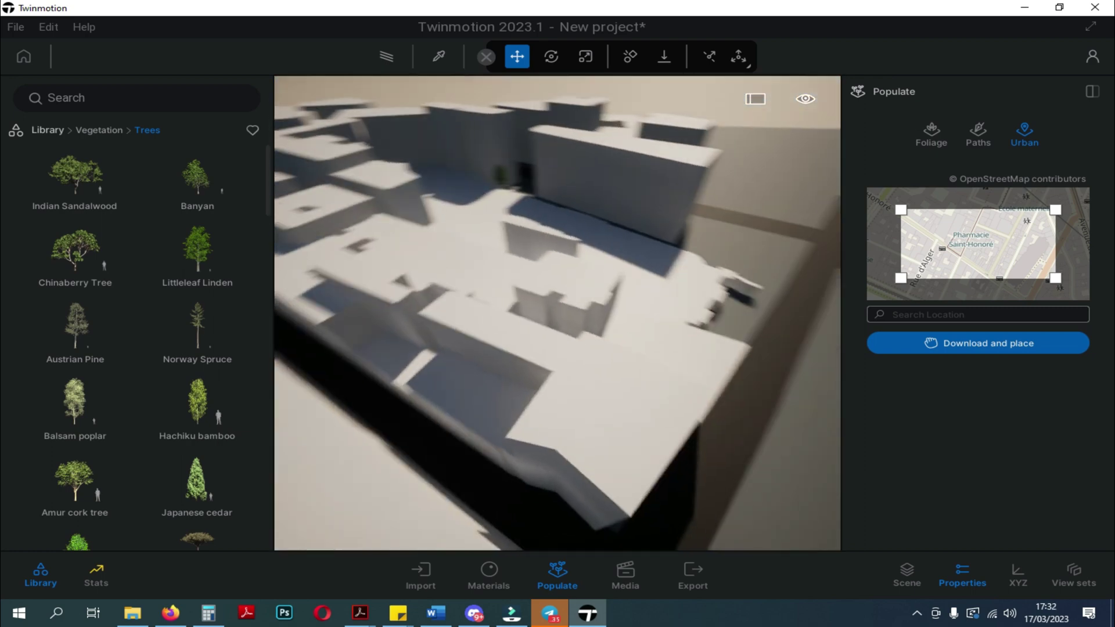
scroll(455, 246, "down", 5)
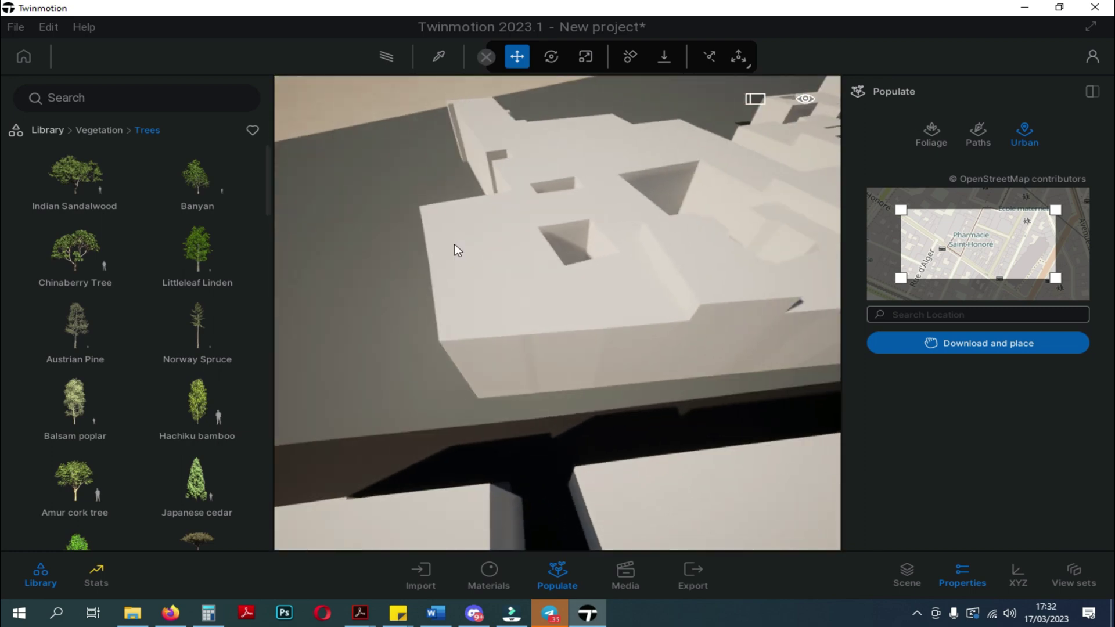
scroll(453, 248, "up", 5)
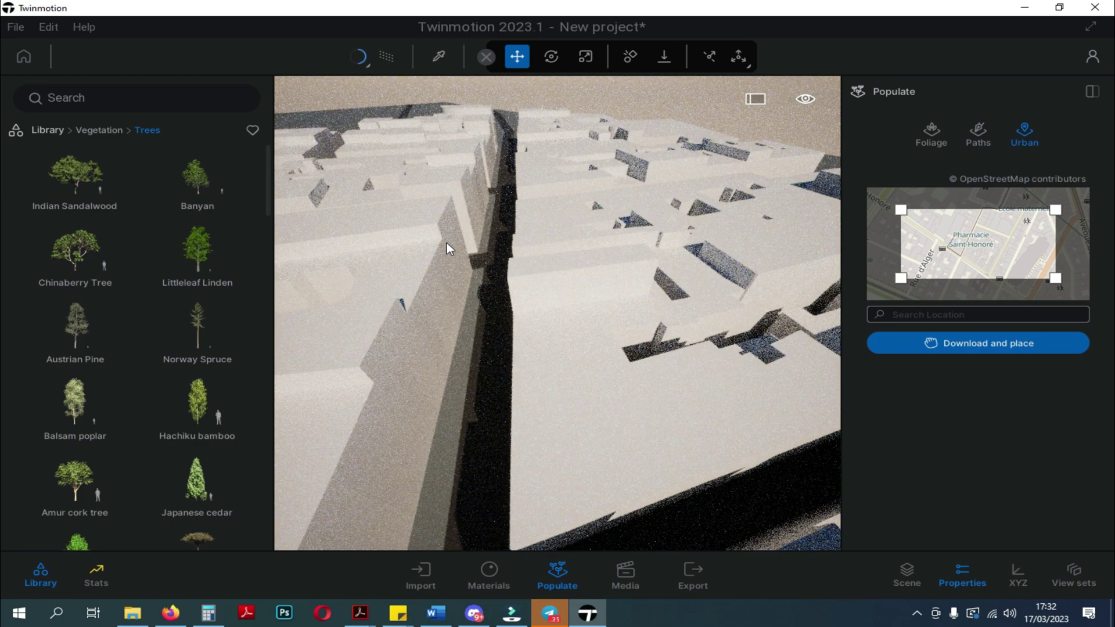
scroll(445, 251, "up", 5)
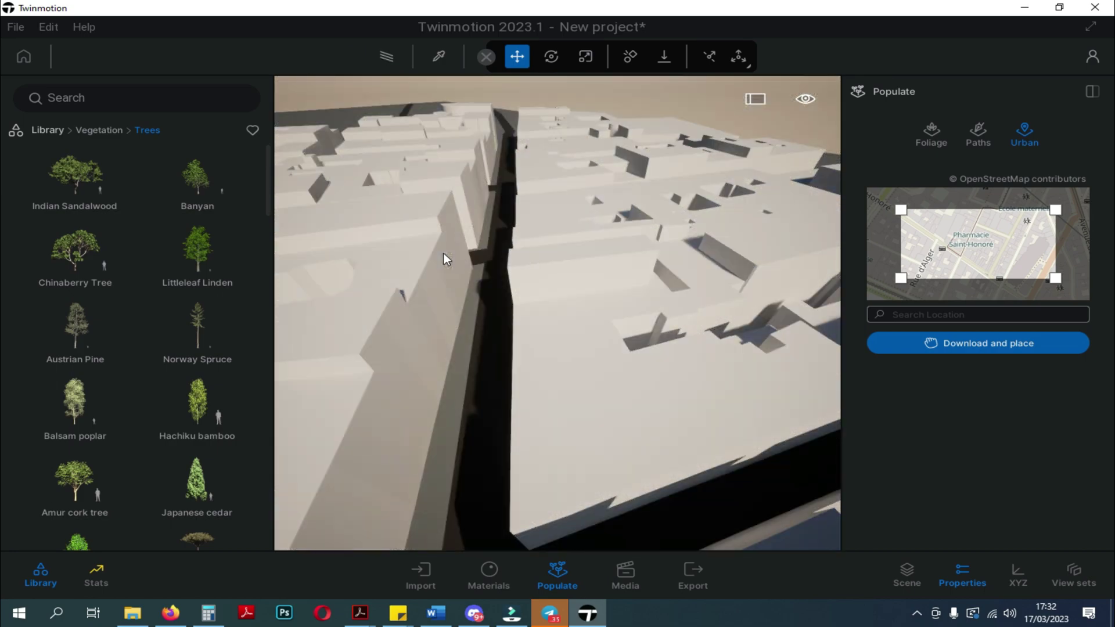
left_click_drag(528, 376, 493, 367)
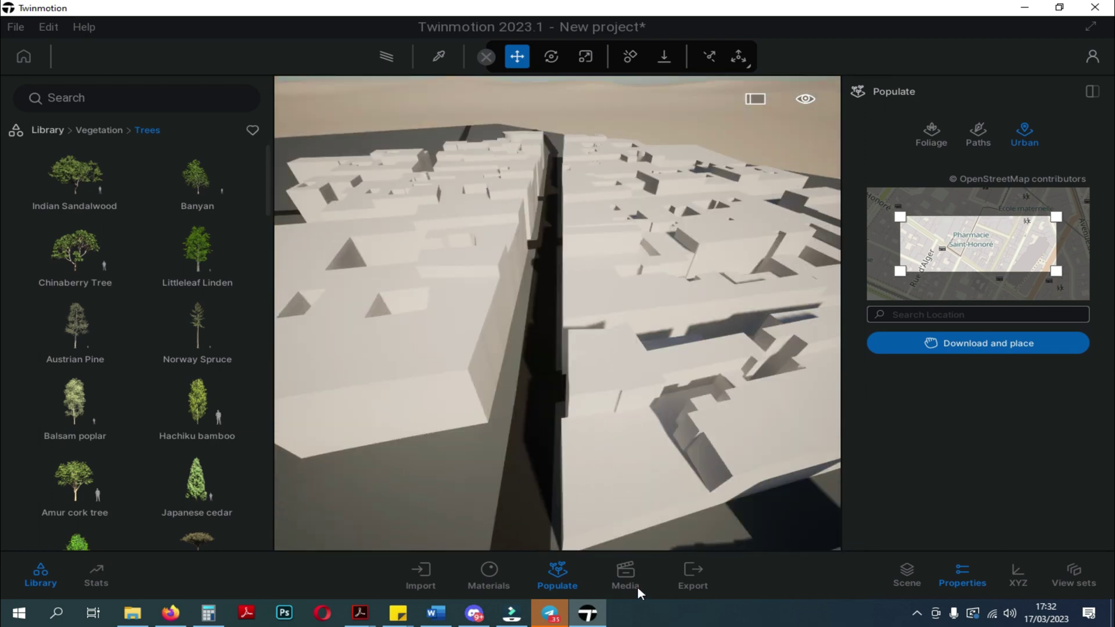
Step: Create the Image1 shot with a later time of day, 0.49 vegetation growth and rotated north offset
left_click(632, 571)
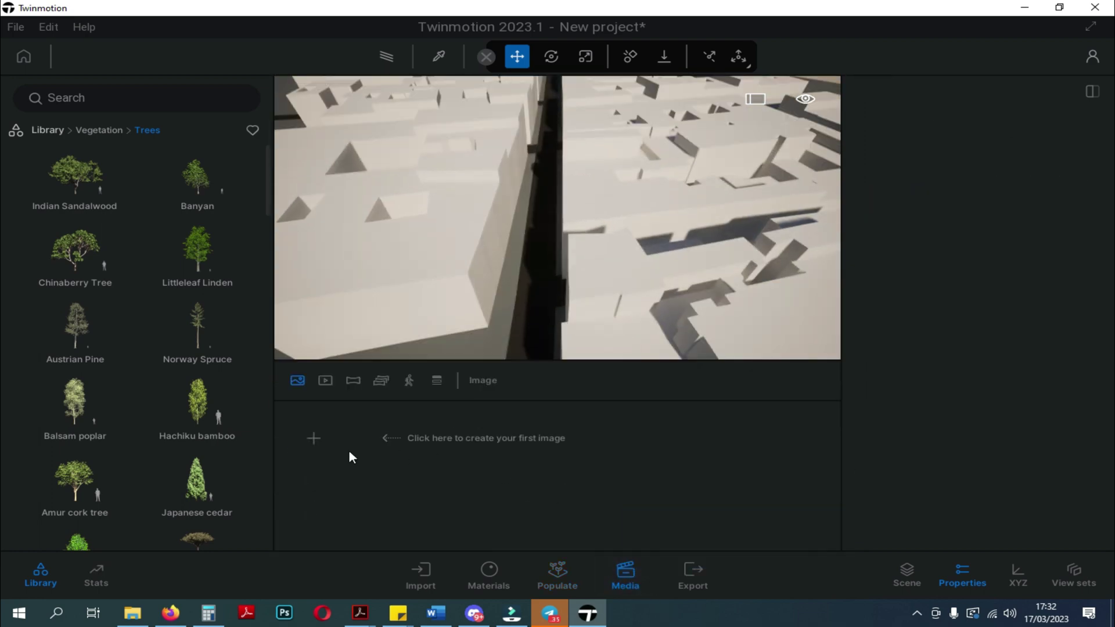
left_click(321, 441)
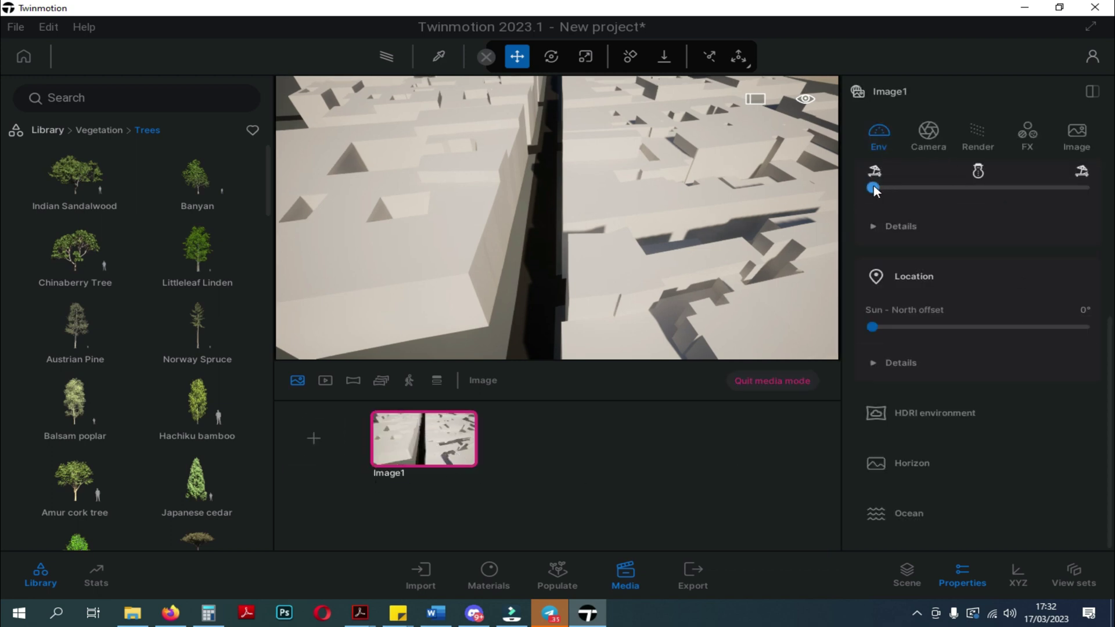
mouse_move(874, 186)
left_mouse_down()
mouse_move(1084, 187)
mouse_move(889, 191)
left_mouse_up()
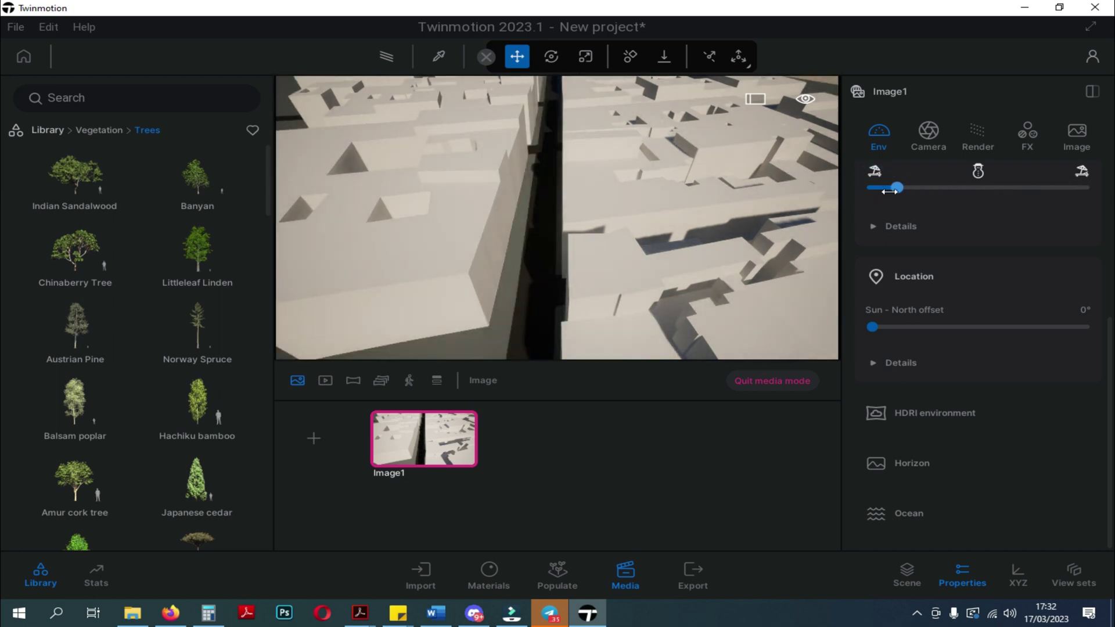
left_click(874, 227)
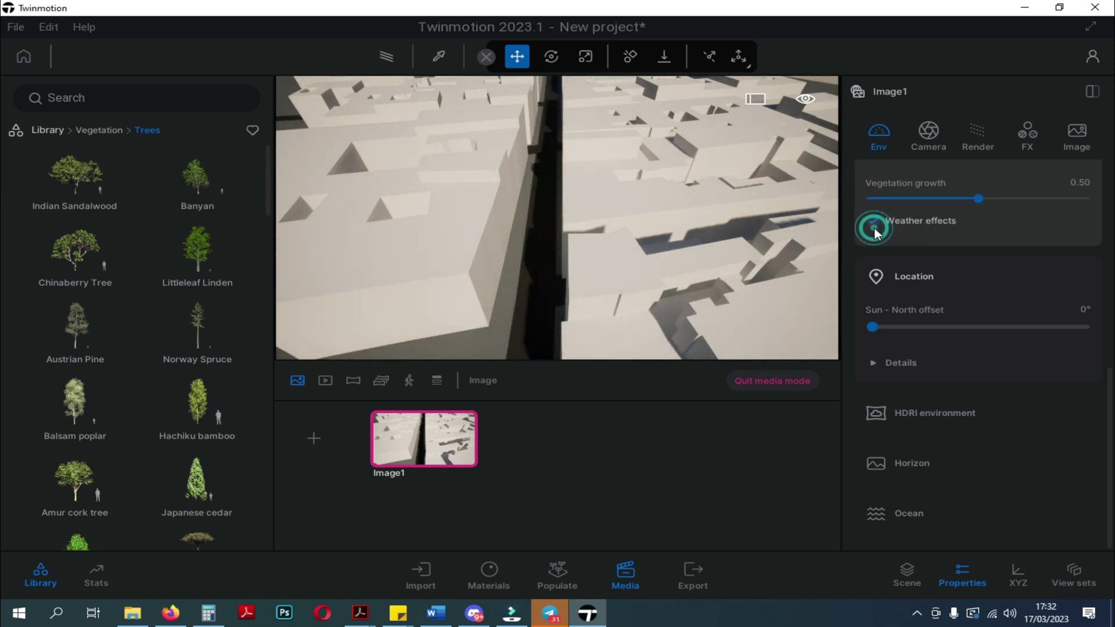
mouse_move(974, 201)
left_mouse_down()
mouse_move(903, 198)
mouse_move(1015, 198)
mouse_move(973, 198)
left_mouse_up()
left_click_drag(873, 328, 910, 346)
Step: Enable the Noon Clear 01 HDRI skydome and tilt the view to show the horizon
left_click(909, 417)
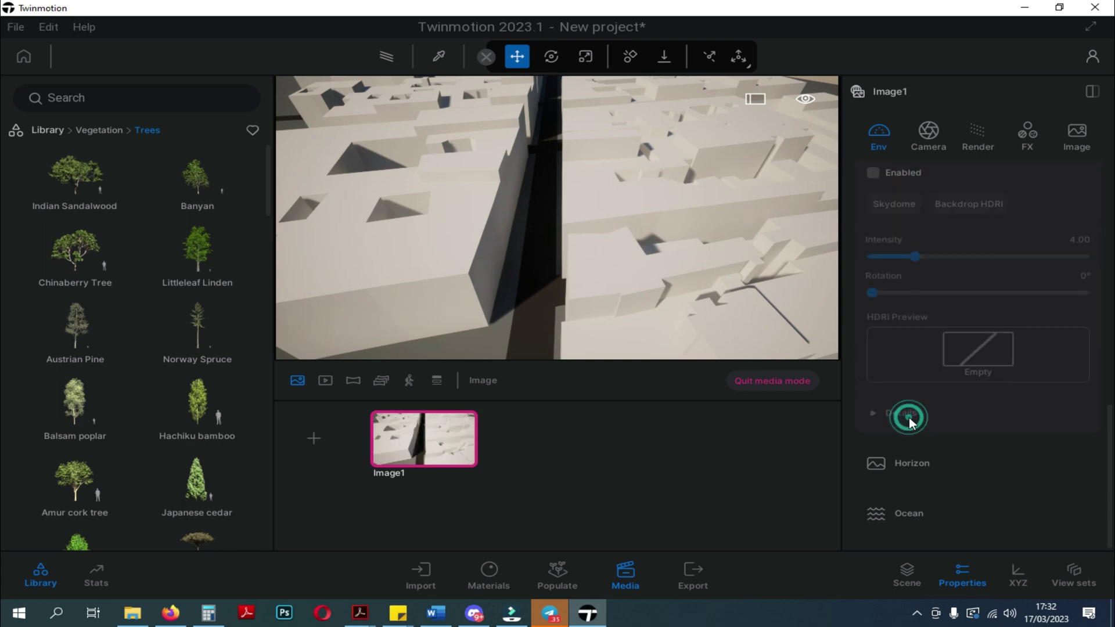
left_click(872, 173)
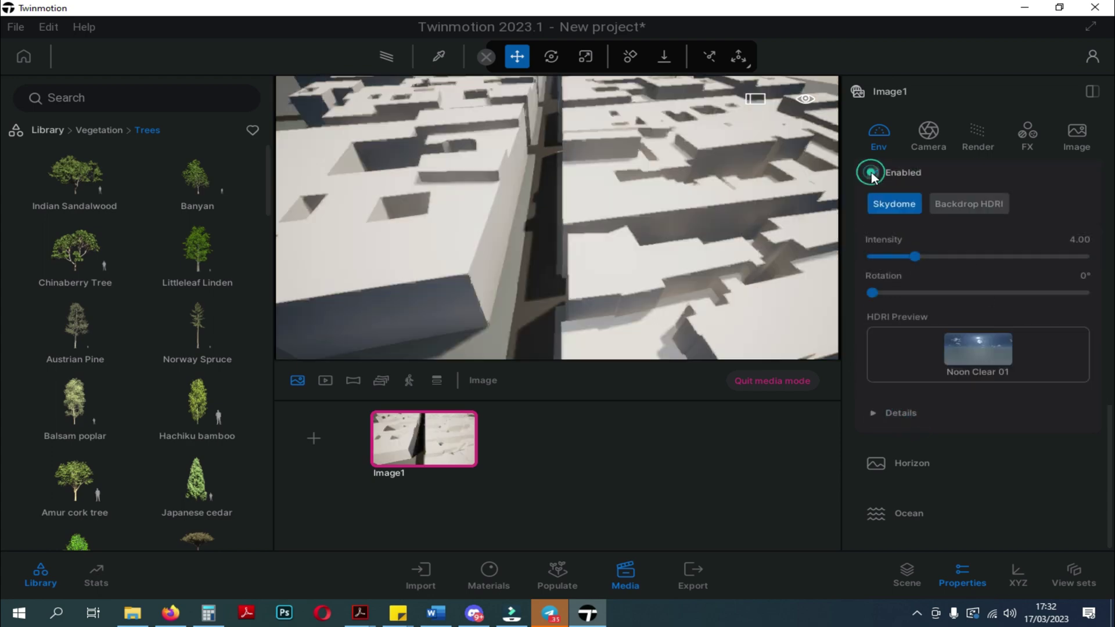
left_click_drag(602, 232, 601, 280)
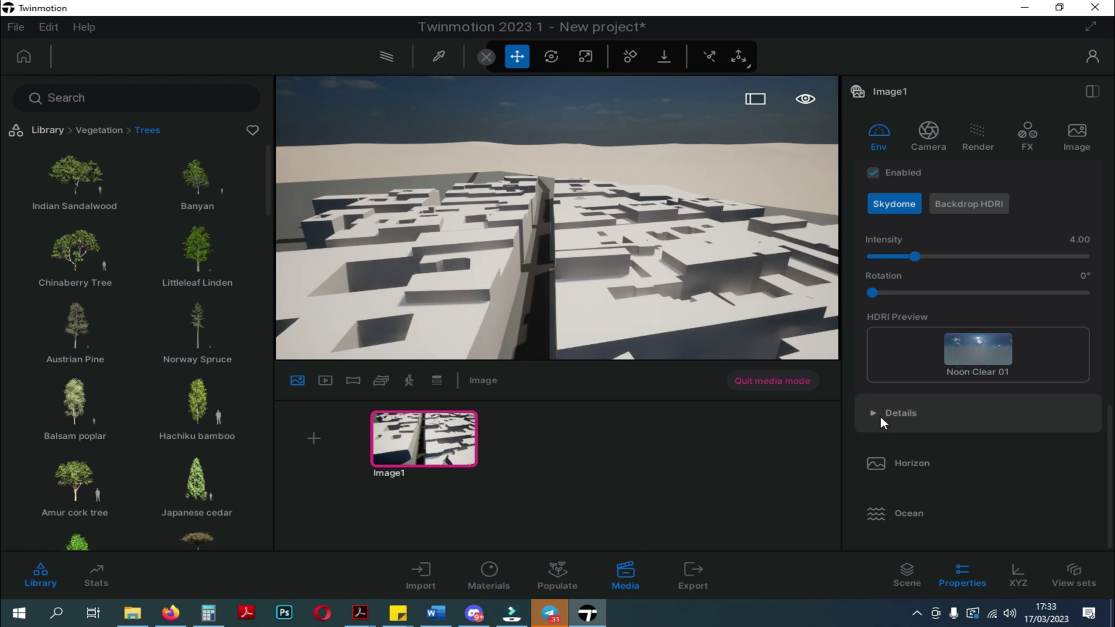
scroll(879, 413, "down", 5)
left_click_drag(901, 330, 864, 316)
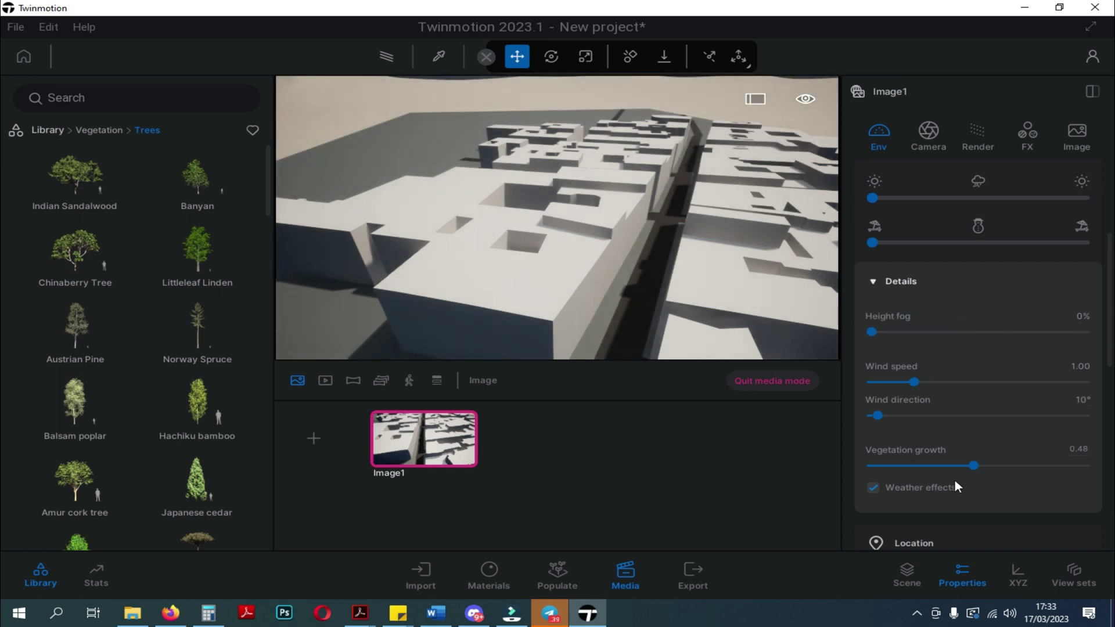
Step: Turn on depth of field and pick focus on a distant building at 6723.09cm
left_click(929, 129)
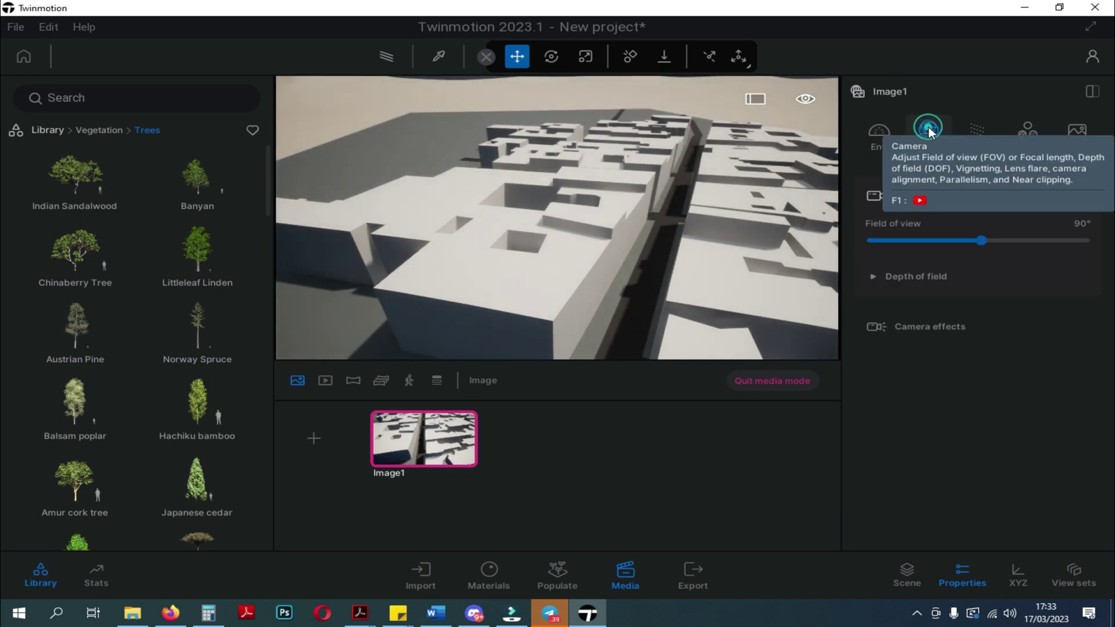
left_click(877, 276)
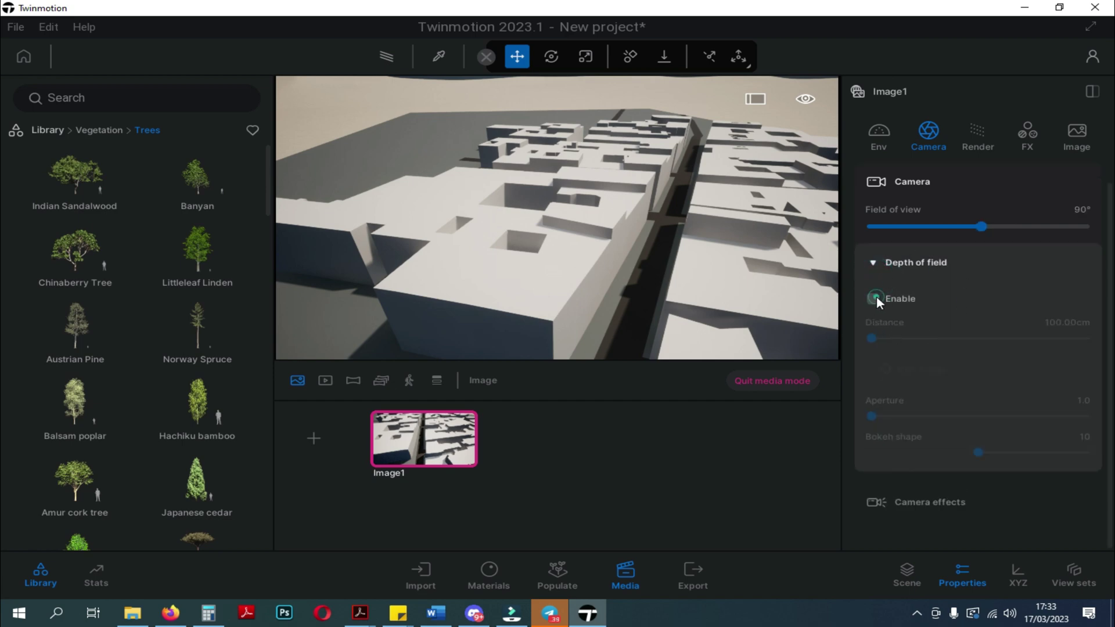
left_click(877, 297)
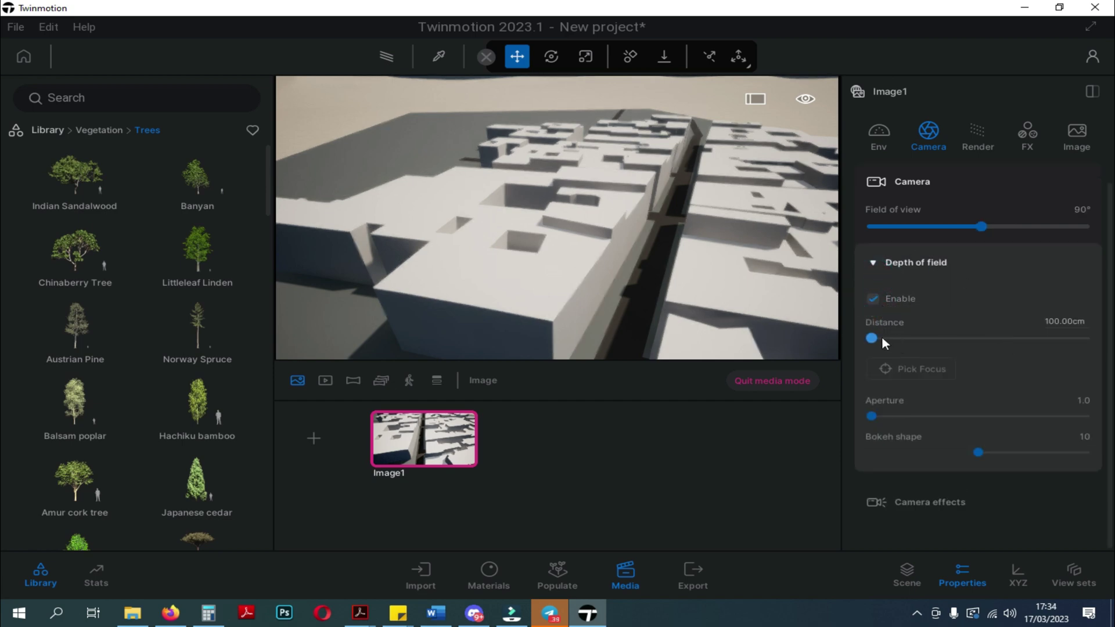
mouse_move(881, 337)
left_mouse_down()
mouse_move(949, 338)
mouse_move(871, 338)
left_mouse_up()
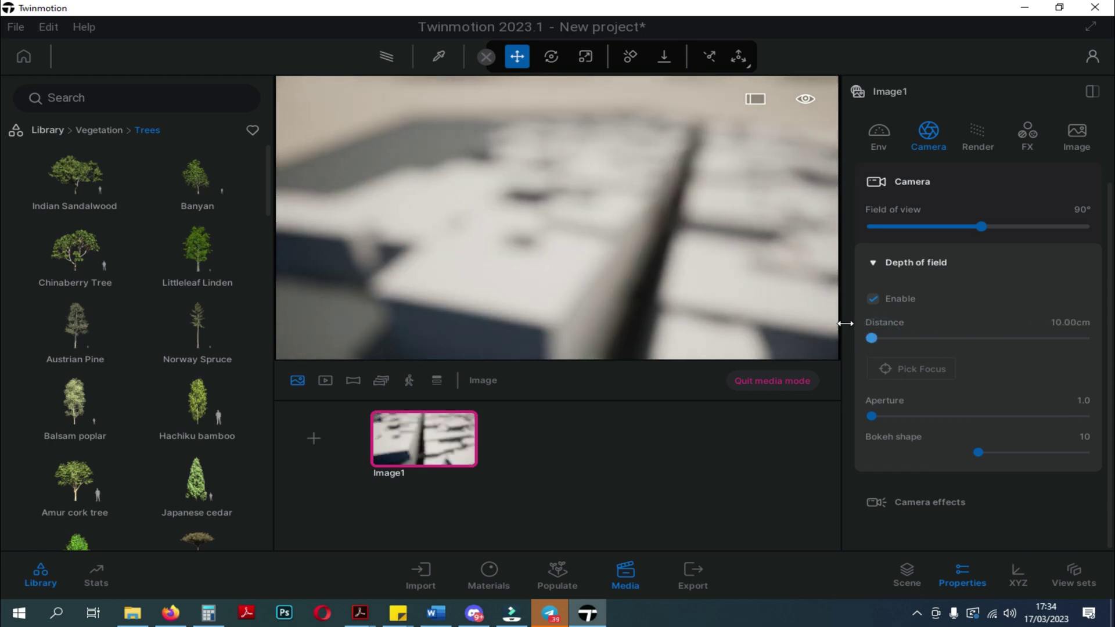
left_click(910, 369)
left_click(589, 265)
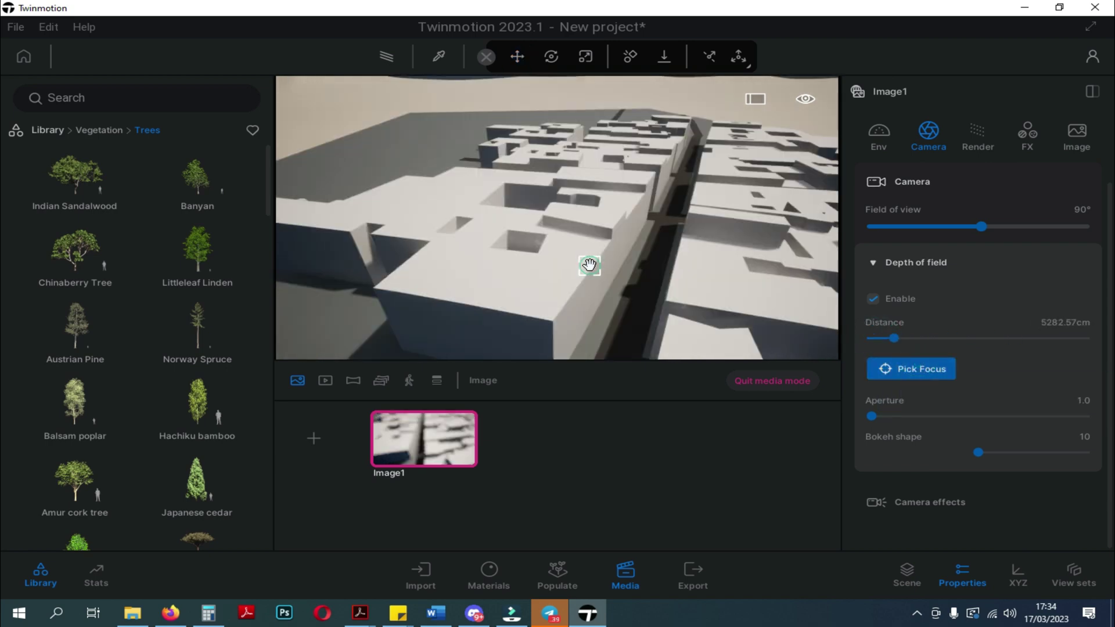
left_click(716, 320)
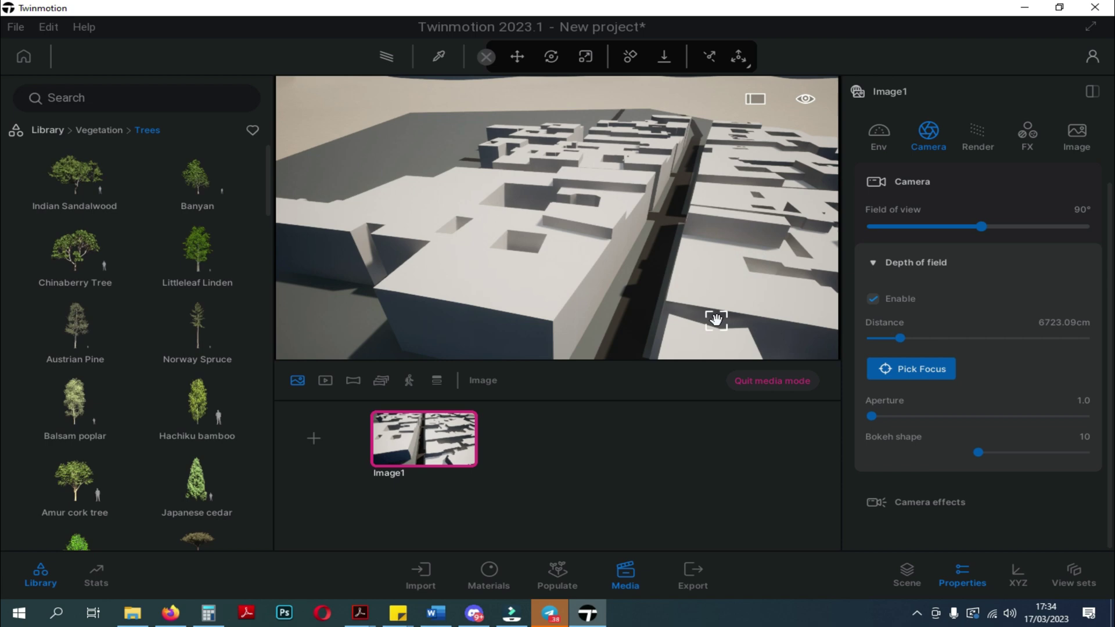
Step: Set Image1 to Path Tracer at High quality with 861 samples and 37 max bounces
left_click(981, 140)
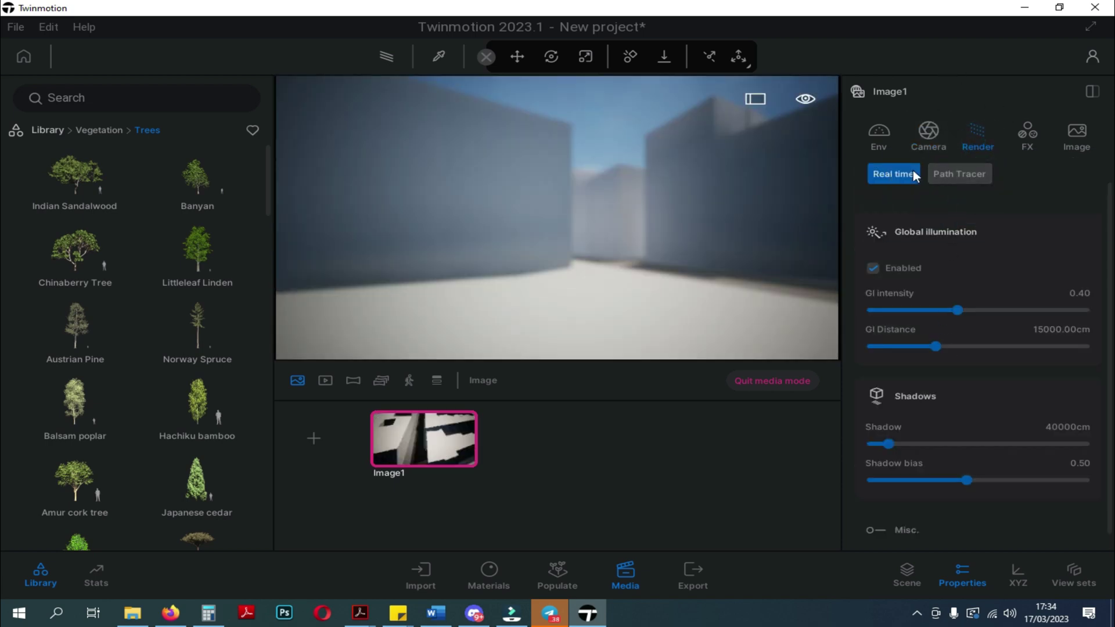
left_click(955, 177)
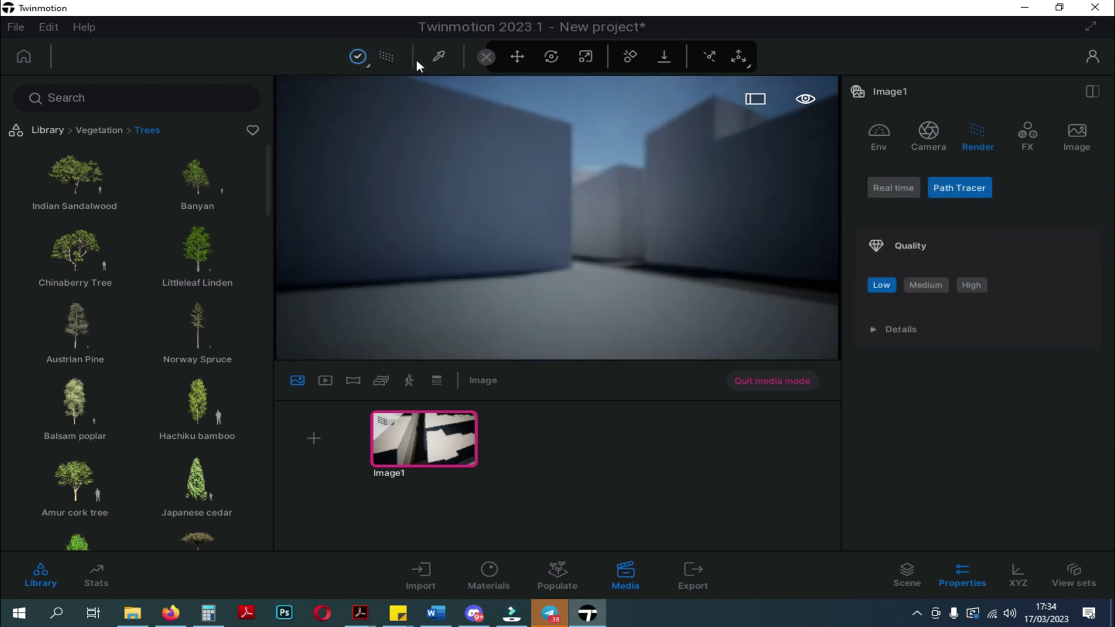
left_click(978, 285)
left_click(873, 329)
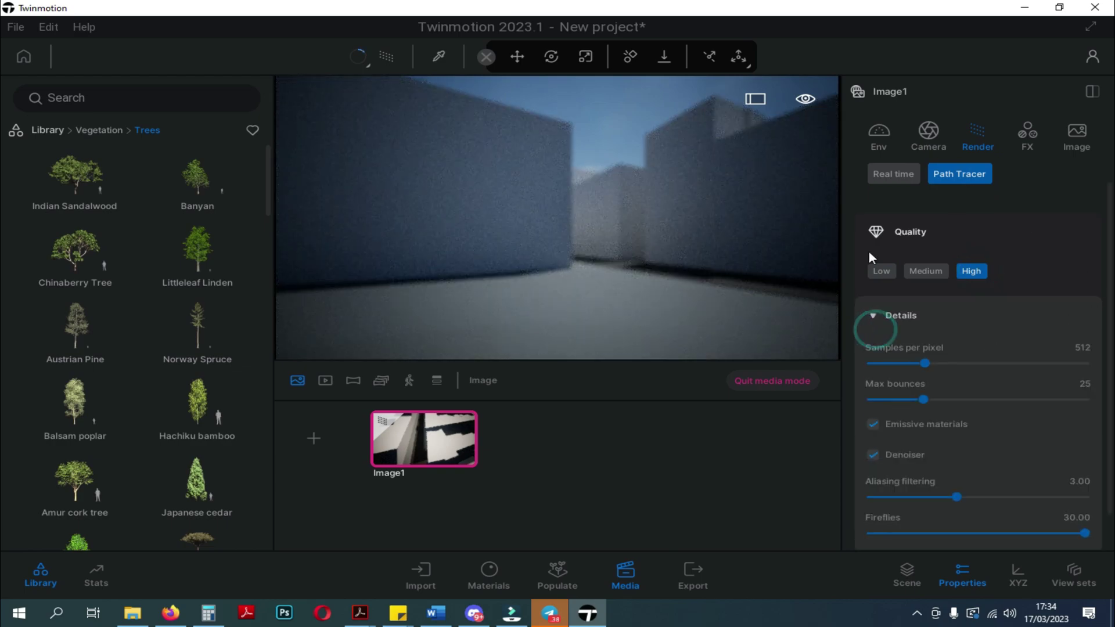
left_click_drag(933, 360, 962, 363)
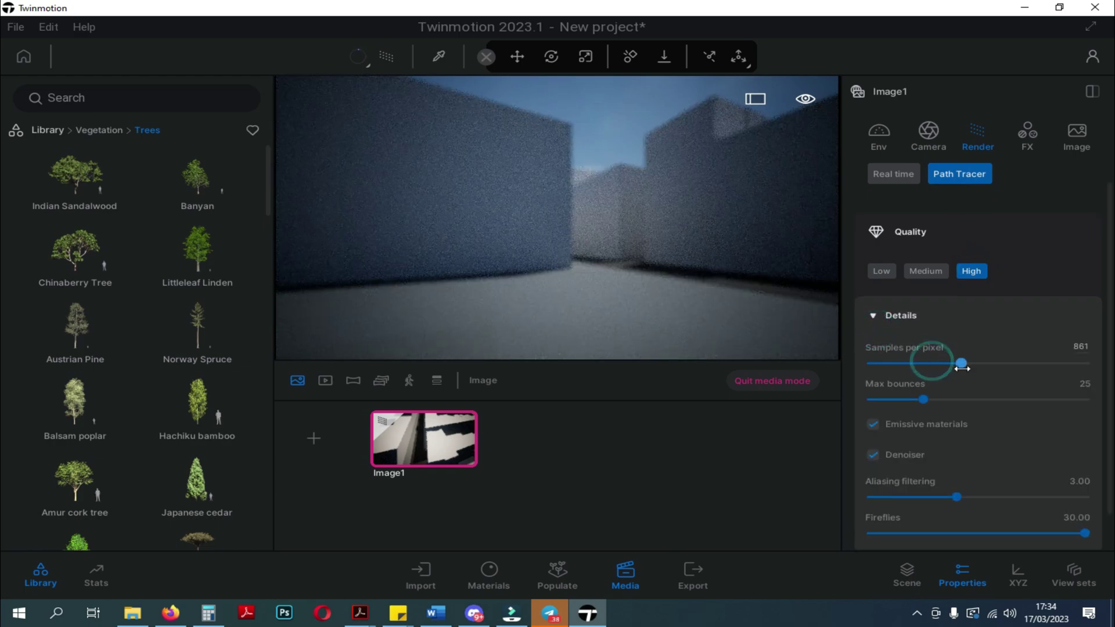
left_click(928, 399)
mouse_move(927, 398)
left_mouse_down()
mouse_move(991, 399)
mouse_move(949, 400)
left_mouse_up()
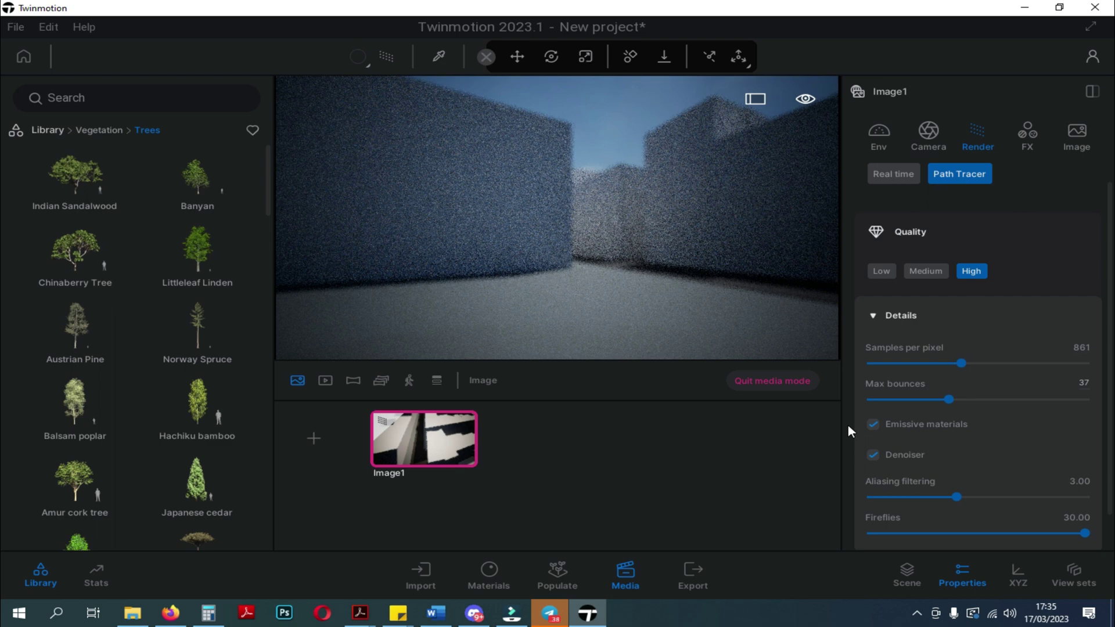
scroll(953, 465, "down", 2)
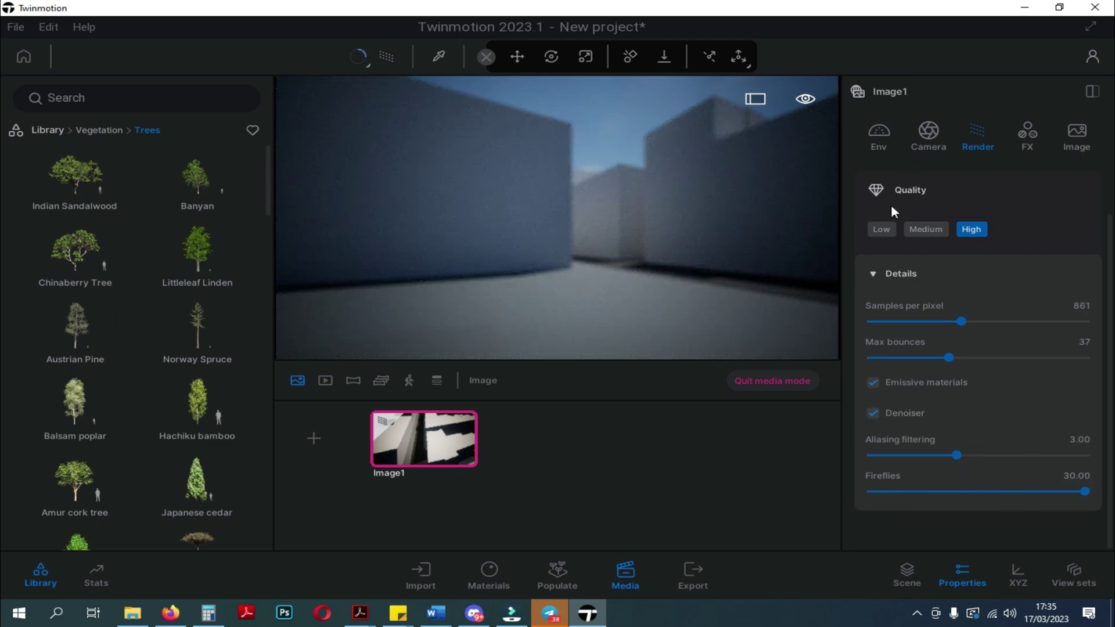
scroll(956, 196, "up", 3)
Step: Return to Real time rendering with 113912cm shadow distance and about 0.61 shadow bias
left_click(901, 182)
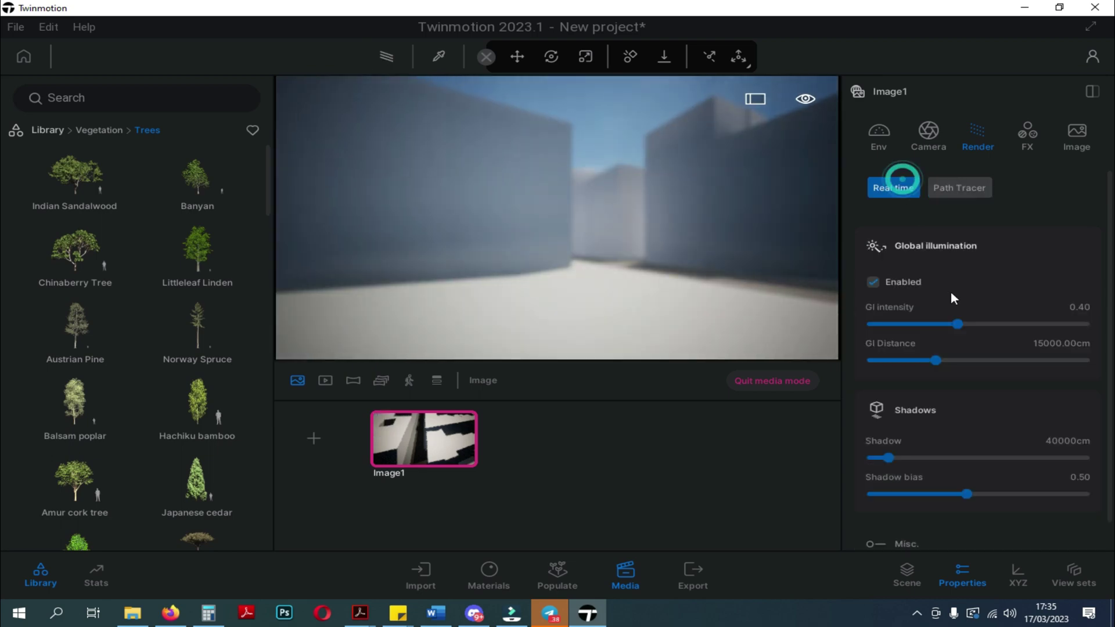
scroll(915, 331, "down", 1)
left_click_drag(889, 436, 921, 435)
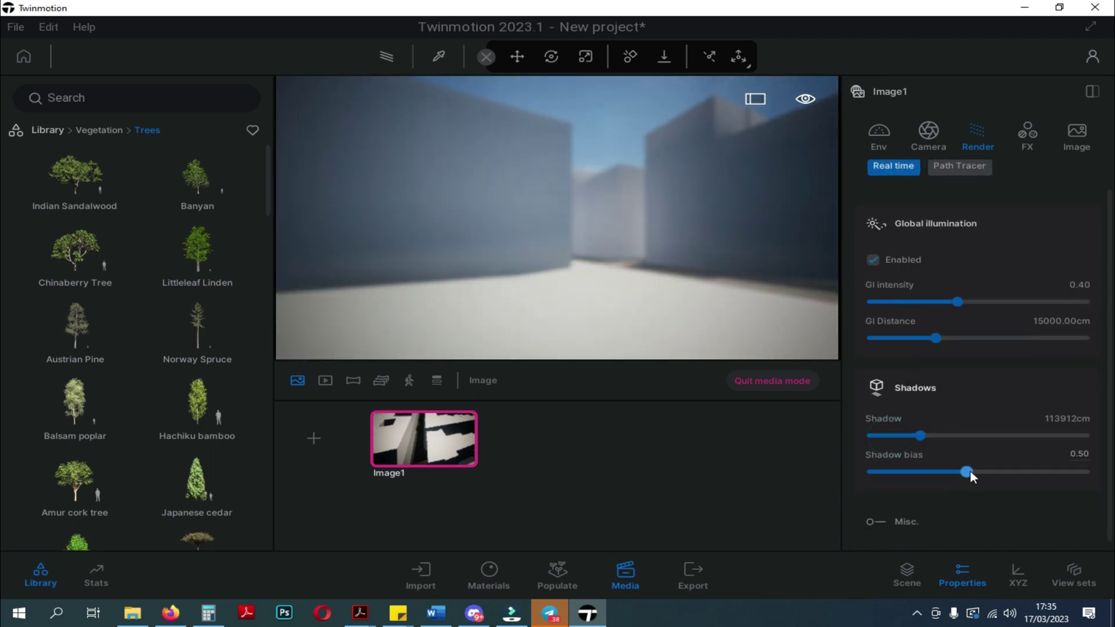
left_click_drag(970, 471, 1079, 471)
left_click_drag(918, 472, 992, 472)
Step: Raise contrast to 69%, try Ballpoint Pen and Blueprint 1 filters, then set None
left_click(1026, 137)
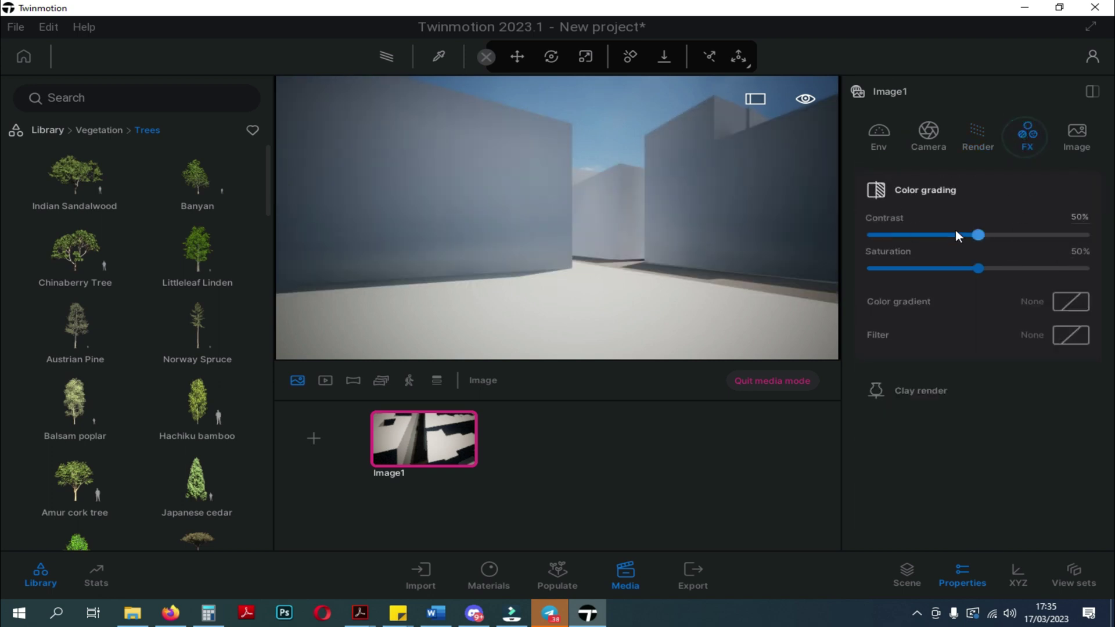
left_click_drag(981, 236, 947, 269)
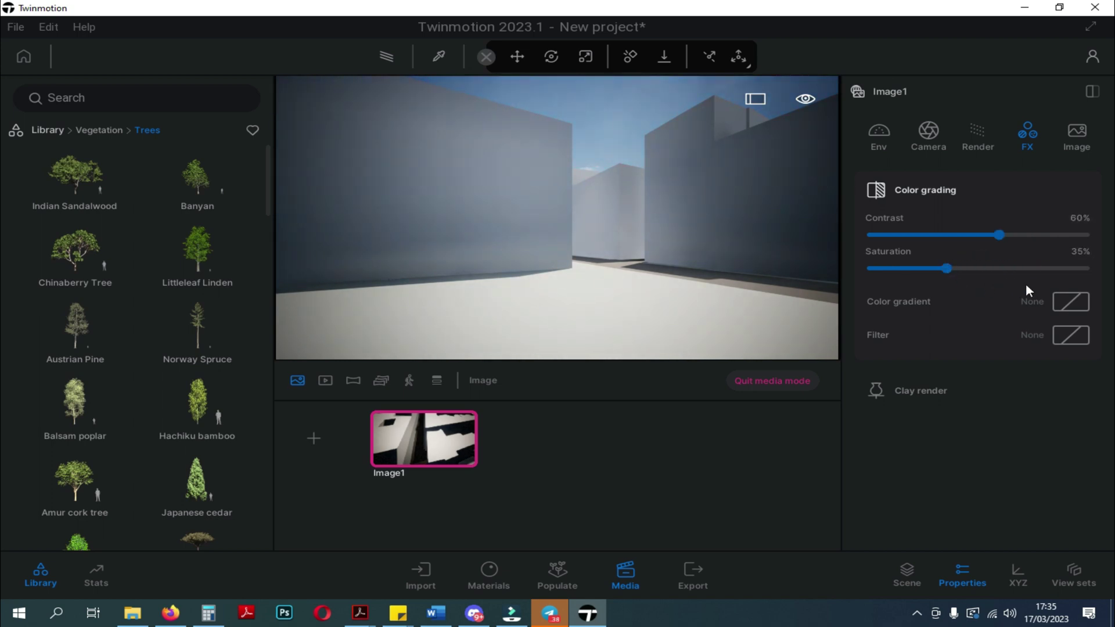
left_click(1063, 306)
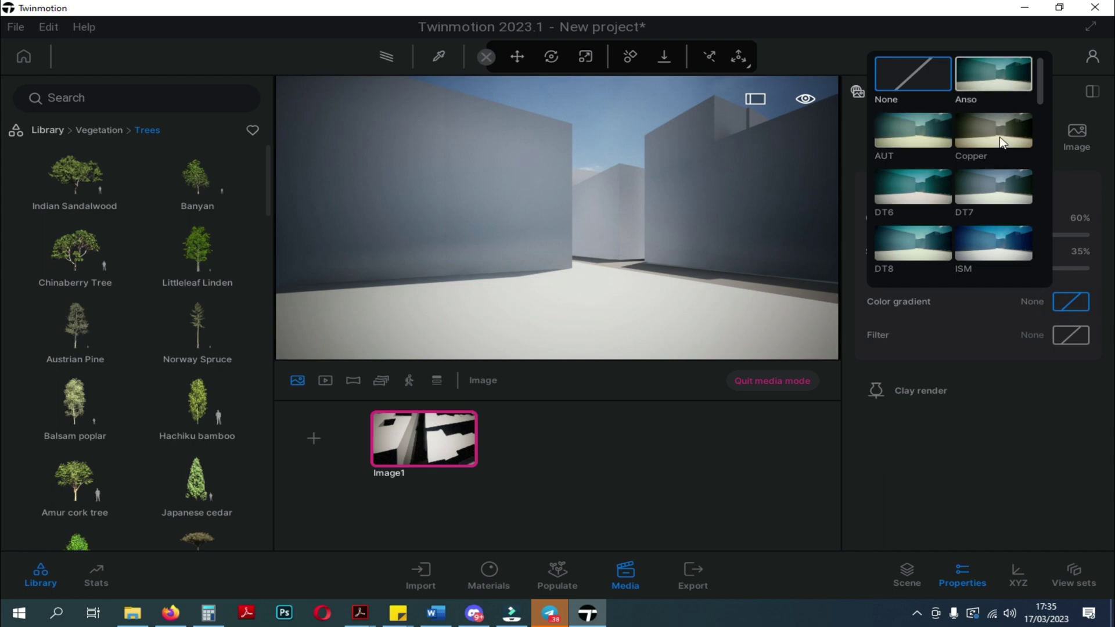
left_click(1071, 335)
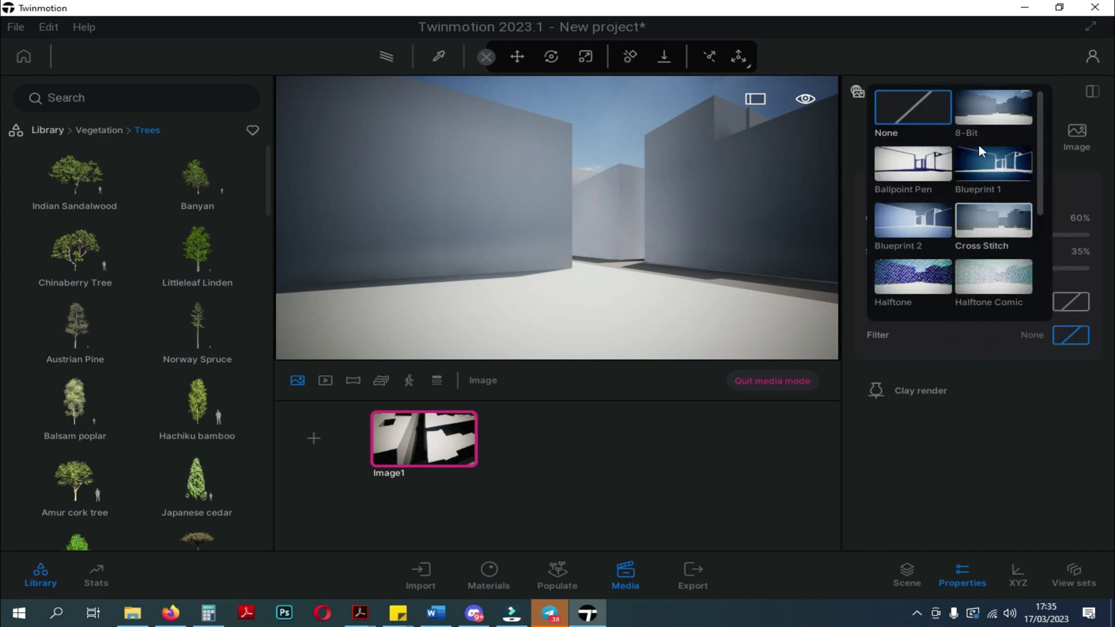
left_click(925, 153)
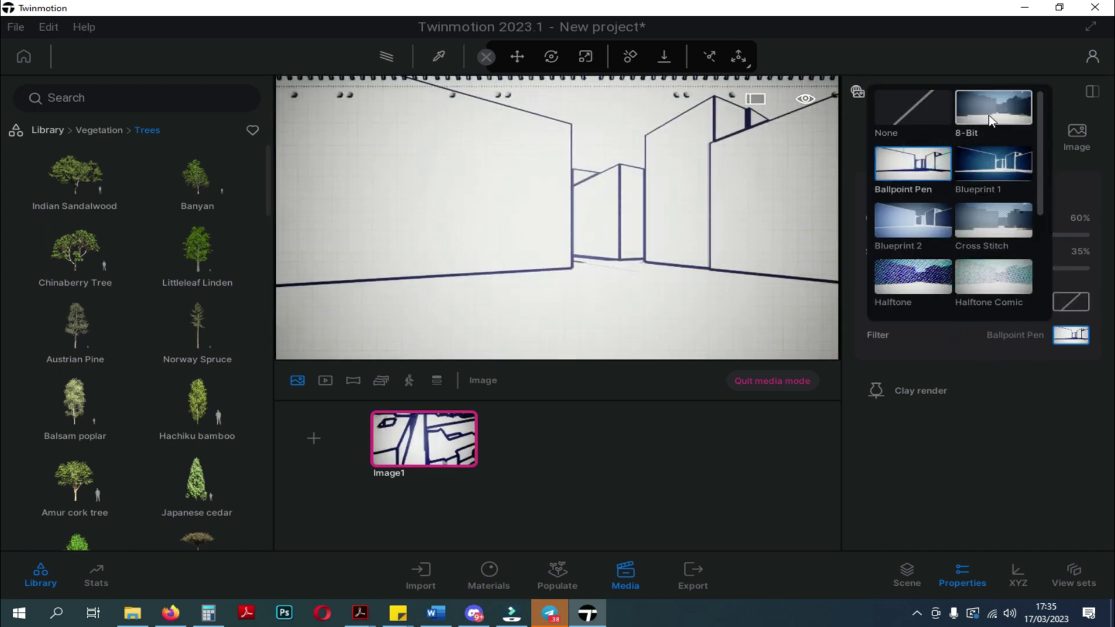
left_click(999, 160)
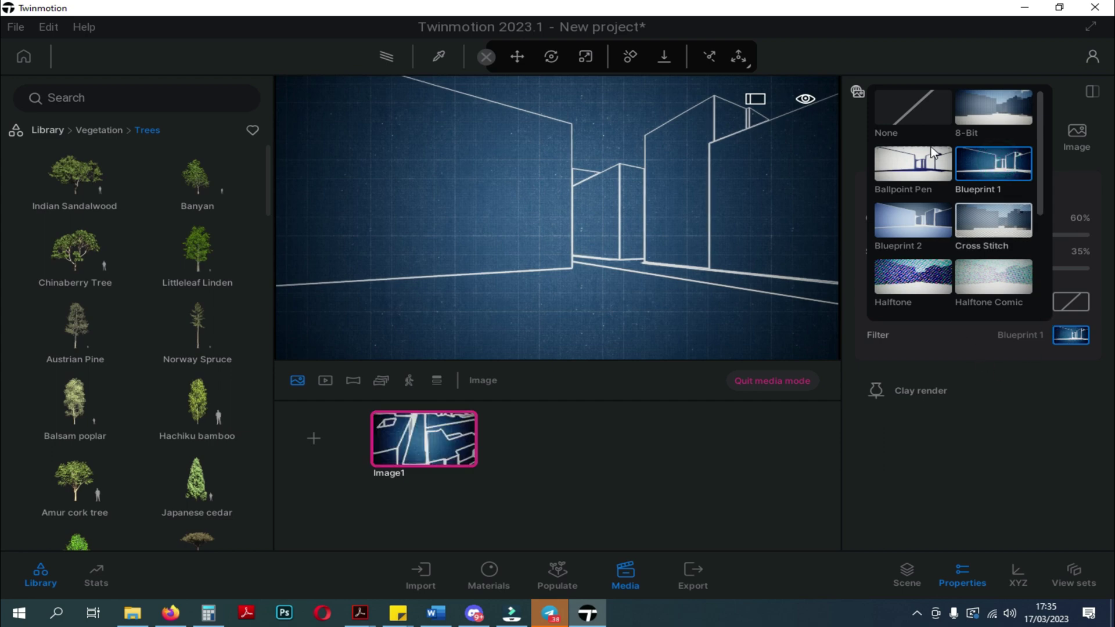
left_click(910, 137)
Step: Expand Clay render and toggle the clay effect on and back off
left_click(1016, 434)
left_click(929, 389)
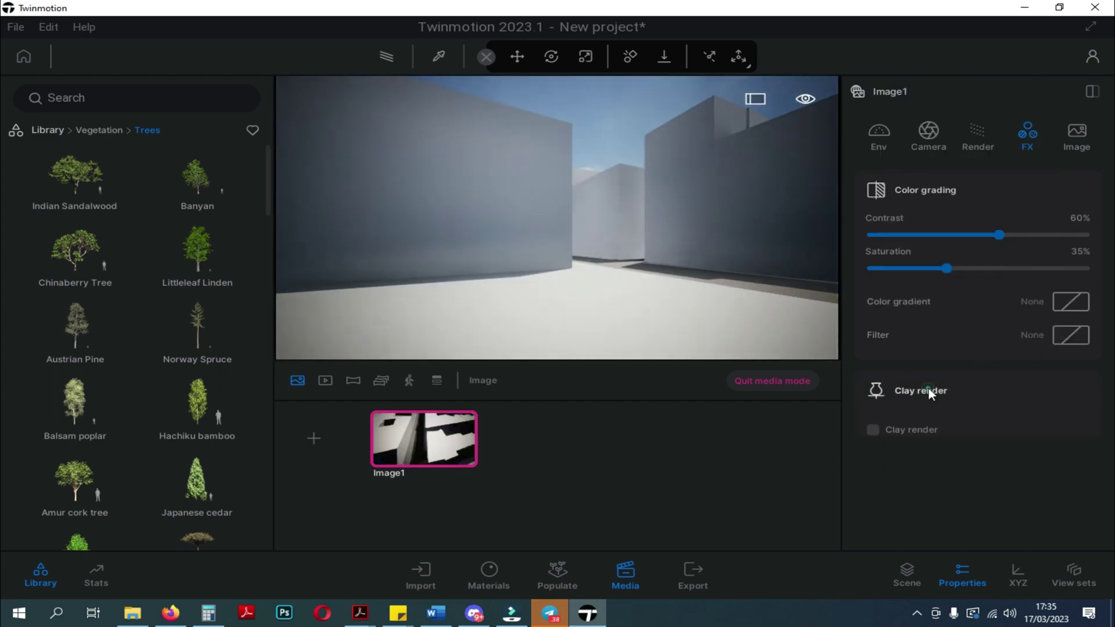
left_click(905, 424)
left_click(905, 424)
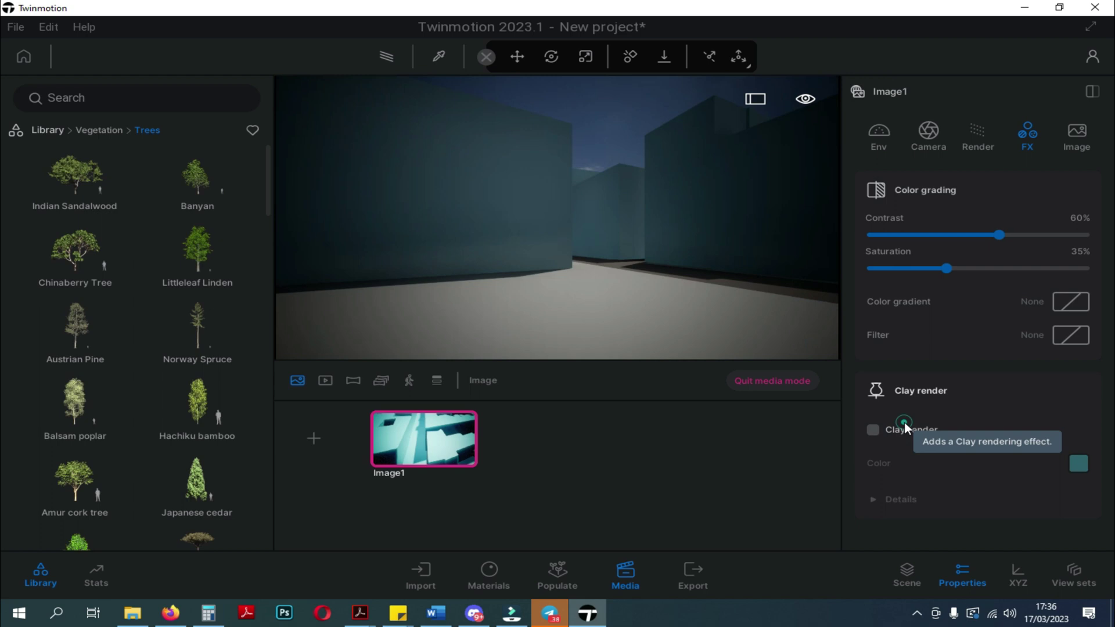
Step: Set Image1's output size to 4K UHD and enable tiled rendering
left_click(1076, 129)
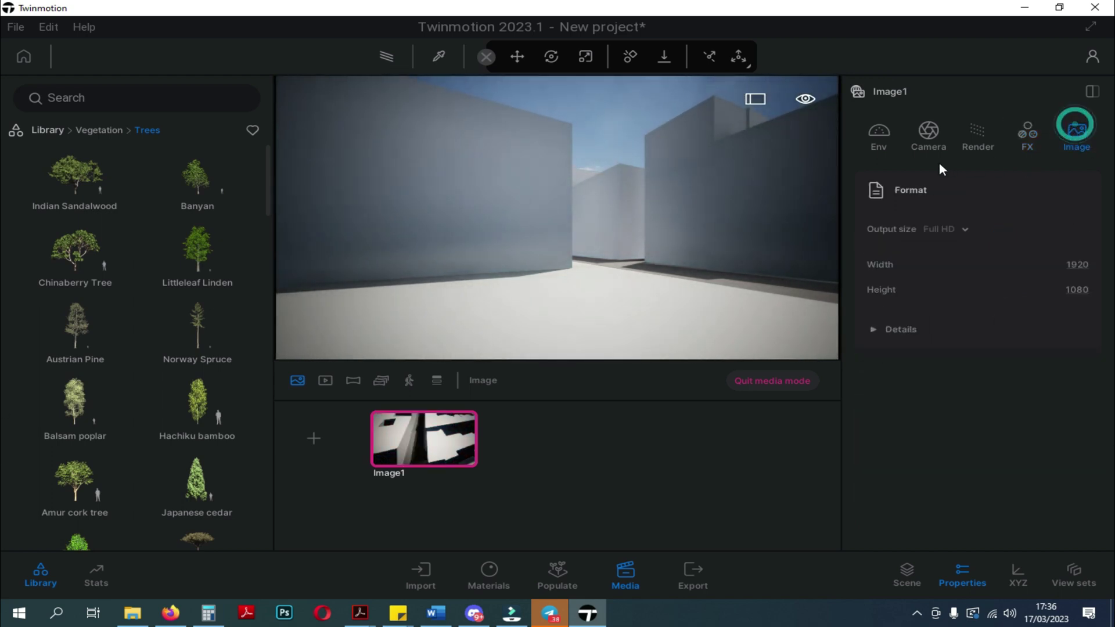
left_click(940, 232)
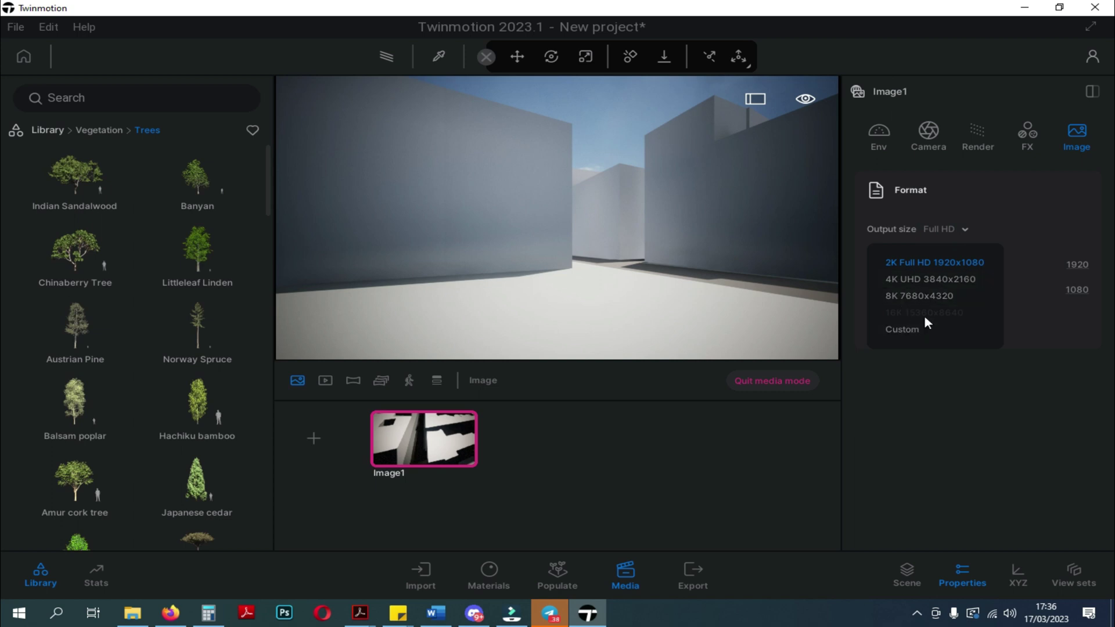
left_click(930, 280)
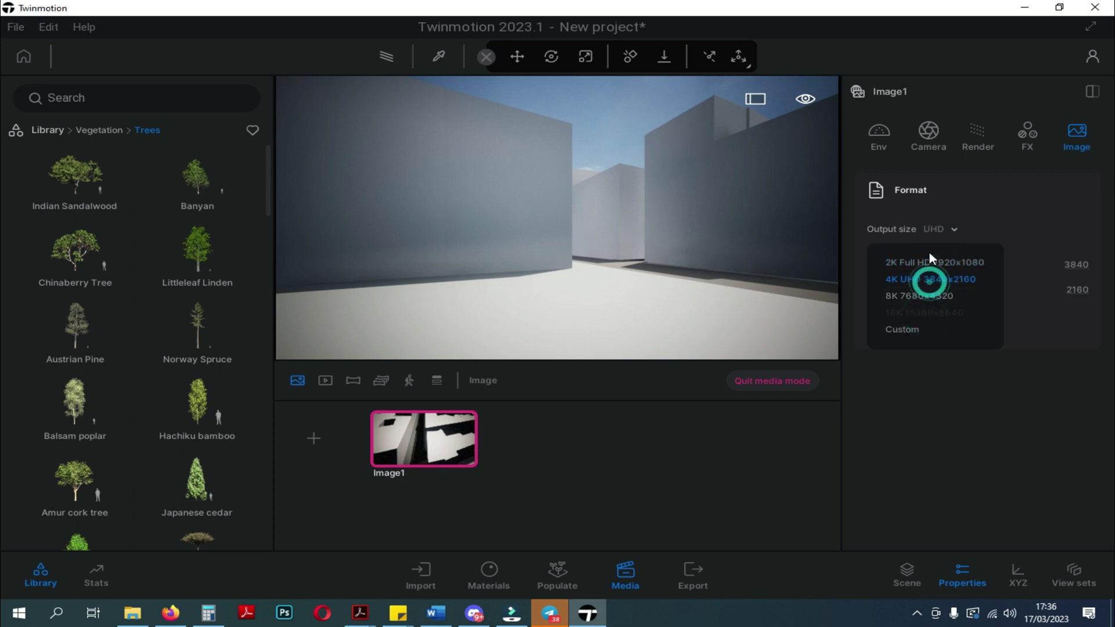
left_click(1054, 329)
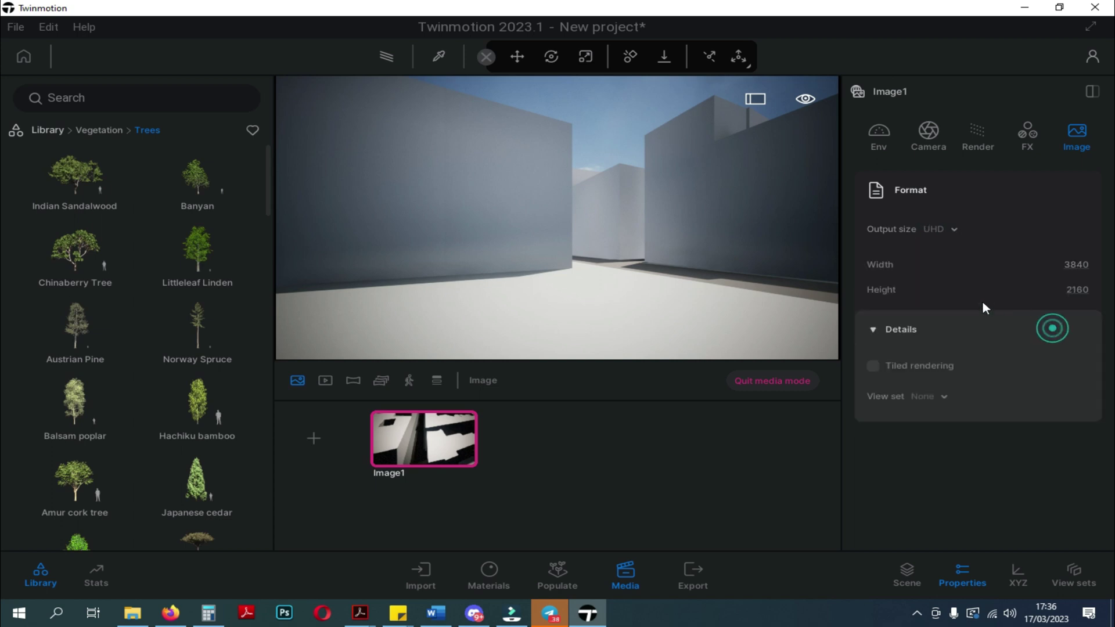
left_click(873, 366)
left_click(939, 397)
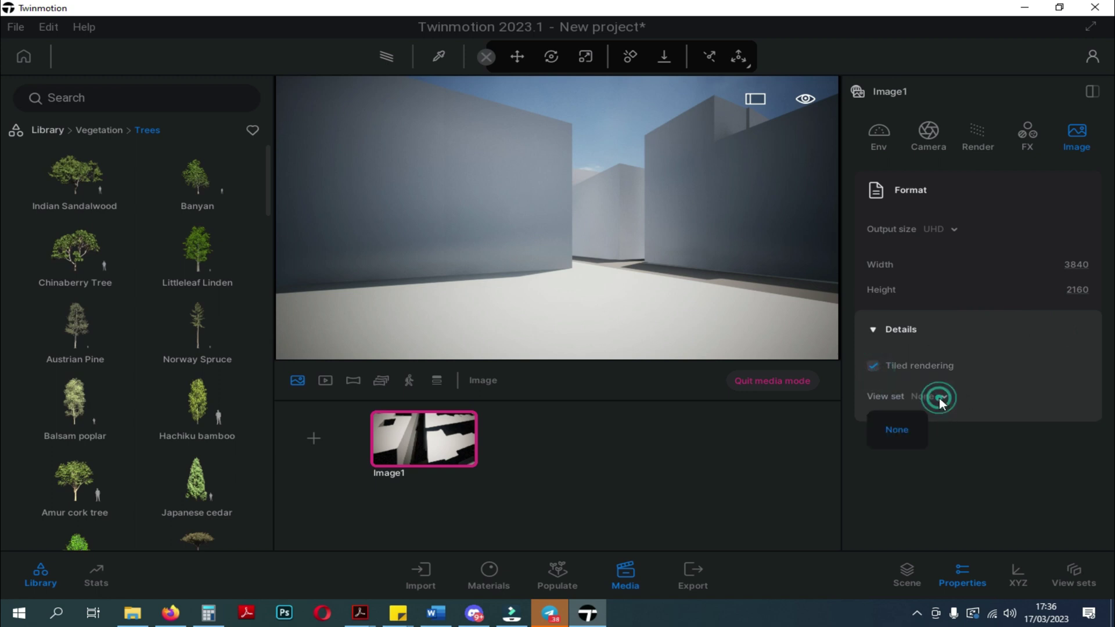
left_click(1019, 399)
Step: Try a 16K output size, then settle on Full HD and collapse the format section
left_click(929, 232)
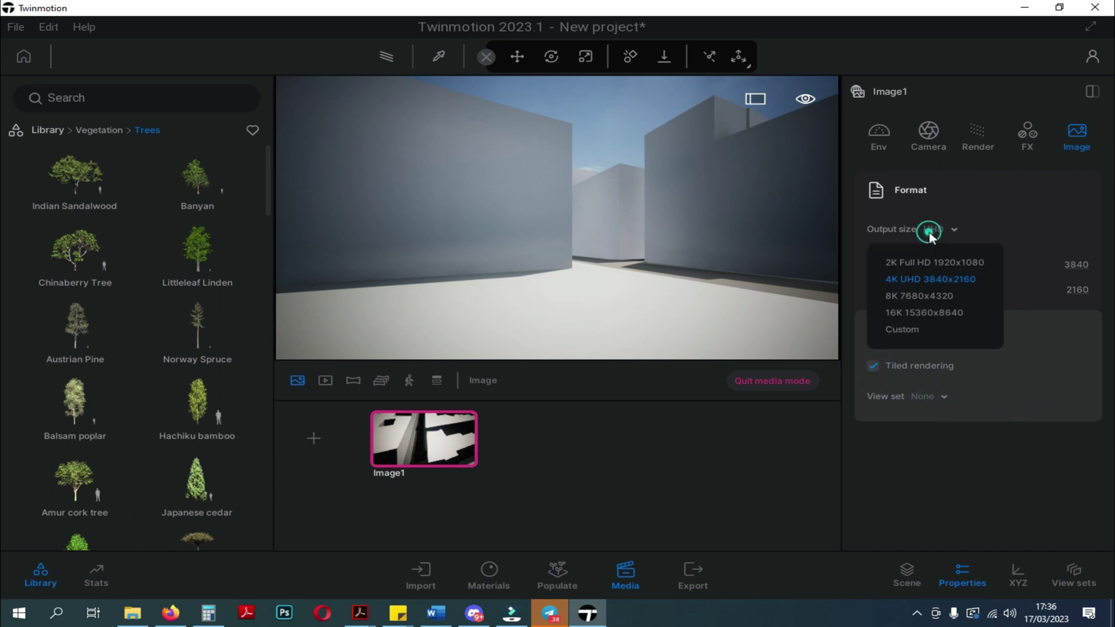
left_click(906, 308)
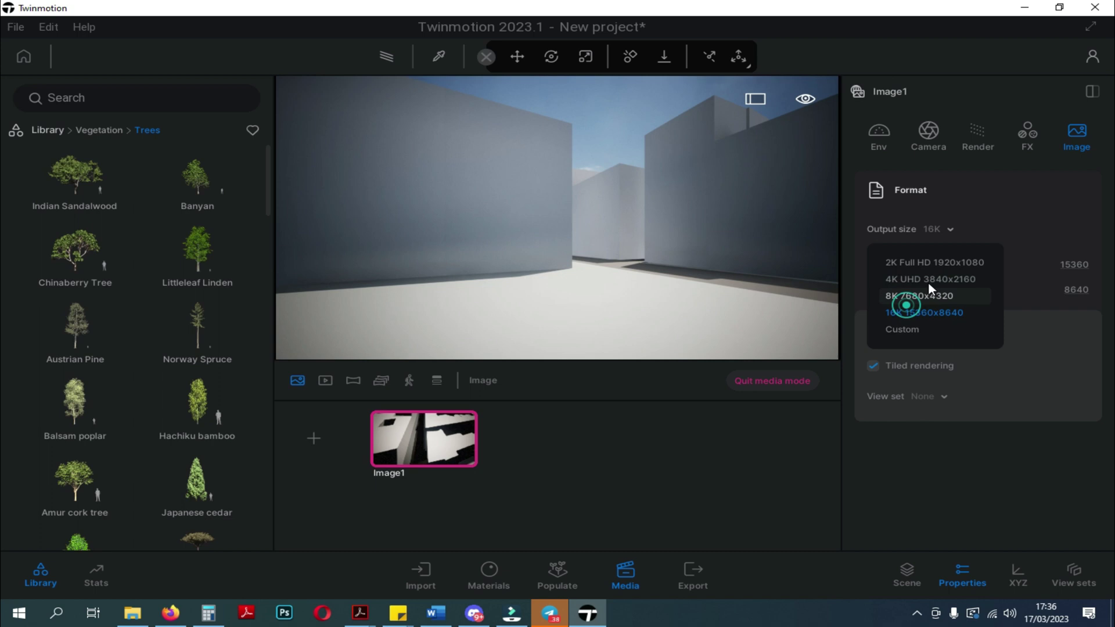
left_click(924, 260)
left_click(1026, 219)
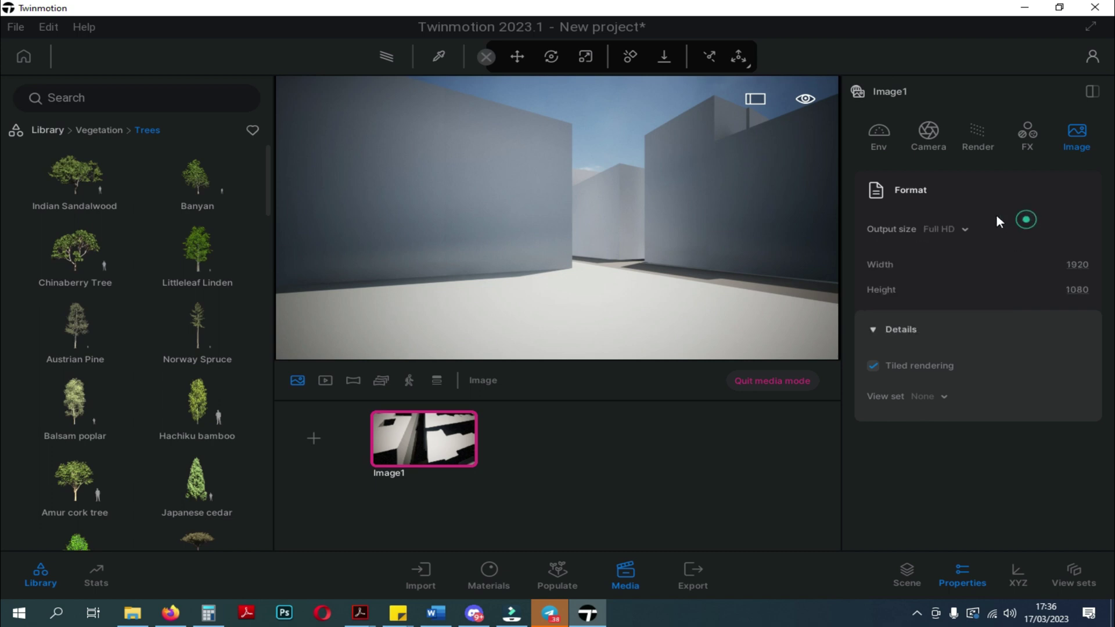
left_click(923, 197)
left_click(1021, 349)
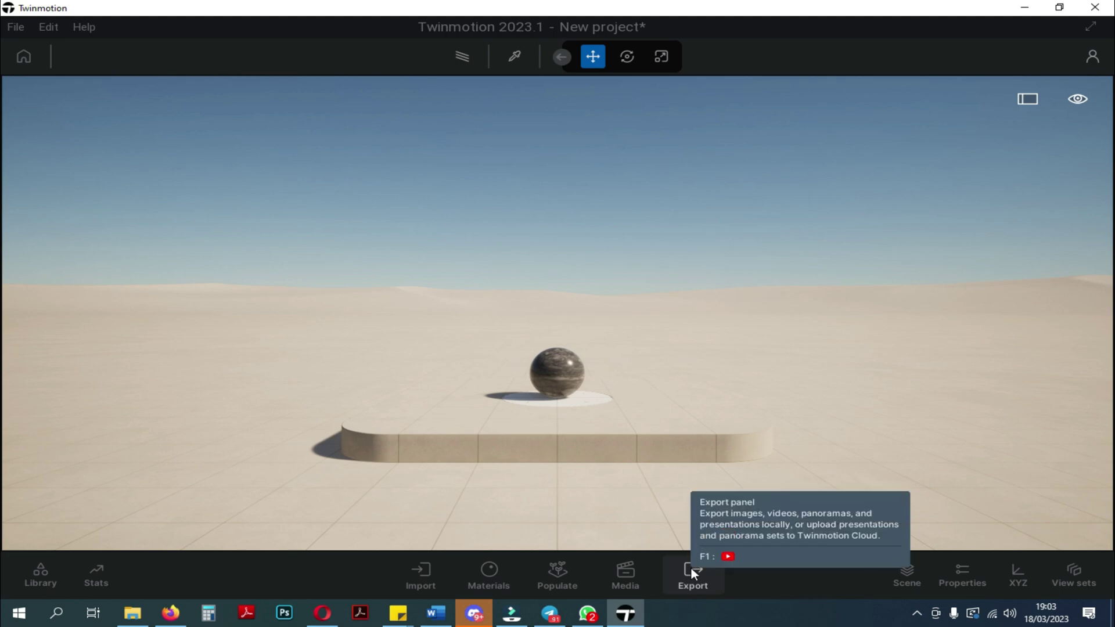
Step: Show export settings beside the media strip and switch Image1's export format to EXR
left_click(691, 568)
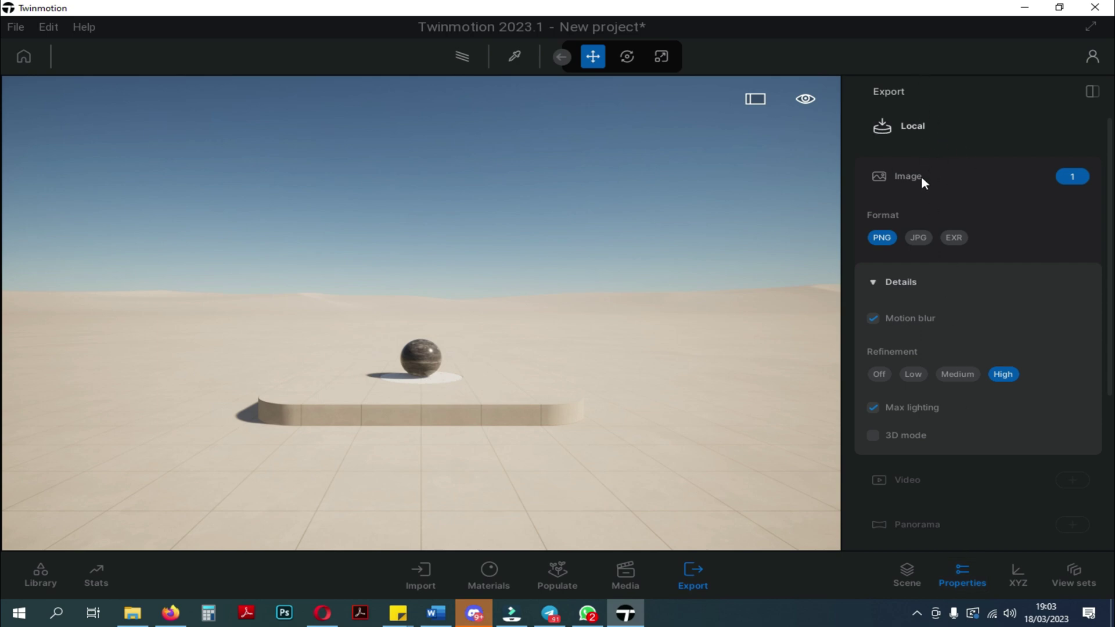
left_click(619, 571)
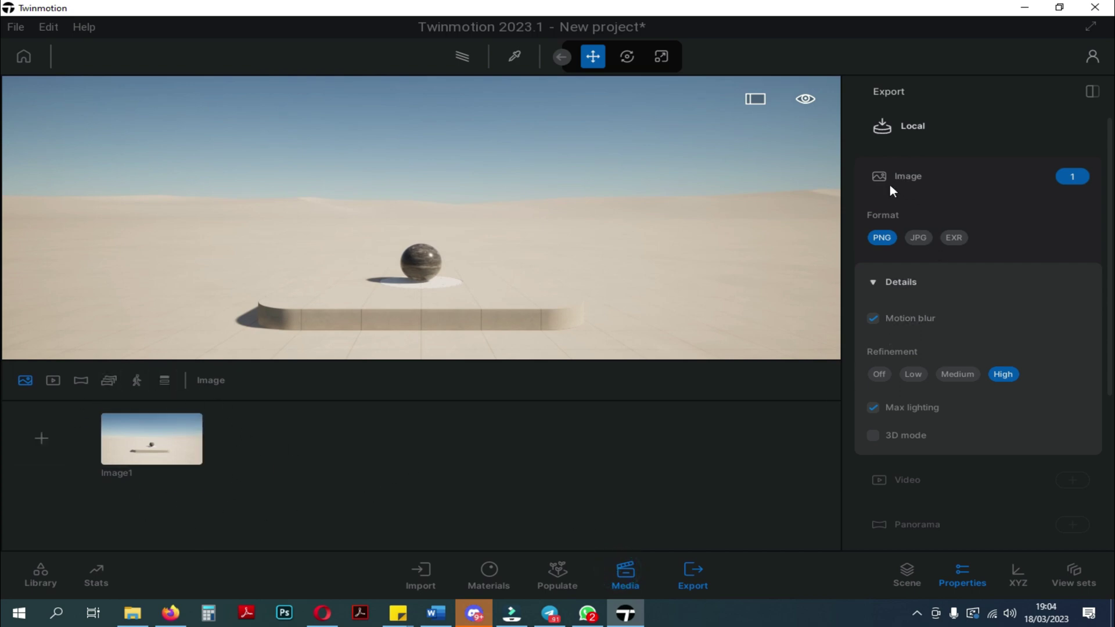
left_click(925, 238)
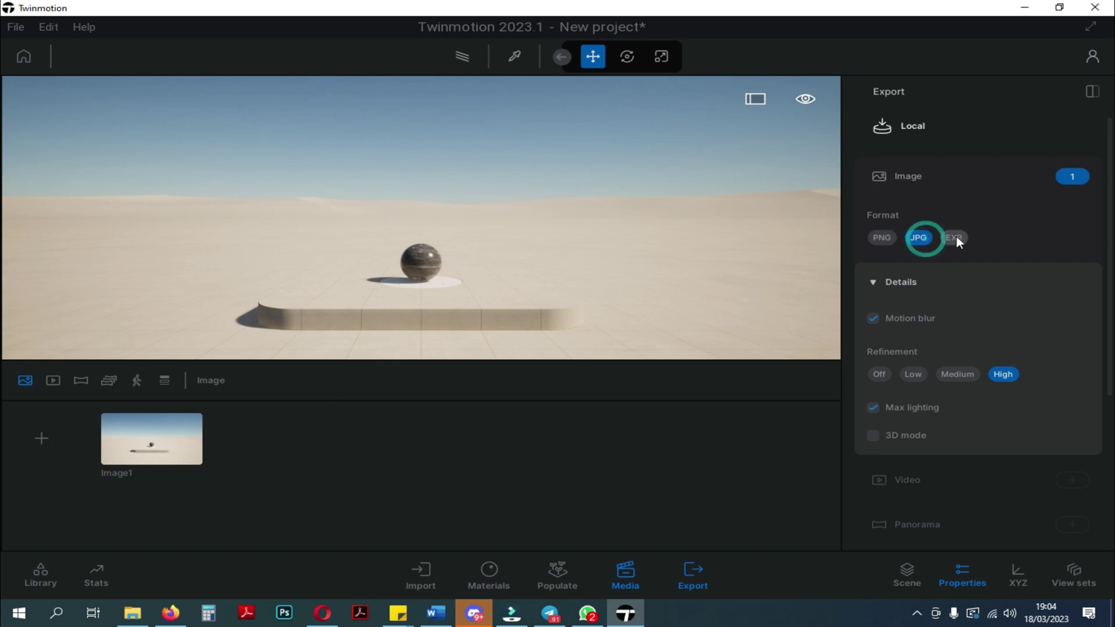
left_click(955, 236)
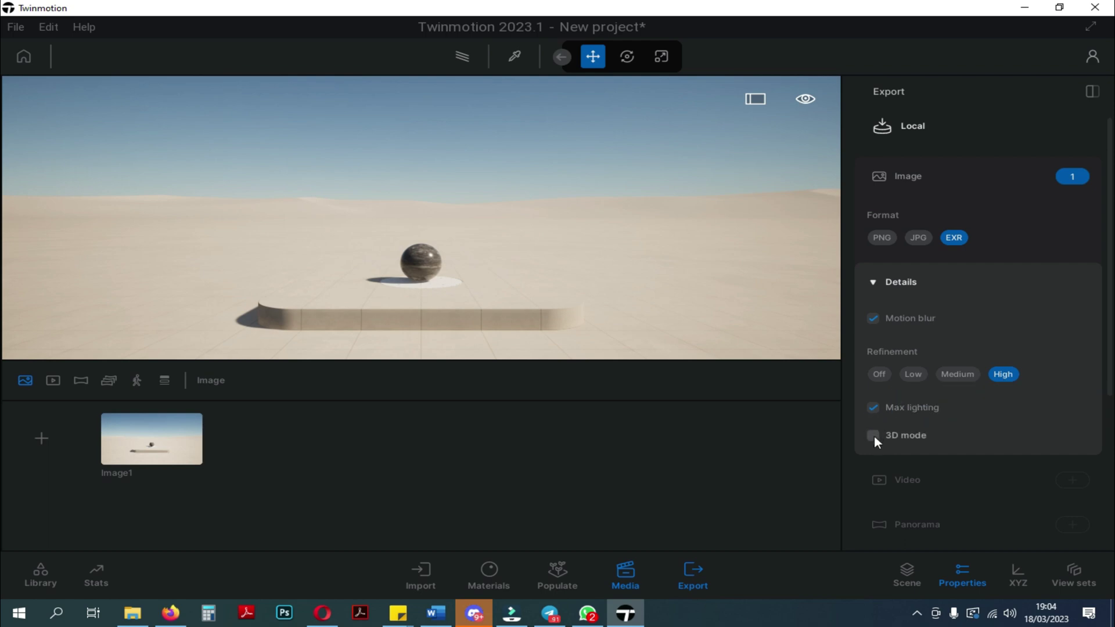
left_click(953, 486)
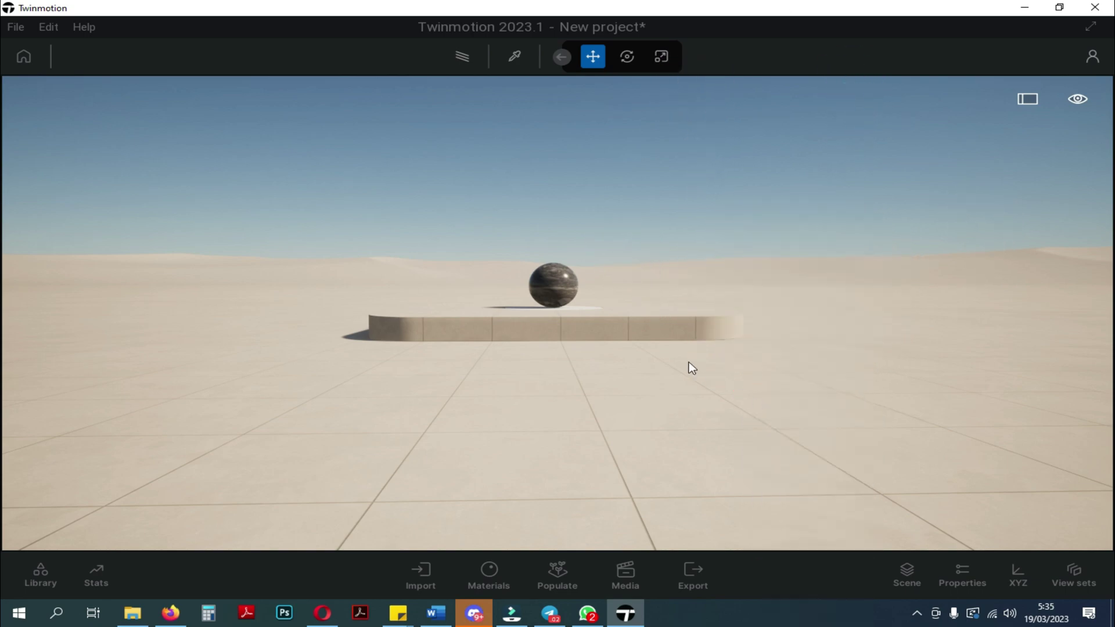
Step: Path-trace the viewport at High quality and browse the library's Water materials
left_click(463, 58)
left_click(464, 61)
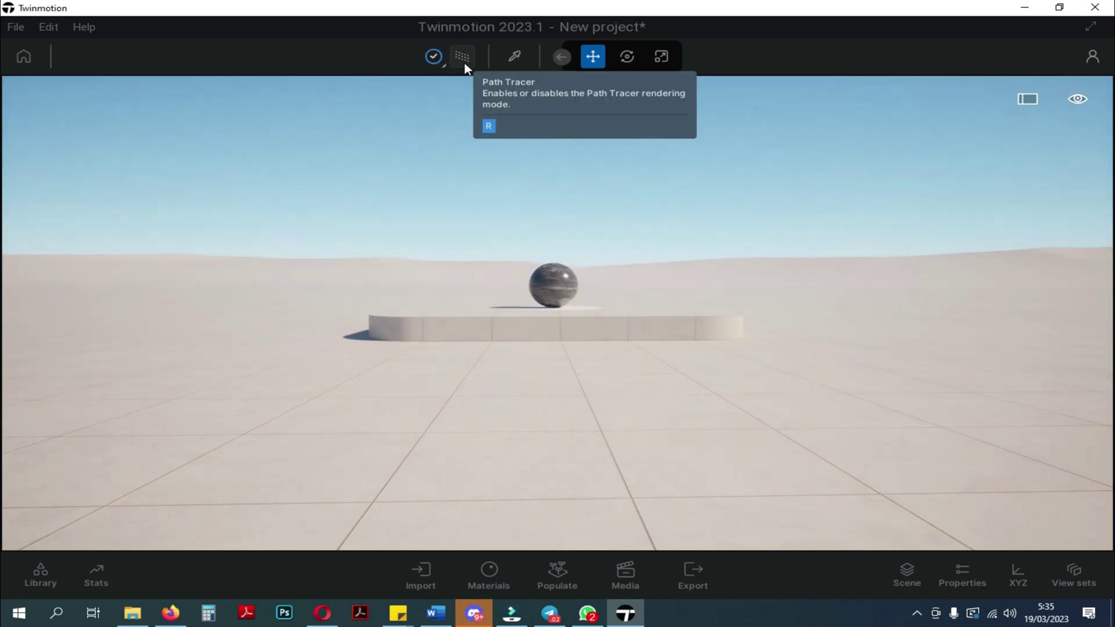
left_click(434, 57)
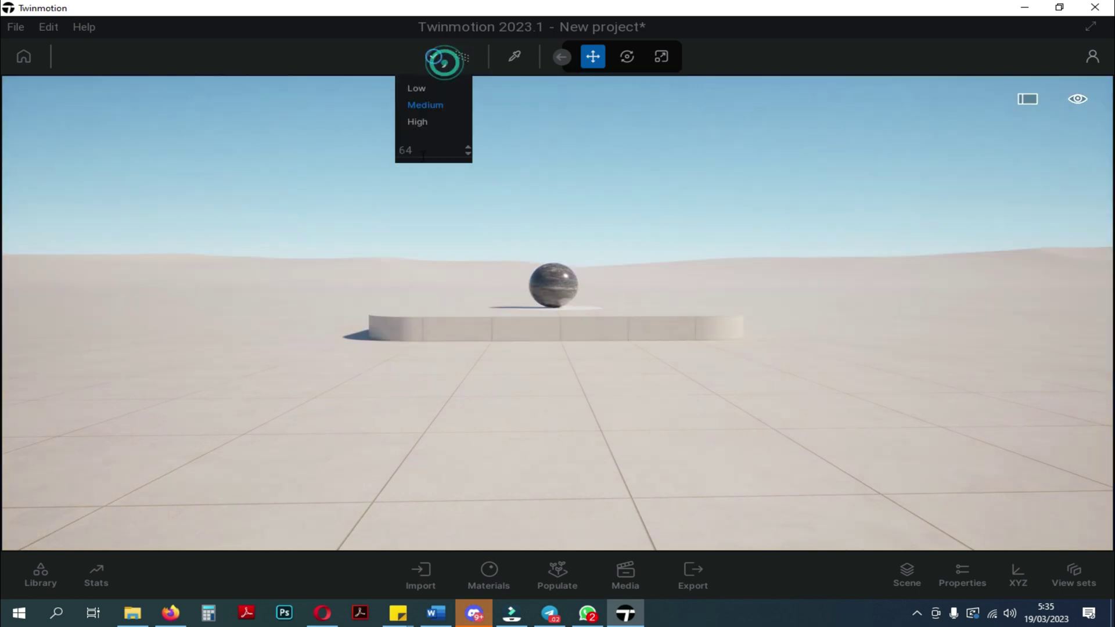
left_click(428, 121)
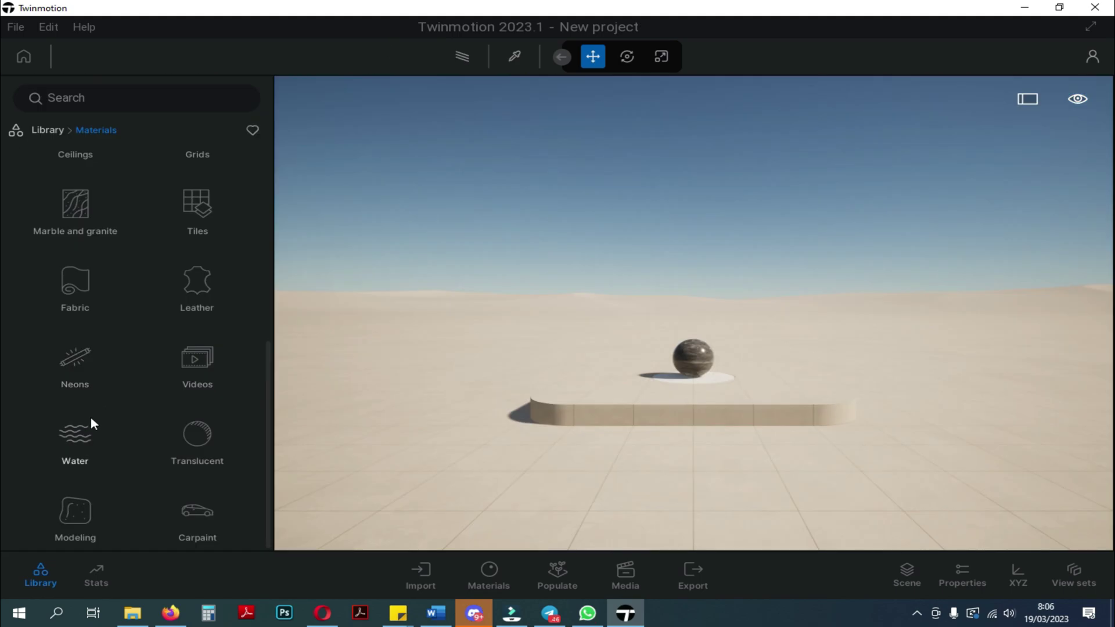
left_click(87, 423)
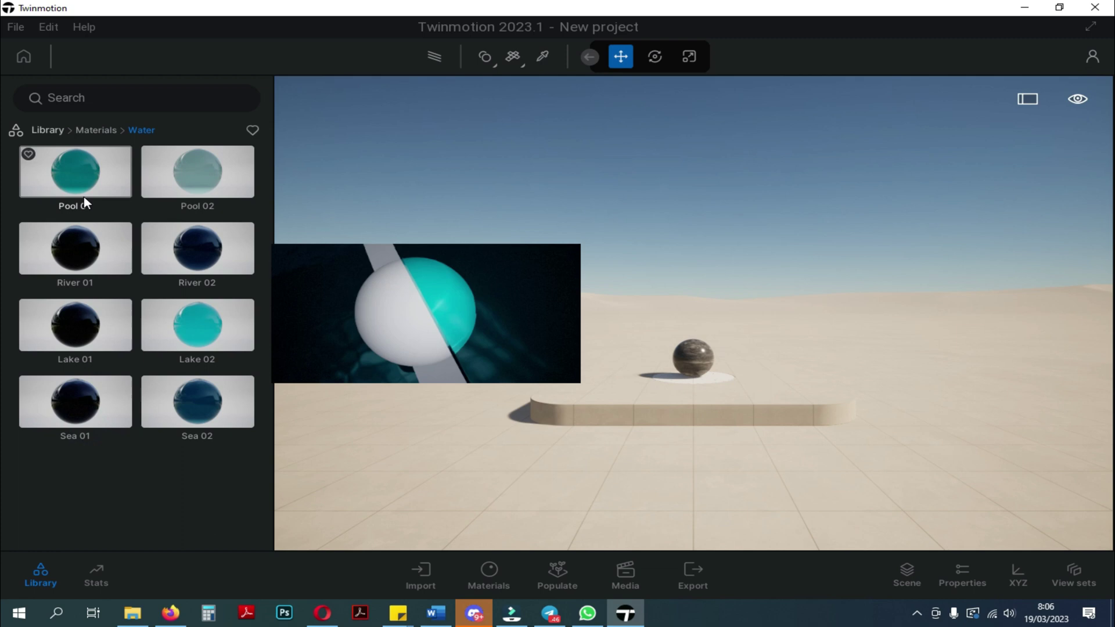
Step: Apply Pool 01 water to the ground and plinth, then path-trace the full-width view
left_click_drag(82, 198, 562, 492)
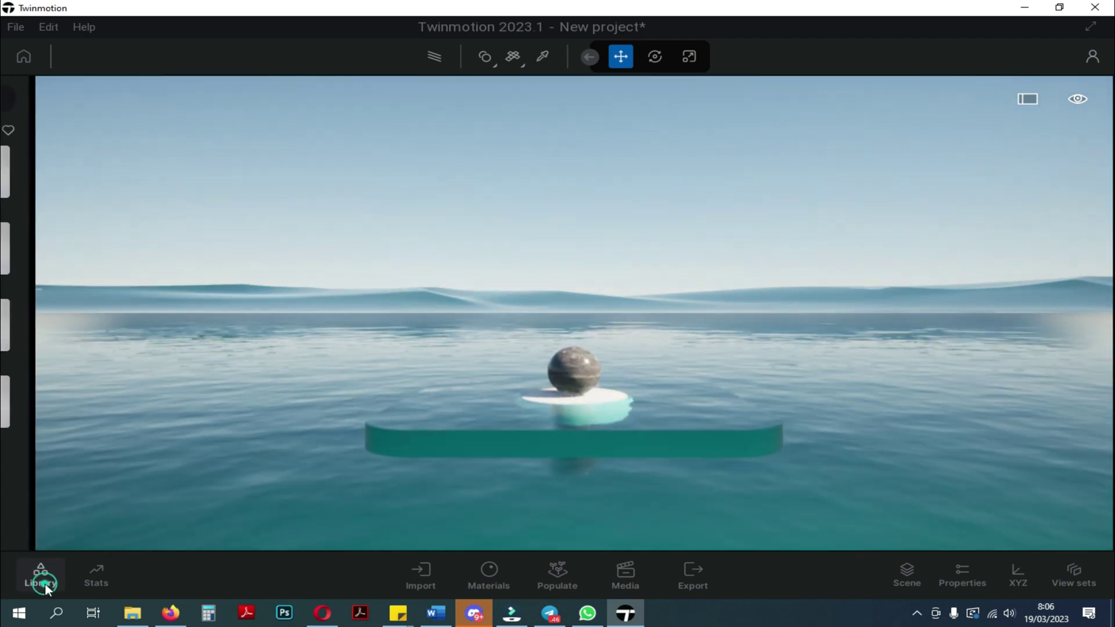
left_click(38, 572)
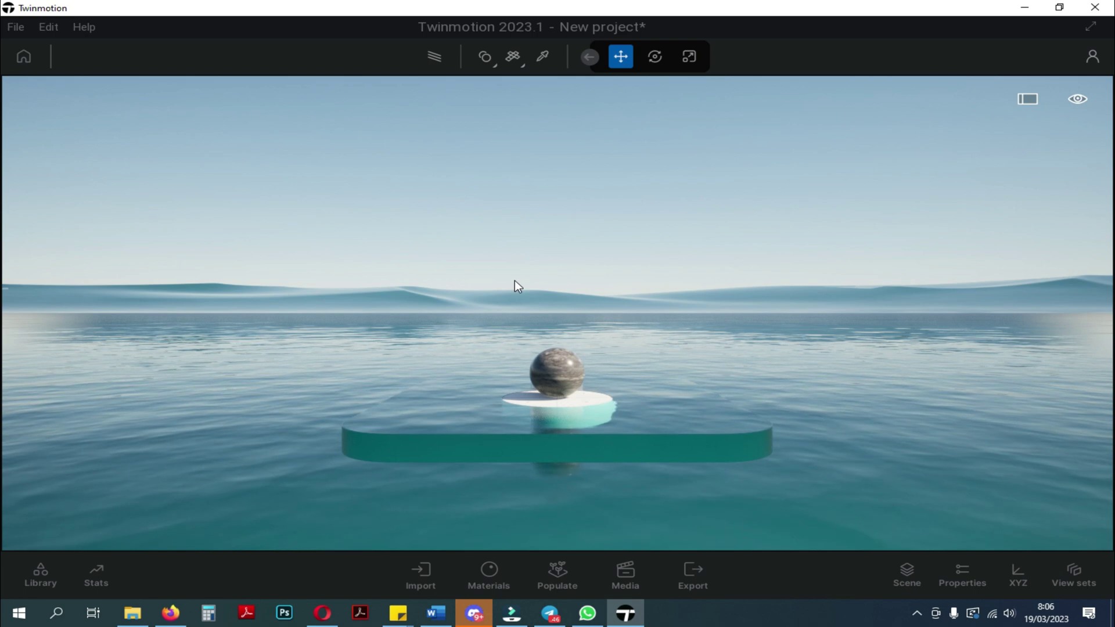
left_click(435, 57)
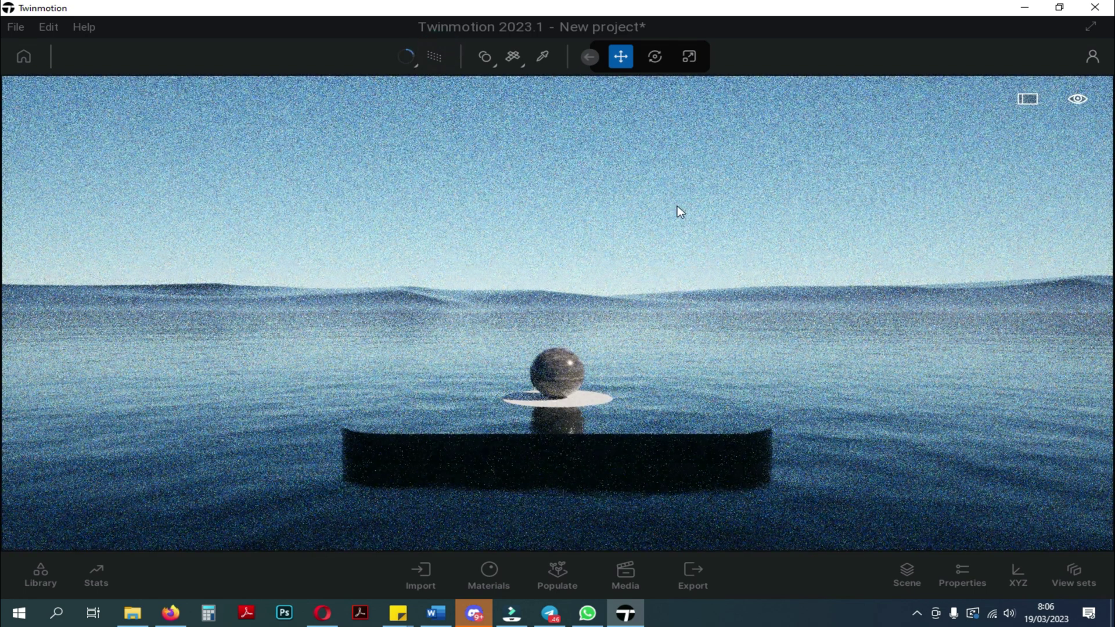